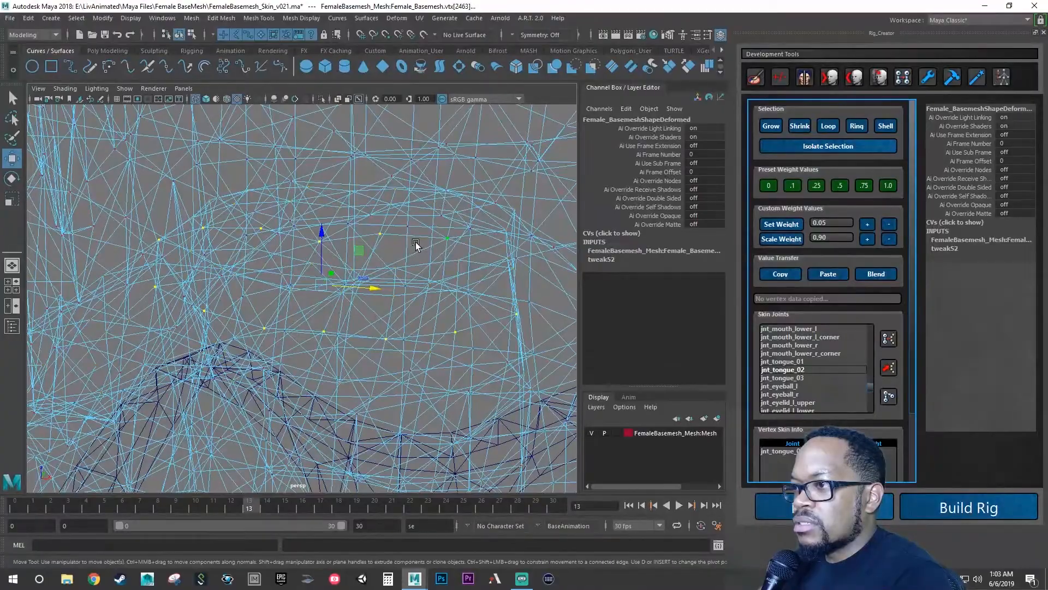
# - Add partial jnt_tongue_01 influence to the selected tongue vertex loop weighted to jnt_tongue_02
pyautogui.keyDown('alt'); pyautogui.moveTo(415, 245); pyautogui.dragTo(378, 258); pyautogui.keyUp('alt')
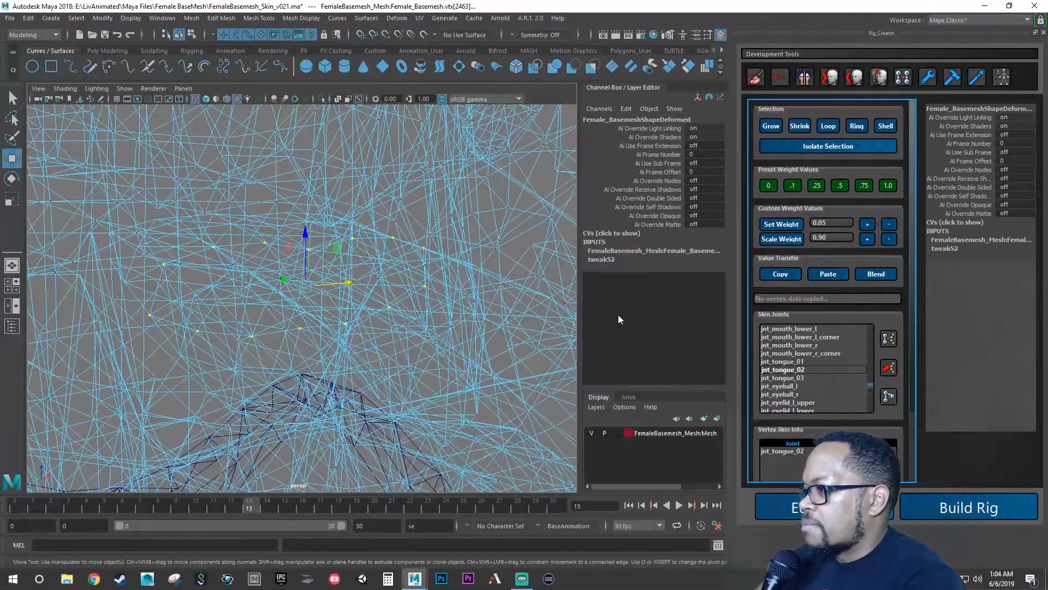
pyautogui.click(769, 362)
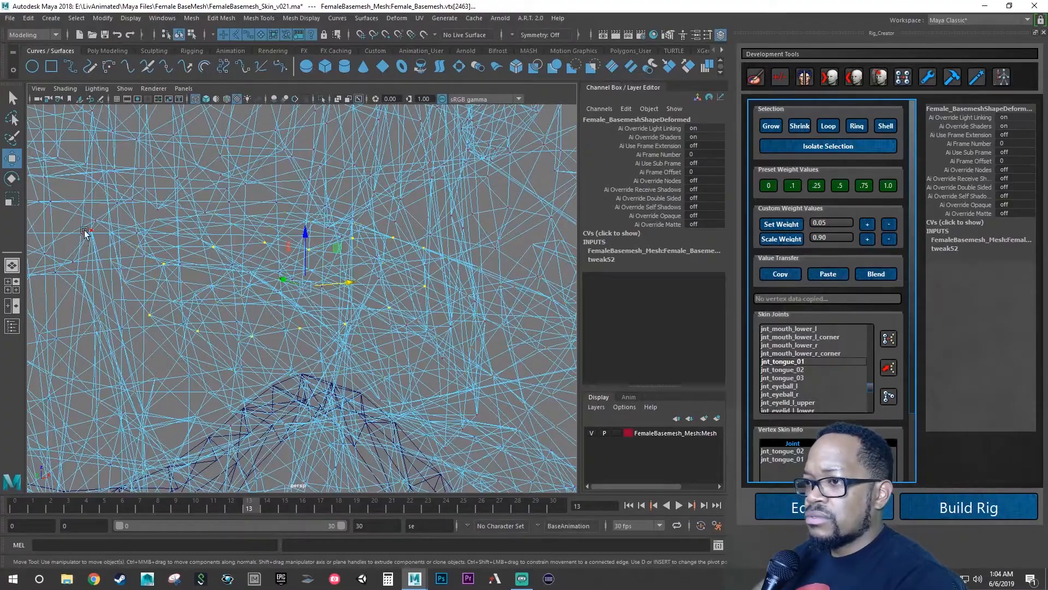
# - Select the first vertices of the next unweighted ring around the tongue, further towards its tip
pyautogui.keyDown('alt'); pyautogui.moveTo(247, 300); pyautogui.dragTo(344, 313); pyautogui.keyUp('alt')
pyautogui.keyDown('alt'); pyautogui.moveTo(344, 314); pyautogui.dragTo(263, 311, button='middle'); pyautogui.keyUp('alt')
pyautogui.keyDown('alt'); pyautogui.moveTo(262, 311); pyautogui.dragTo(281, 309); pyautogui.keyUp('alt')
pyautogui.click(365, 356)
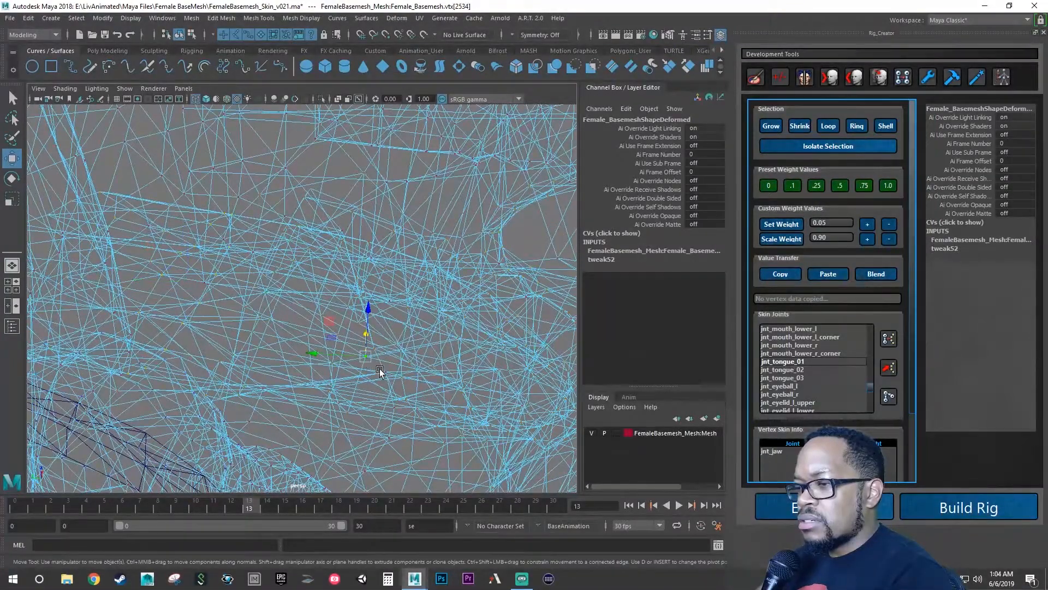
pyautogui.keyDown('alt'); pyautogui.moveTo(380, 365); pyautogui.dragTo(337, 340); pyautogui.keyUp('alt')
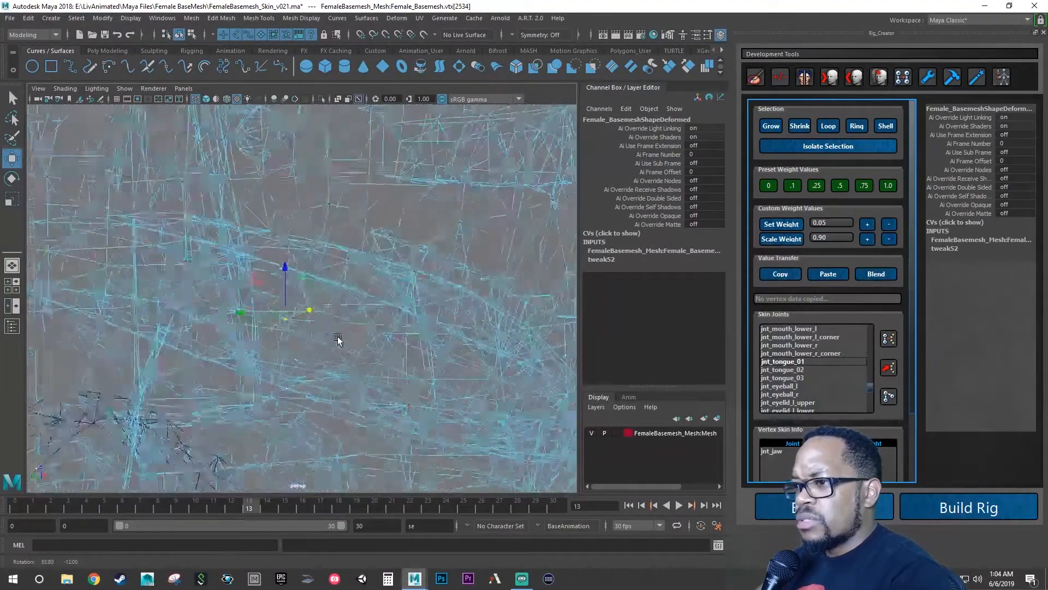
pyautogui.keyDown('alt'); pyautogui.moveTo(337, 341); pyautogui.dragTo(446, 351, button='right'); pyautogui.keyUp('alt')
pyautogui.keyDown('alt'); pyautogui.moveTo(446, 351); pyautogui.dragTo(377, 354); pyautogui.keyUp('alt')
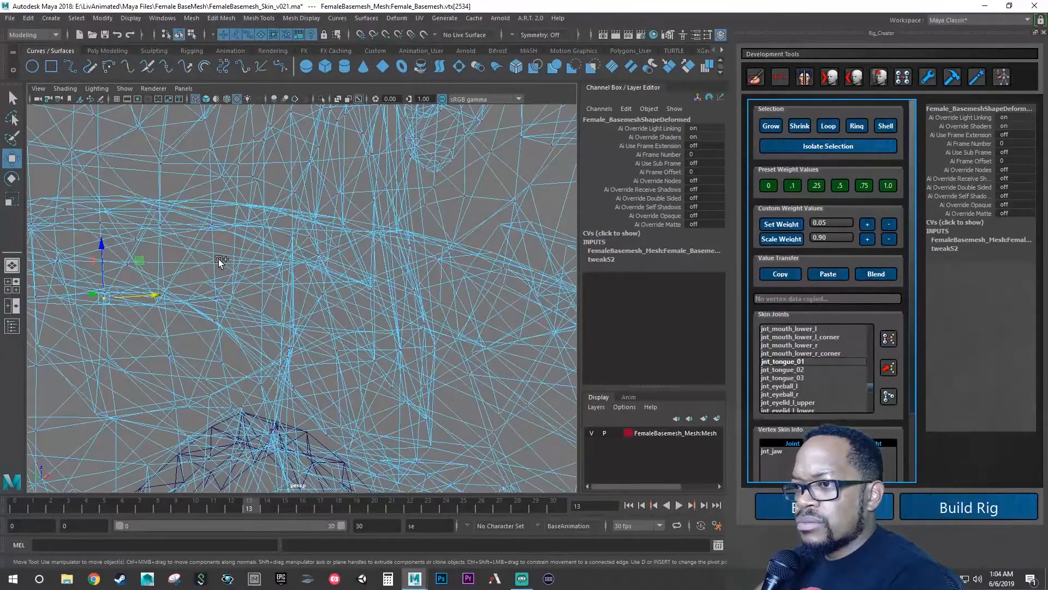
pyautogui.press('f')
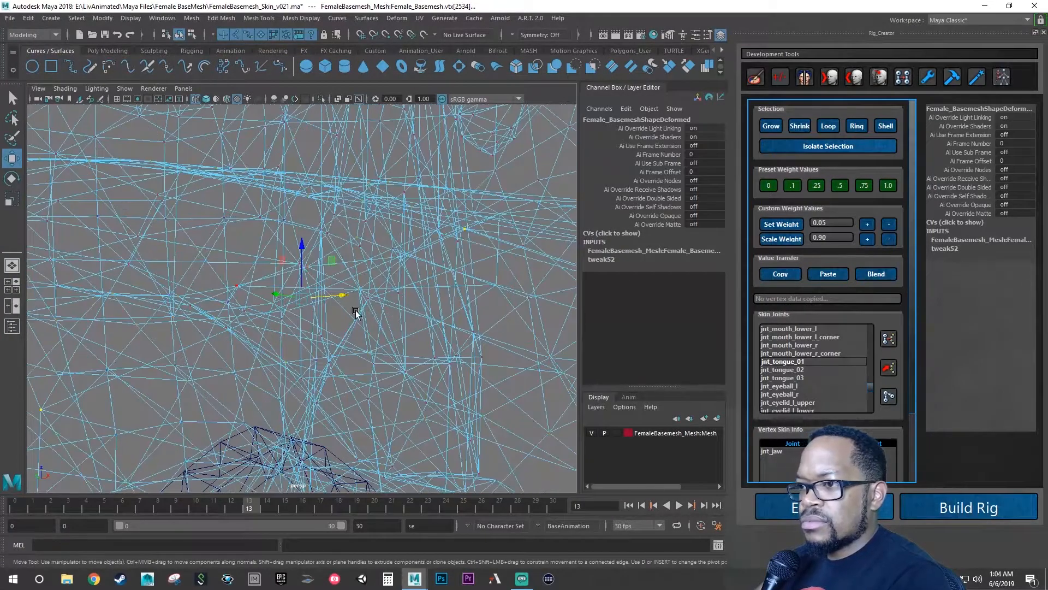
pyautogui.moveTo(356, 312)
pyautogui.keyDown('alt'); pyautogui.mouseDown(button='right')
pyautogui.moveTo(298, 307)
pyautogui.moveTo(343, 308)
pyautogui.mouseUp(button='right'); pyautogui.keyUp('alt')
pyautogui.moveTo(343, 308)
pyautogui.keyDown('alt'); pyautogui.mouseDown()
pyautogui.moveTo(357, 311)
pyautogui.moveTo(328, 319)
pyautogui.moveTo(360, 316)
pyautogui.mouseUp(); pyautogui.keyUp('alt')
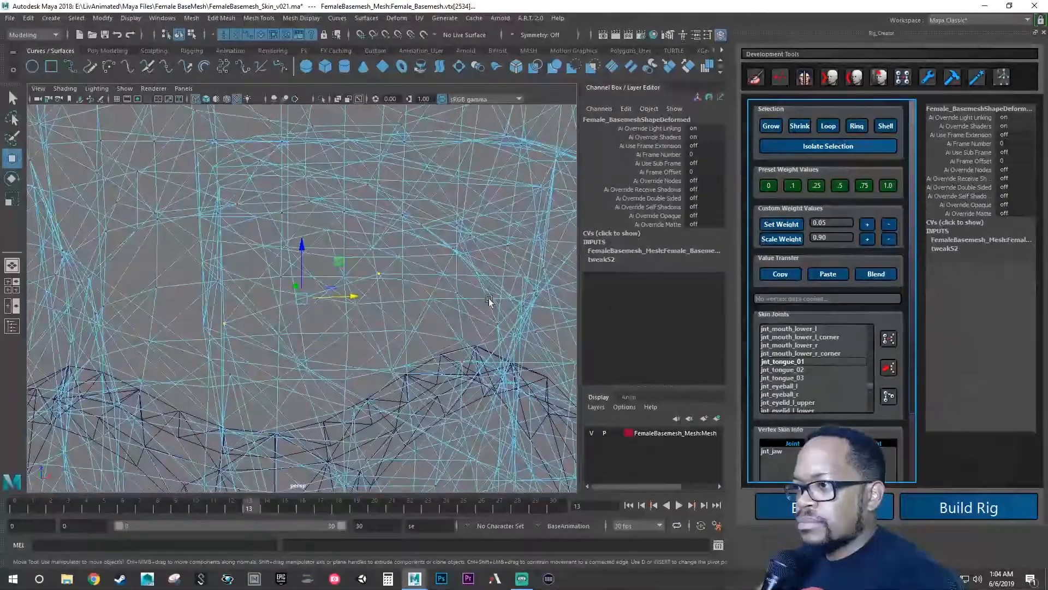
# - Complete the tongue ring's vertex selection, weight it 1.0 to jnt_tongue_02, and blend in some jnt_tongue_03 influence
pyautogui.keyDown('alt'); pyautogui.moveTo(513, 300); pyautogui.dragTo(413, 293); pyautogui.keyUp('alt')
pyautogui.keyDown('alt'); pyautogui.moveTo(520, 294); pyautogui.dragTo(326, 323); pyautogui.keyUp('alt')
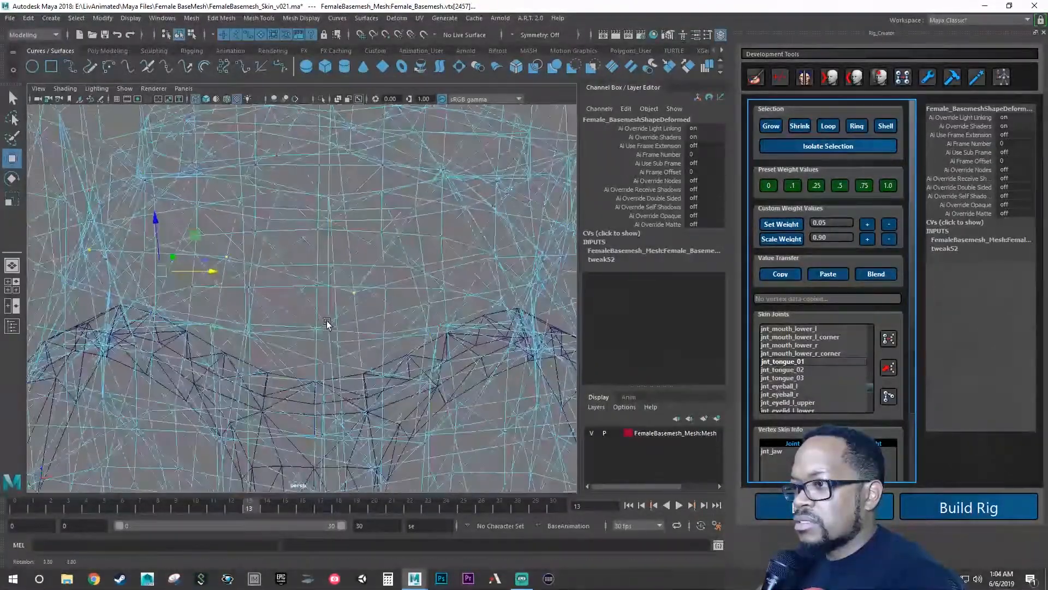
pyautogui.keyDown('alt'); pyautogui.moveTo(485, 258); pyautogui.dragTo(242, 304, button='right'); pyautogui.keyUp('alt')
pyautogui.keyDown('alt'); pyautogui.moveTo(242, 304); pyautogui.dragTo(218, 323); pyautogui.keyUp('alt')
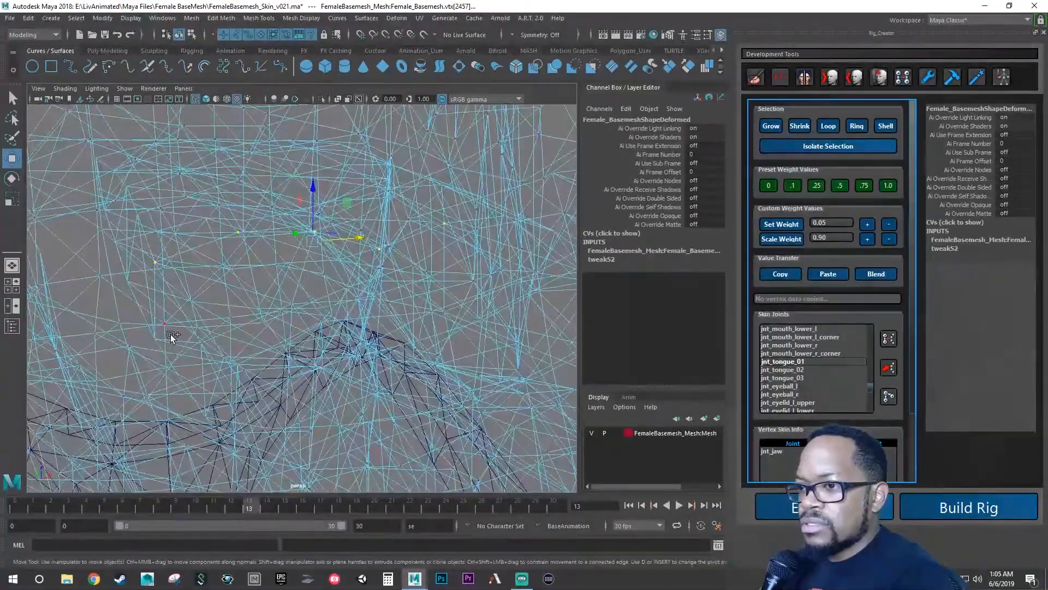
pyautogui.keyDown('alt'); pyautogui.moveTo(157, 341); pyautogui.dragTo(373, 336); pyautogui.keyUp('alt')
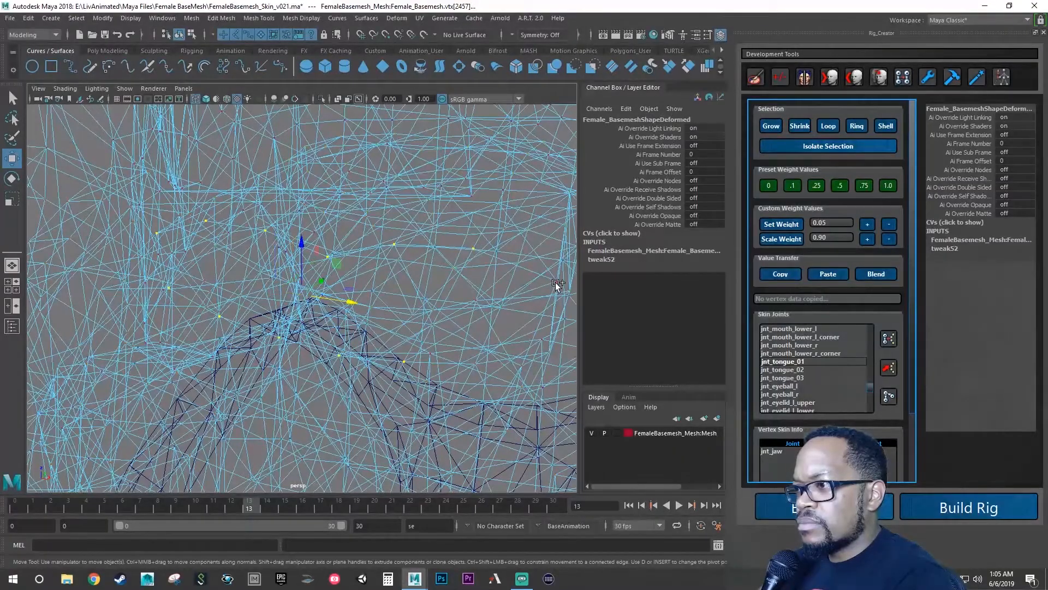
pyautogui.keyDown('alt'); pyautogui.moveTo(555, 283); pyautogui.dragTo(529, 296); pyautogui.keyUp('alt')
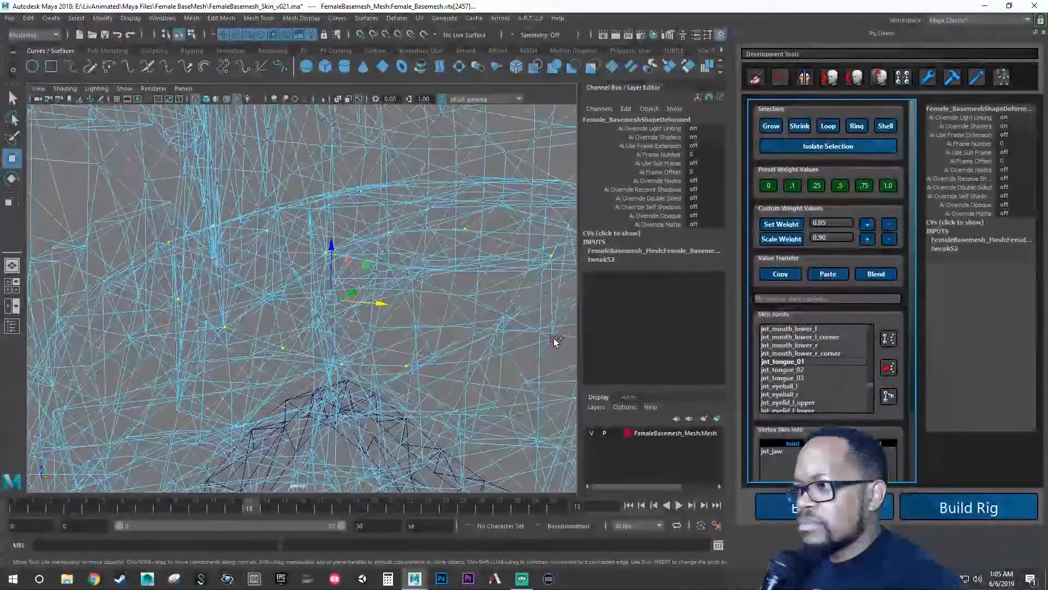
pyautogui.keyDown('alt'); pyautogui.moveTo(553, 338); pyautogui.dragTo(552, 363); pyautogui.keyUp('alt')
pyautogui.keyDown('alt'); pyautogui.moveTo(552, 363); pyautogui.dragTo(360, 328, button='right'); pyautogui.keyUp('alt')
pyautogui.keyDown('alt'); pyautogui.moveTo(361, 328); pyautogui.dragTo(352, 330); pyautogui.keyUp('alt')
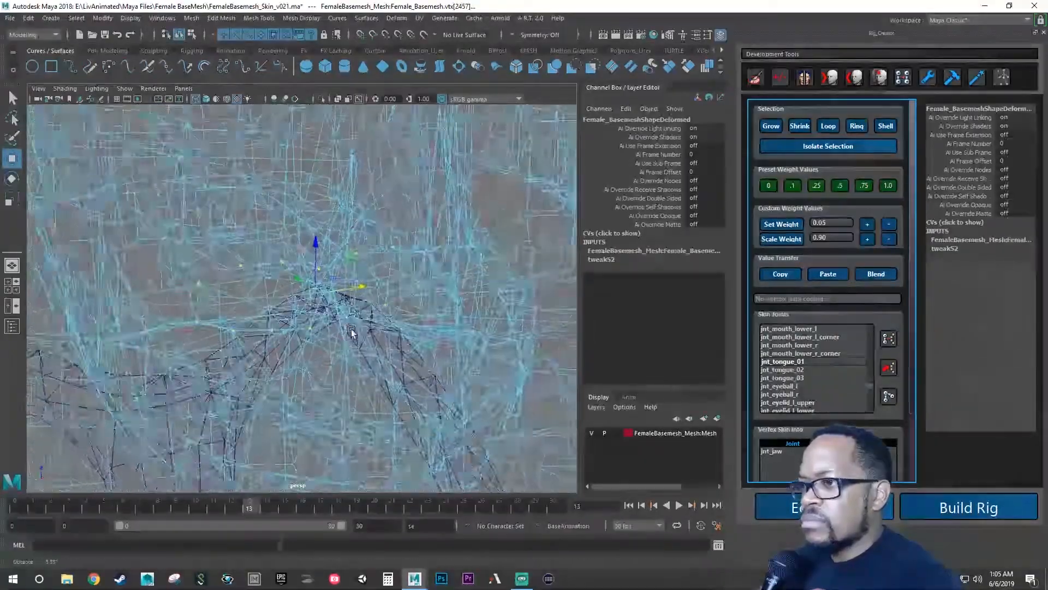
pyautogui.keyDown('alt'); pyautogui.moveTo(352, 331); pyautogui.dragTo(392, 331, button='right'); pyautogui.keyUp('alt')
pyautogui.keyDown('alt'); pyautogui.moveTo(392, 331); pyautogui.dragTo(367, 324); pyautogui.keyUp('alt')
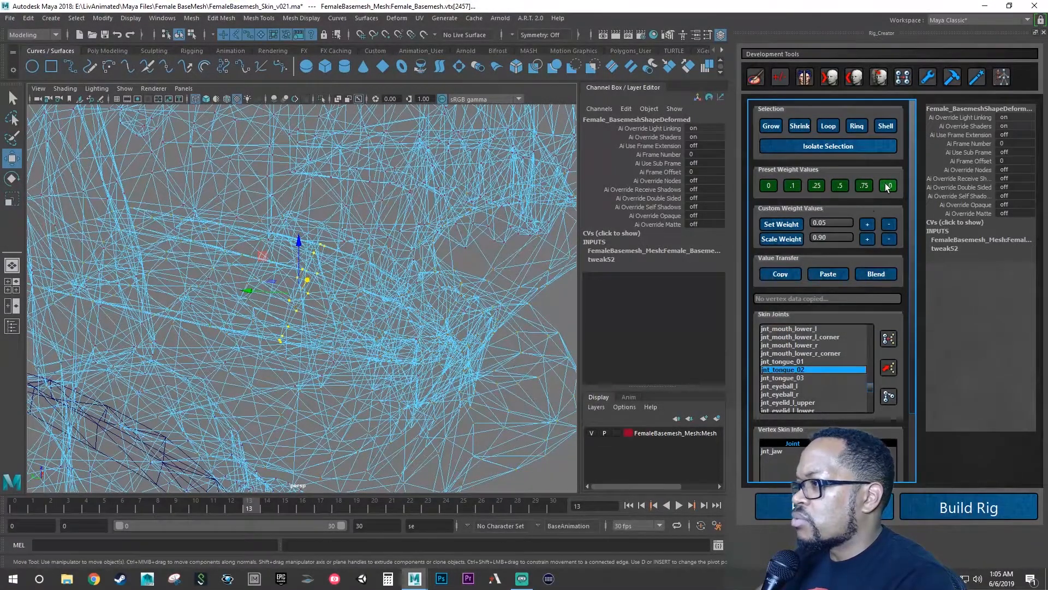
pyautogui.click(803, 377)
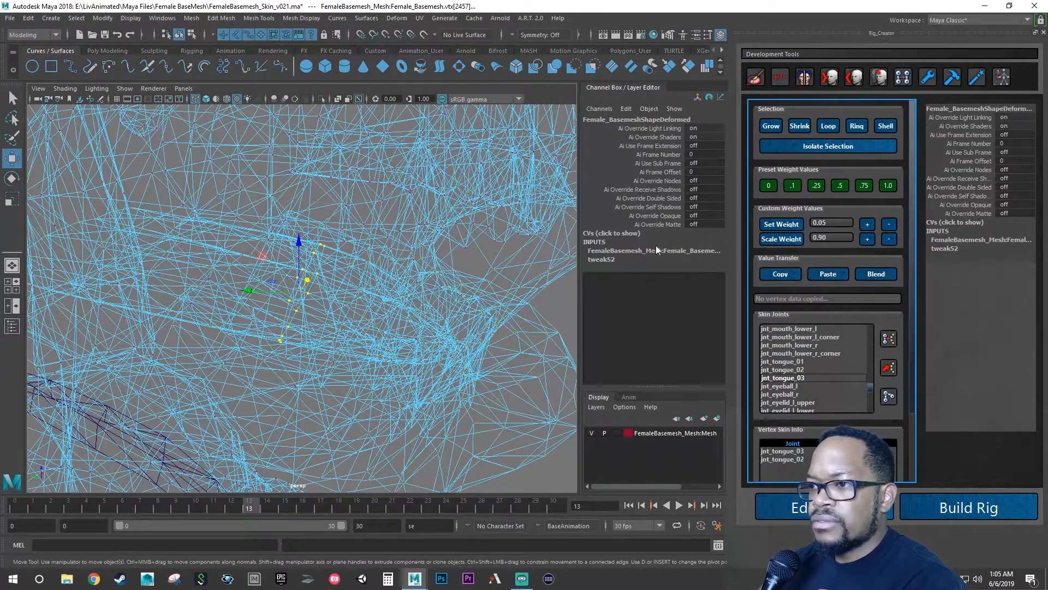
# - Select the vertices at the tip of the tongue and grow the selection outward
pyautogui.keyDown('alt'); pyautogui.moveTo(324, 323); pyautogui.dragTo(406, 321); pyautogui.keyUp('alt')
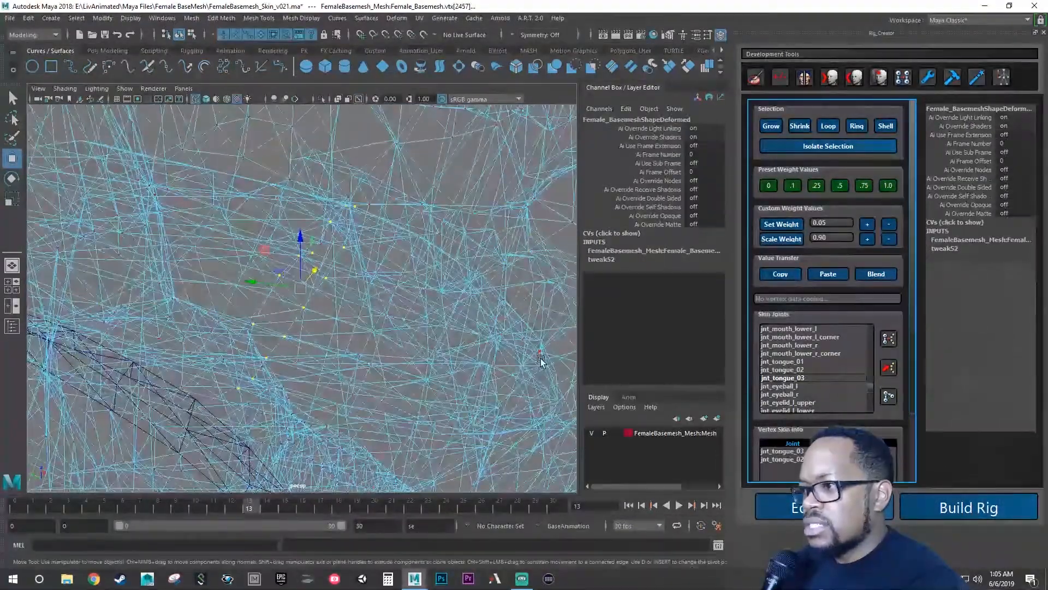
pyautogui.keyDown('alt'); pyautogui.moveTo(540, 360); pyautogui.dragTo(366, 343); pyautogui.keyUp('alt')
pyautogui.keyDown('shift'); pyautogui.click(333, 274); pyautogui.keyUp('shift')
pyautogui.keyDown('alt'); pyautogui.moveTo(333, 274); pyautogui.dragTo(372, 316); pyautogui.keyUp('alt')
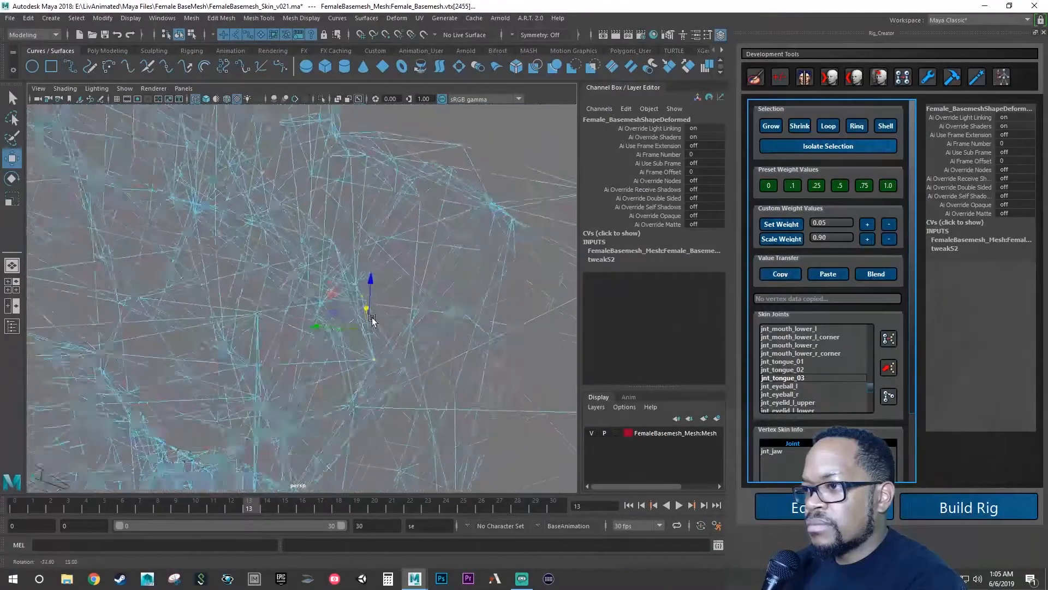
pyautogui.keyDown('alt'); pyautogui.moveTo(372, 317); pyautogui.dragTo(286, 314, button='right'); pyautogui.keyUp('alt')
pyautogui.keyDown('alt'); pyautogui.moveTo(286, 315); pyautogui.dragTo(227, 288); pyautogui.keyUp('alt')
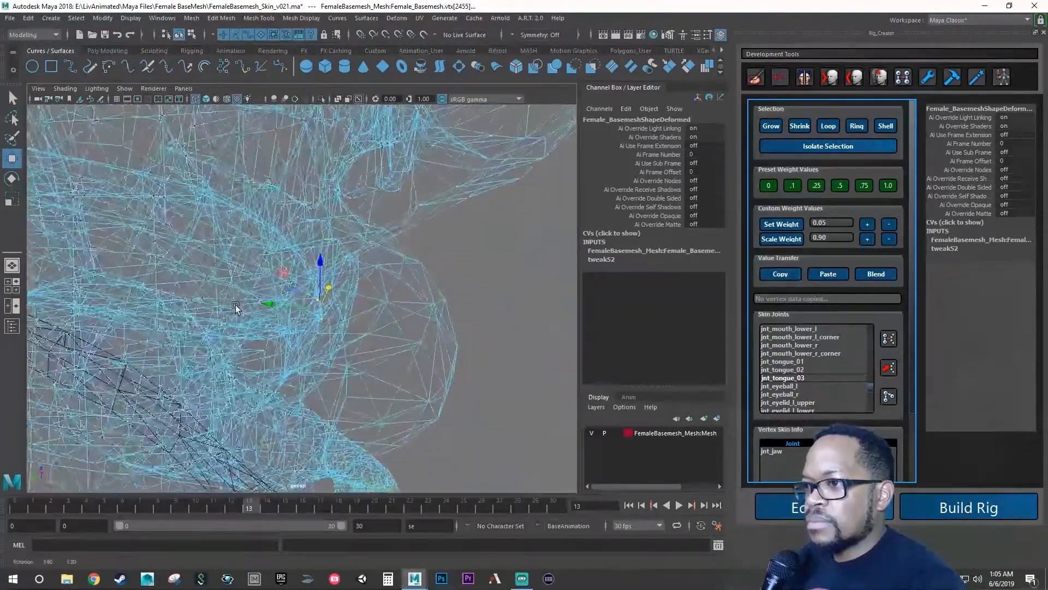
pyautogui.hotkey('shift', '.')
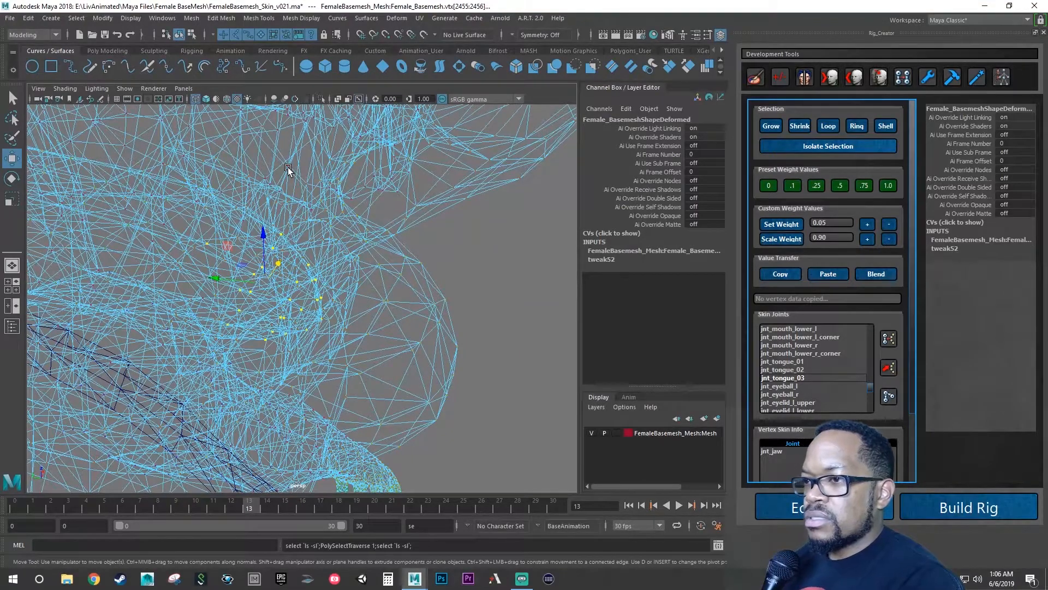
# - Refine the tongue-tip vertex selection by picking missed vertices along the tongue's sides and underside
pyautogui.keyDown('alt'); pyautogui.moveTo(295, 201); pyautogui.dragTo(261, 221); pyautogui.keyUp('alt')
pyautogui.keyDown('alt'); pyautogui.moveTo(261, 221); pyautogui.dragTo(307, 235, button='right'); pyautogui.keyUp('alt')
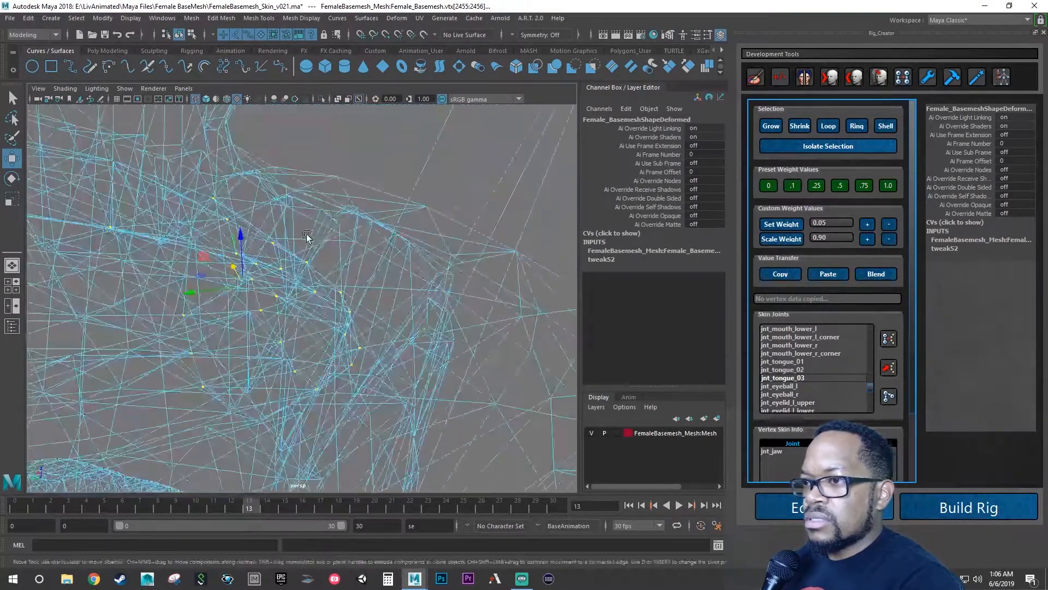
pyautogui.keyDown('alt'); pyautogui.moveTo(306, 235); pyautogui.dragTo(266, 232); pyautogui.keyUp('alt')
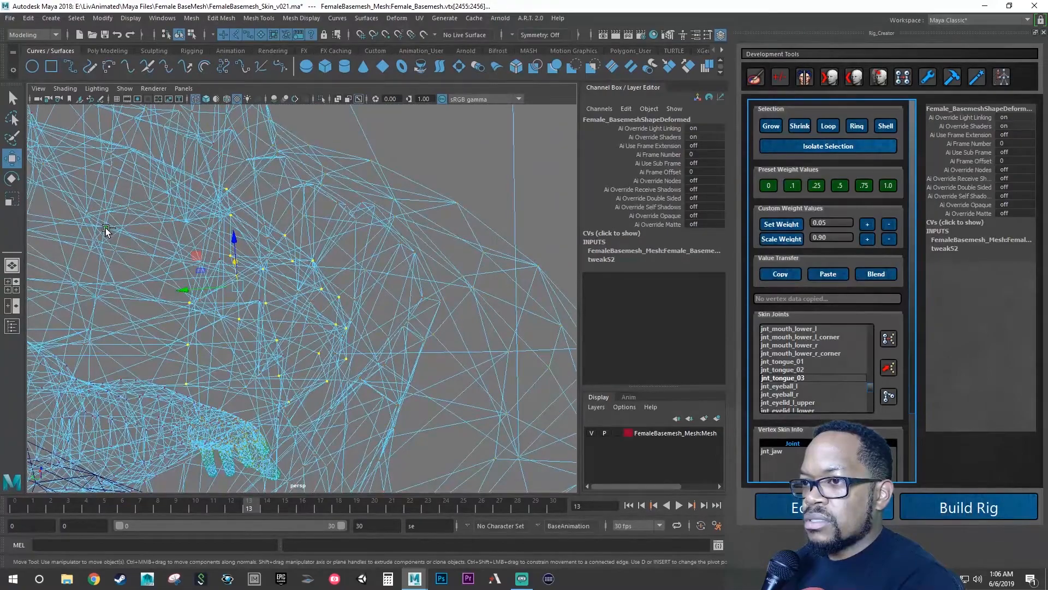
pyautogui.keyDown('alt'); pyautogui.moveTo(106, 230); pyautogui.dragTo(254, 259); pyautogui.keyUp('alt')
pyautogui.keyDown('alt'); pyautogui.moveTo(254, 260); pyautogui.dragTo(288, 278, button='right'); pyautogui.keyUp('alt')
pyautogui.keyDown('alt'); pyautogui.moveTo(288, 279); pyautogui.dragTo(407, 289, button='middle'); pyautogui.keyUp('alt')
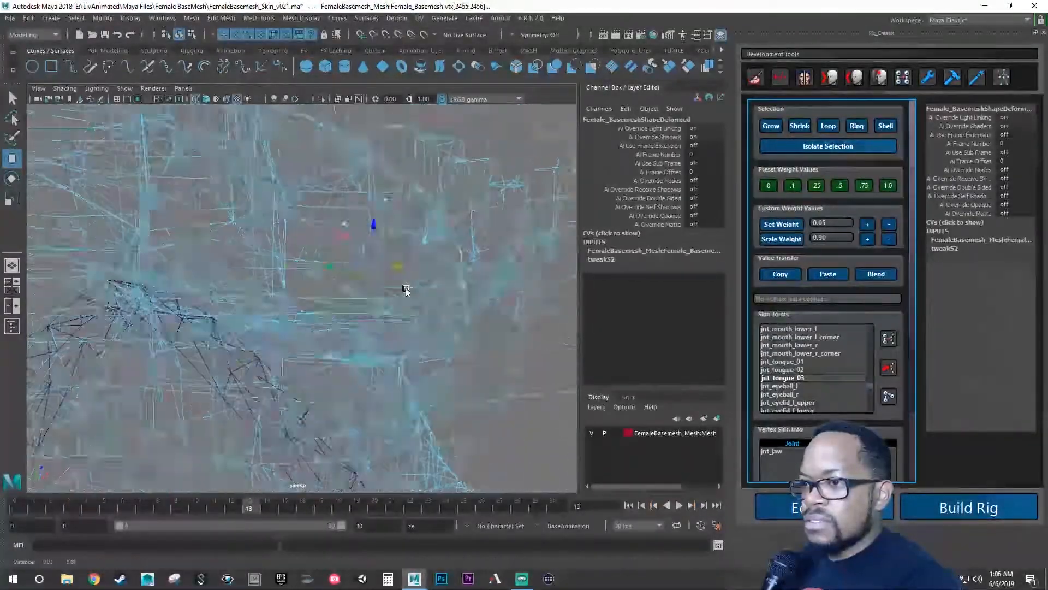
pyautogui.keyDown('alt'); pyautogui.moveTo(407, 289); pyautogui.dragTo(229, 286); pyautogui.keyUp('alt')
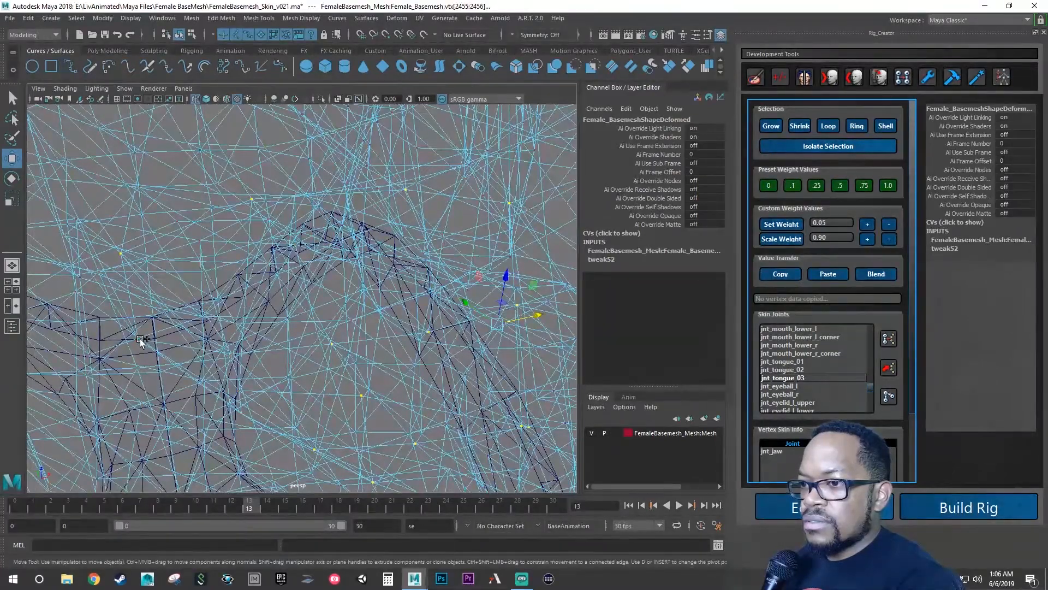
pyautogui.keyDown('alt'); pyautogui.moveTo(140, 344); pyautogui.dragTo(196, 319, button='right'); pyautogui.keyUp('alt')
pyautogui.keyDown('alt'); pyautogui.moveTo(196, 320); pyautogui.dragTo(387, 305); pyautogui.keyUp('alt')
pyautogui.keyDown('alt'); pyautogui.moveTo(388, 304); pyautogui.dragTo(484, 311, button='right'); pyautogui.keyUp('alt')
pyautogui.keyDown('alt'); pyautogui.moveTo(483, 311); pyautogui.dragTo(463, 322); pyautogui.keyUp('alt')
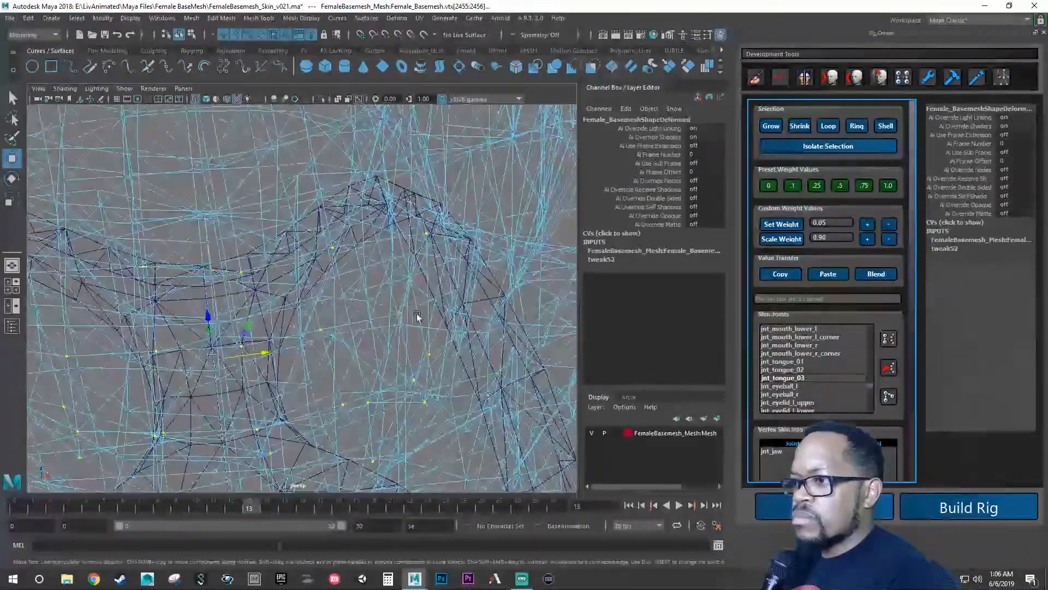
pyautogui.keyDown('alt'); pyautogui.moveTo(399, 310); pyautogui.dragTo(441, 277); pyautogui.keyUp('alt')
pyautogui.keyDown('alt'); pyautogui.moveTo(473, 234); pyautogui.dragTo(553, 279); pyautogui.keyUp('alt')
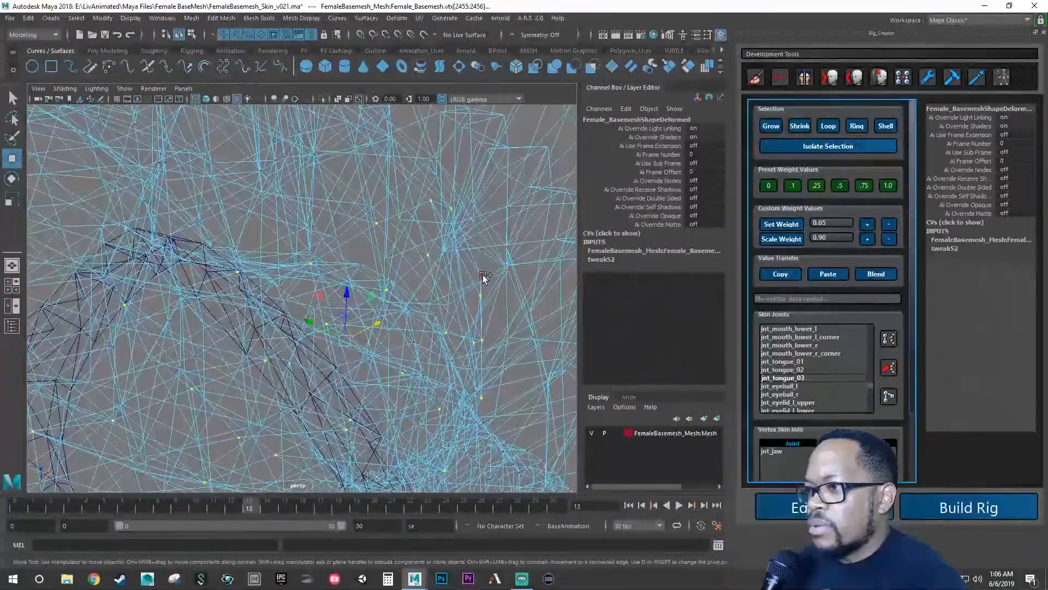
# - Finish the tongue-tip vertex selection and set its jnt_tongue_03 weight to 1.0
pyautogui.keyDown('alt'); pyautogui.moveTo(465, 293); pyautogui.dragTo(370, 280, button='right'); pyautogui.keyUp('alt')
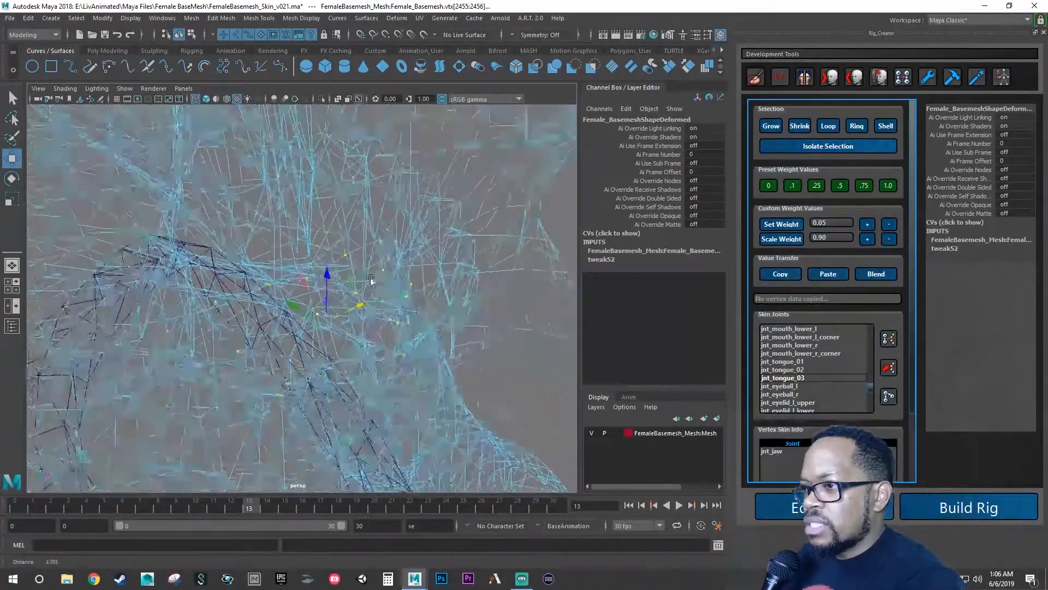
pyautogui.keyDown('alt'); pyautogui.moveTo(370, 280); pyautogui.dragTo(368, 309); pyautogui.keyUp('alt')
pyautogui.keyDown('alt'); pyautogui.moveTo(239, 333); pyautogui.dragTo(363, 386); pyautogui.keyUp('alt')
pyautogui.keyDown('alt'); pyautogui.moveTo(390, 307); pyautogui.dragTo(319, 342, button='right'); pyautogui.keyUp('alt')
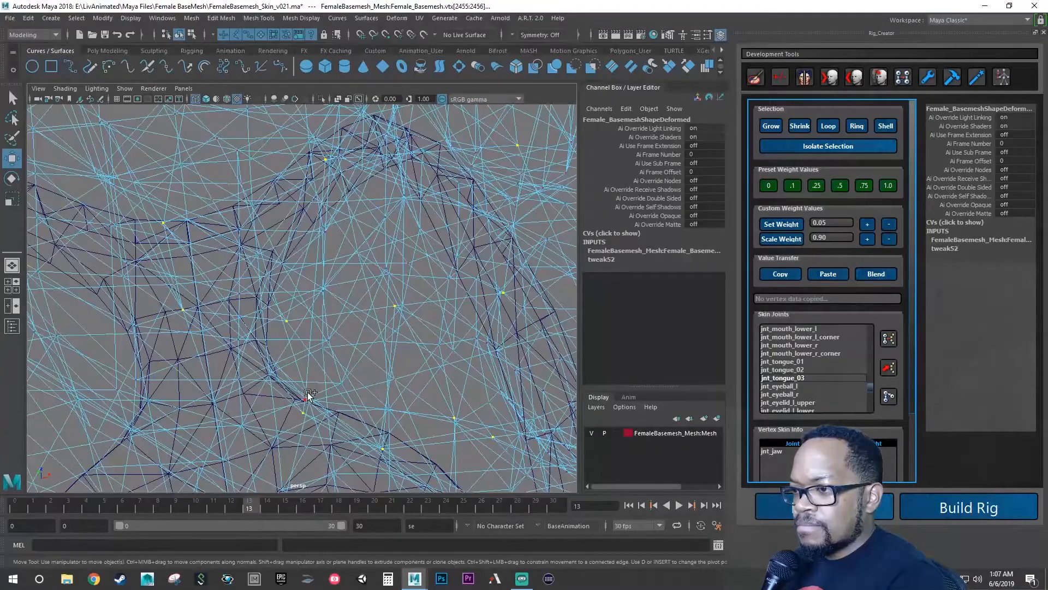
pyautogui.keyDown('alt'); pyautogui.moveTo(347, 392); pyautogui.dragTo(353, 385); pyautogui.keyUp('alt')
pyautogui.moveTo(355, 388)
pyautogui.keyDown('alt'); pyautogui.mouseDown()
pyautogui.moveTo(369, 400)
pyautogui.moveTo(365, 388)
pyautogui.mouseUp(); pyautogui.keyUp('alt')
pyautogui.keyDown('alt'); pyautogui.moveTo(365, 389); pyautogui.dragTo(246, 370, button='right'); pyautogui.keyUp('alt')
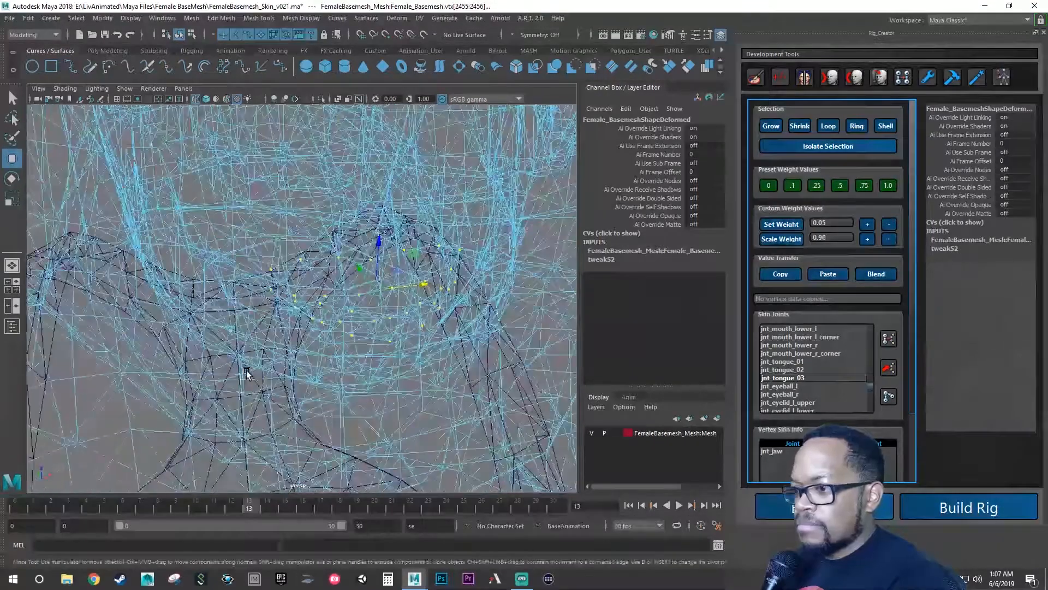
pyautogui.press('f')
pyautogui.keyDown('alt'); pyautogui.moveTo(274, 366); pyautogui.dragTo(180, 349); pyautogui.keyUp('alt')
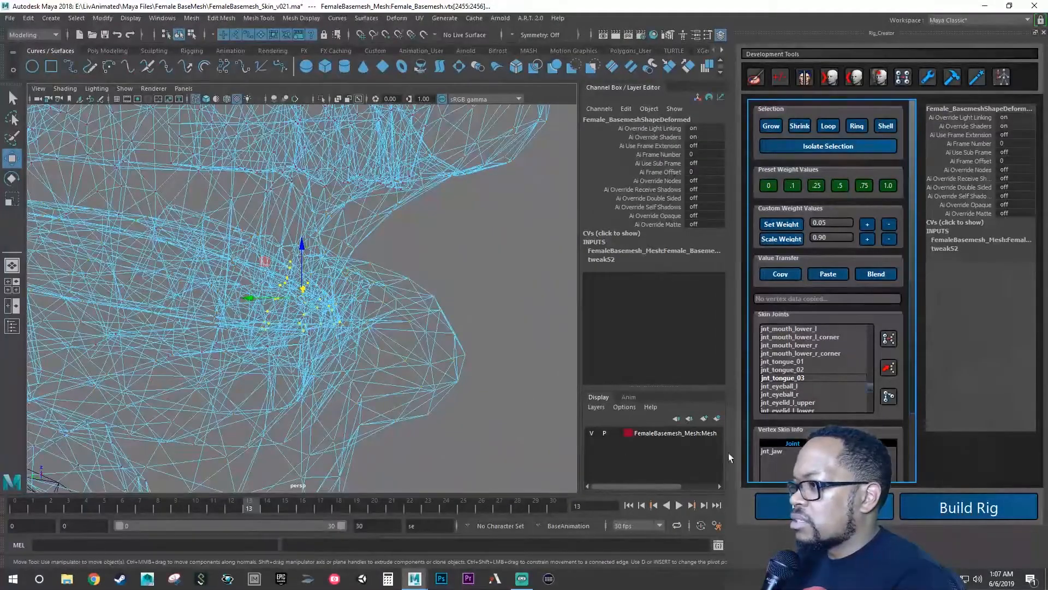
pyautogui.click(786, 378)
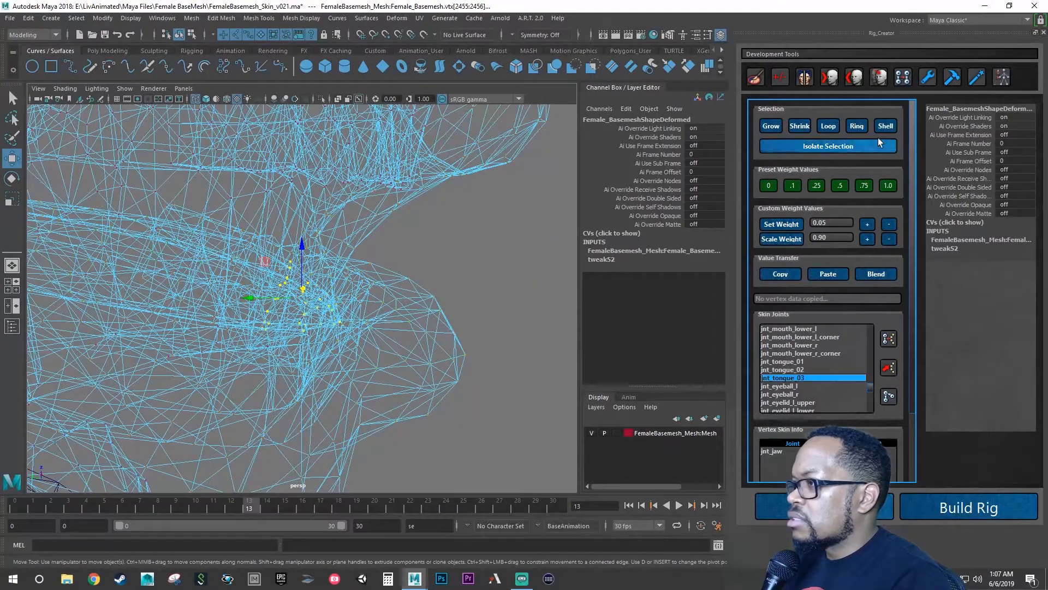
pyautogui.click(888, 187)
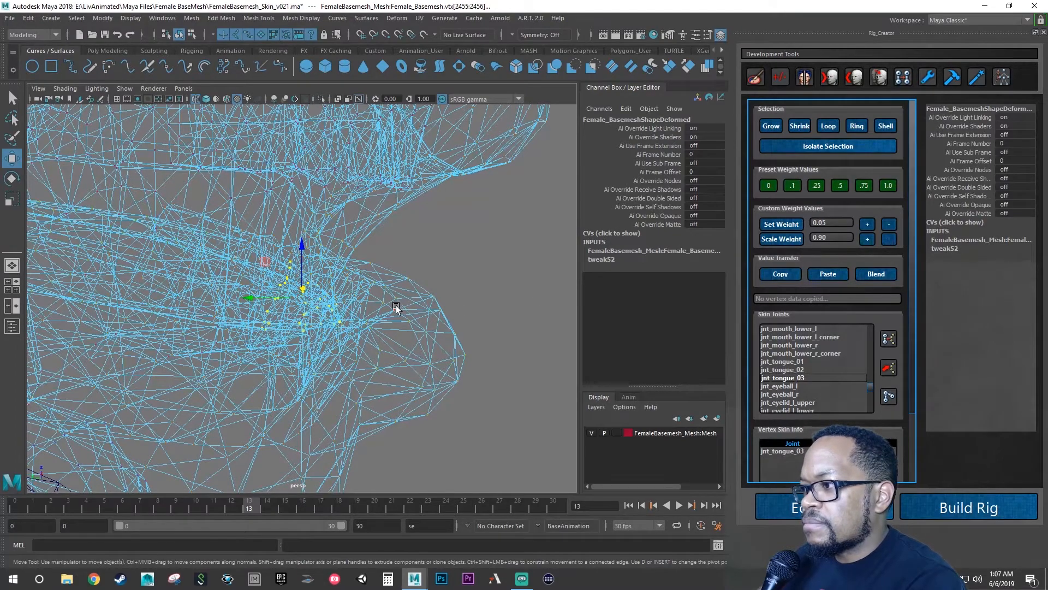
# - Examine the joint influences of individual vertices around the tongue just behind its tip
pyautogui.keyDown('alt'); pyautogui.moveTo(376, 315); pyautogui.dragTo(262, 297); pyautogui.keyUp('alt')
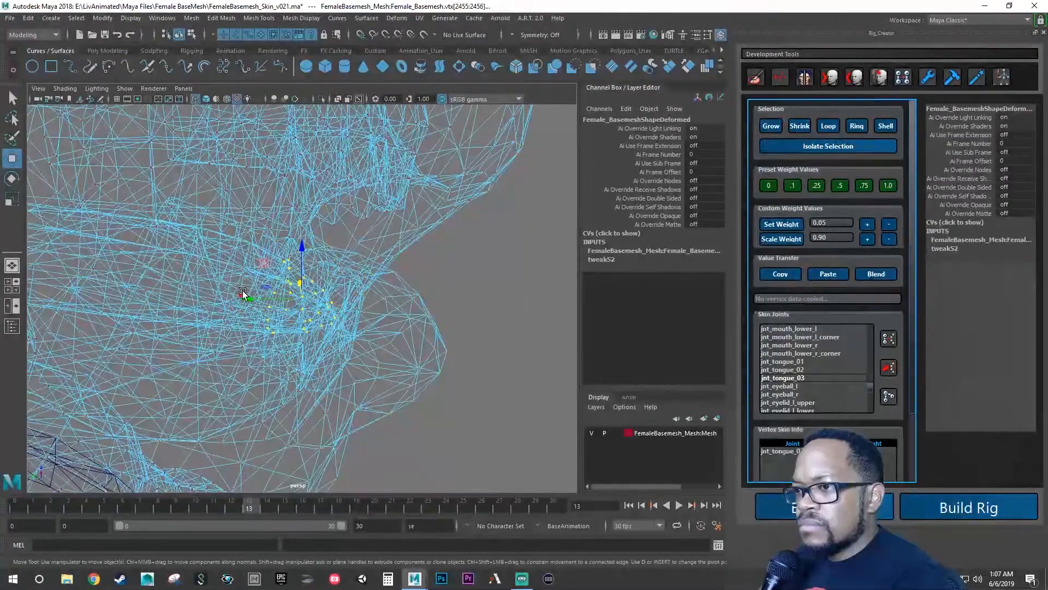
pyautogui.keyDown('alt'); pyautogui.moveTo(275, 296); pyautogui.dragTo(326, 298, button='middle'); pyautogui.keyUp('alt')
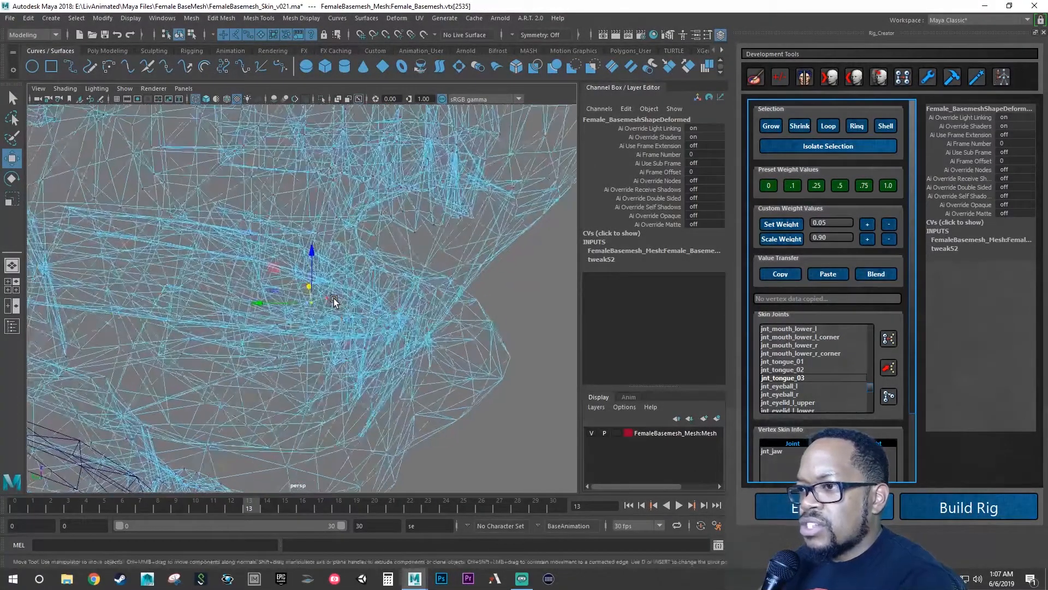
pyautogui.keyDown('alt'); pyautogui.moveTo(326, 298); pyautogui.dragTo(301, 311); pyautogui.keyUp('alt')
pyautogui.keyDown('alt'); pyautogui.moveTo(300, 311); pyautogui.dragTo(363, 307, button='right'); pyautogui.keyUp('alt')
pyautogui.keyDown('alt'); pyautogui.moveTo(362, 307); pyautogui.dragTo(368, 290); pyautogui.keyUp('alt')
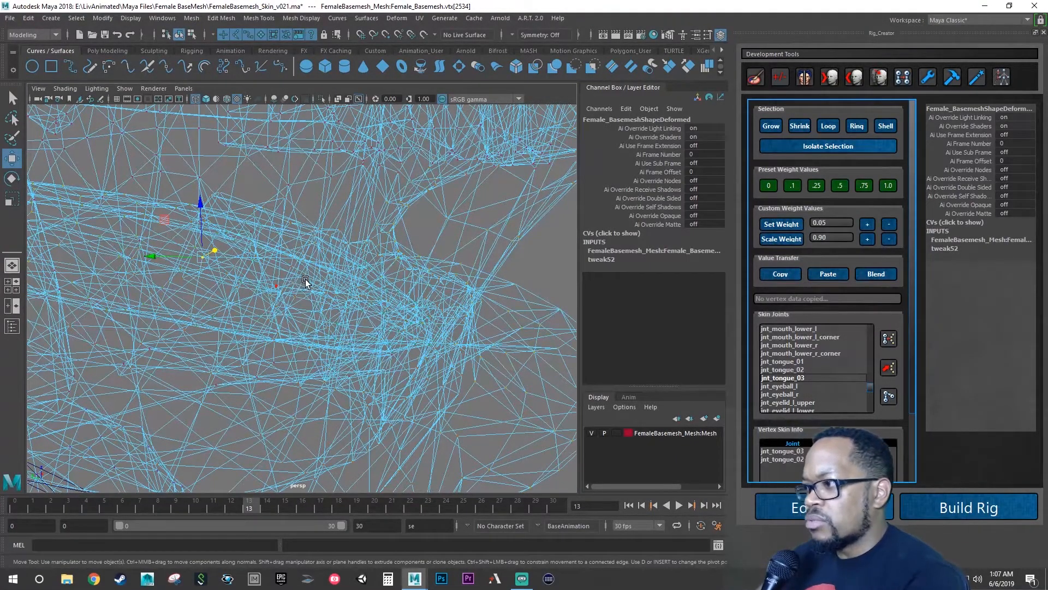
pyautogui.keyDown('alt'); pyautogui.moveTo(306, 279); pyautogui.dragTo(294, 304); pyautogui.keyUp('alt')
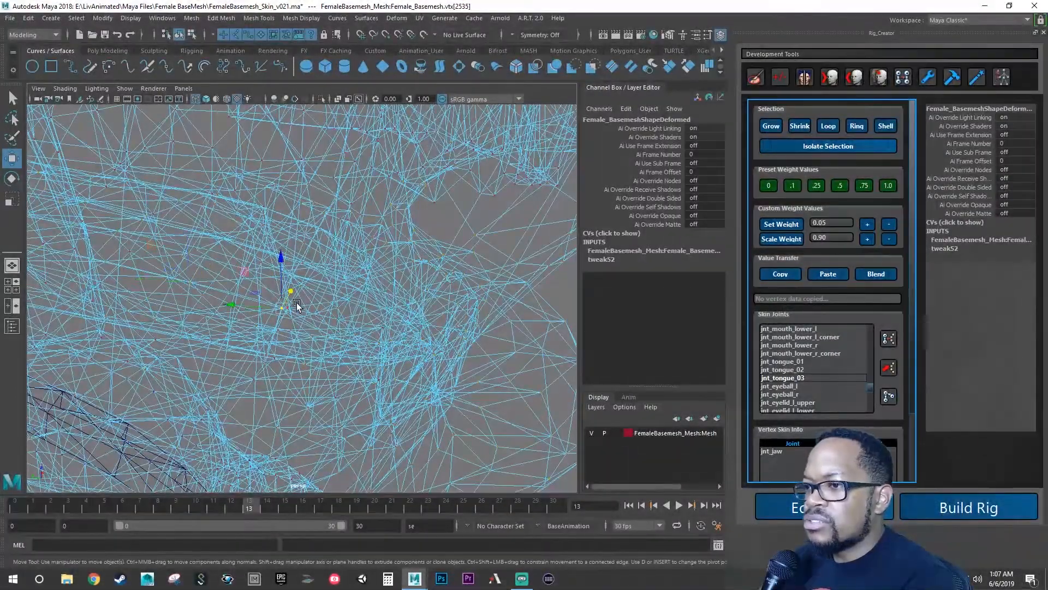
pyautogui.keyDown('alt'); pyautogui.moveTo(315, 310); pyautogui.dragTo(265, 298); pyautogui.keyUp('alt')
pyautogui.moveTo(268, 297)
pyautogui.keyDown('alt'); pyautogui.mouseDown(button='right')
pyautogui.moveTo(318, 275)
pyautogui.moveTo(274, 286)
pyautogui.mouseUp(button='right'); pyautogui.keyUp('alt')
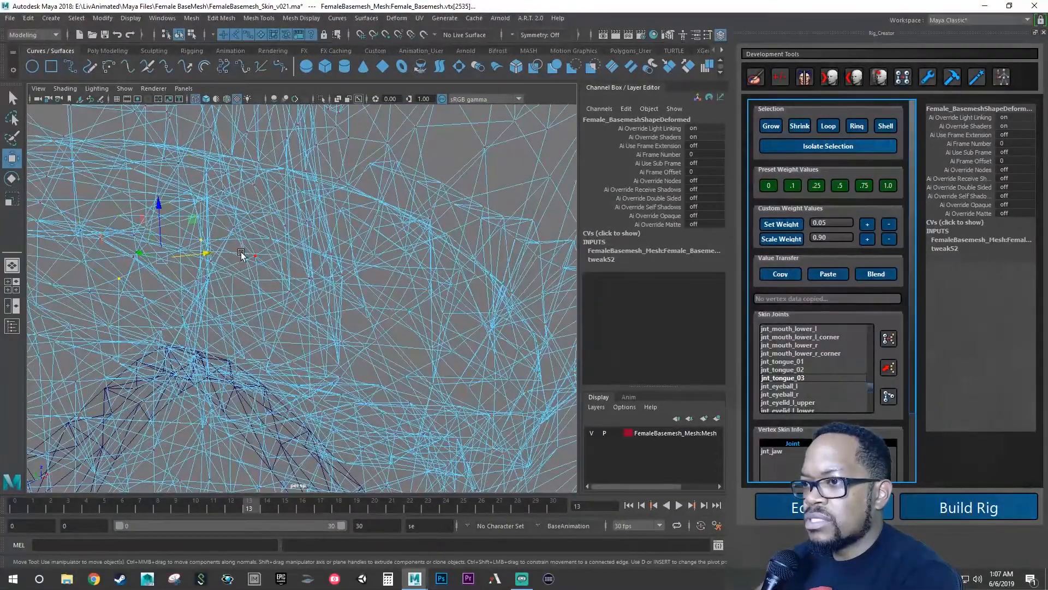
pyautogui.keyDown('alt'); pyautogui.moveTo(240, 254); pyautogui.dragTo(318, 266); pyautogui.keyUp('alt')
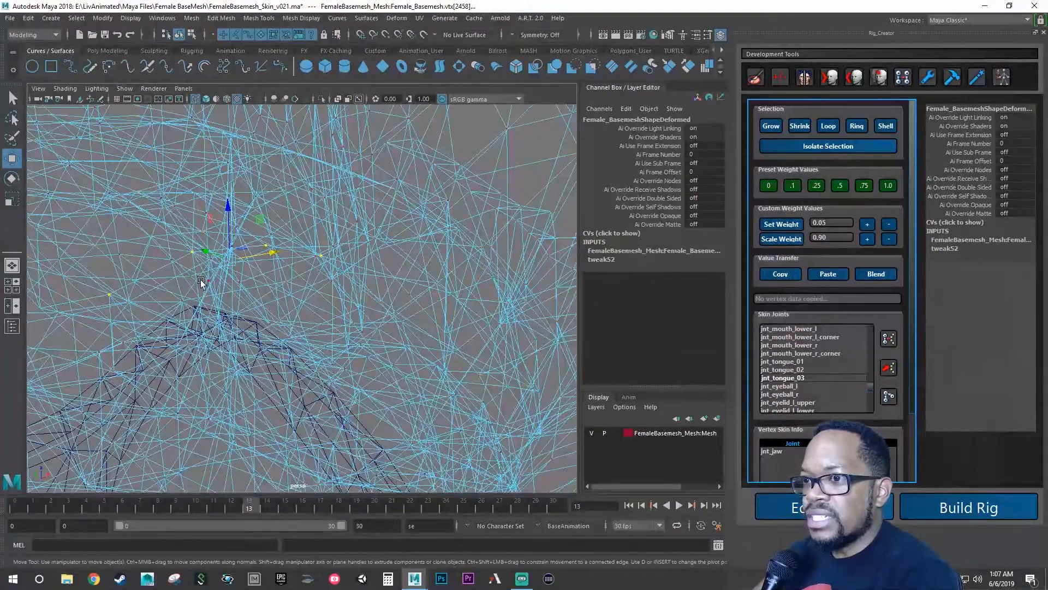
pyautogui.moveTo(215, 280)
pyautogui.keyDown('alt'); pyautogui.mouseDown()
pyautogui.moveTo(187, 281)
pyautogui.moveTo(245, 264)
pyautogui.moveTo(211, 257)
pyautogui.moveTo(221, 275)
pyautogui.mouseUp(); pyautogui.keyUp('alt')
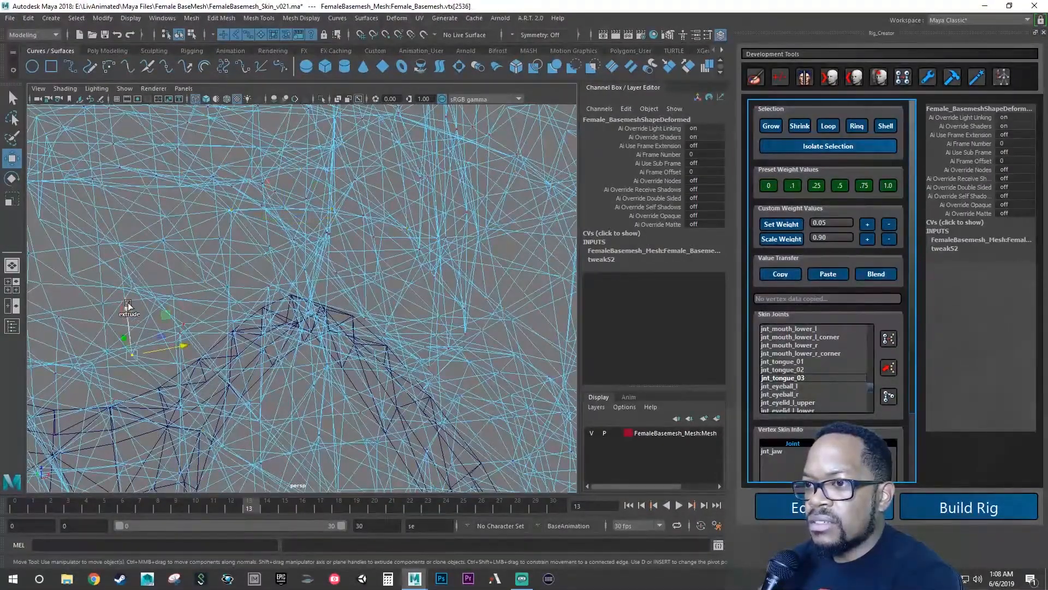
# - Select the first vertices of the tongue ring that is still weighted to jnt_jaw, working across from one side
pyautogui.keyDown('shift'); pyautogui.click(120, 255); pyautogui.keyUp('shift')
pyautogui.moveTo(176, 272)
pyautogui.keyDown('alt'); pyautogui.mouseDown()
pyautogui.moveTo(201, 283)
pyautogui.moveTo(187, 277)
pyautogui.mouseUp(); pyautogui.keyUp('alt')
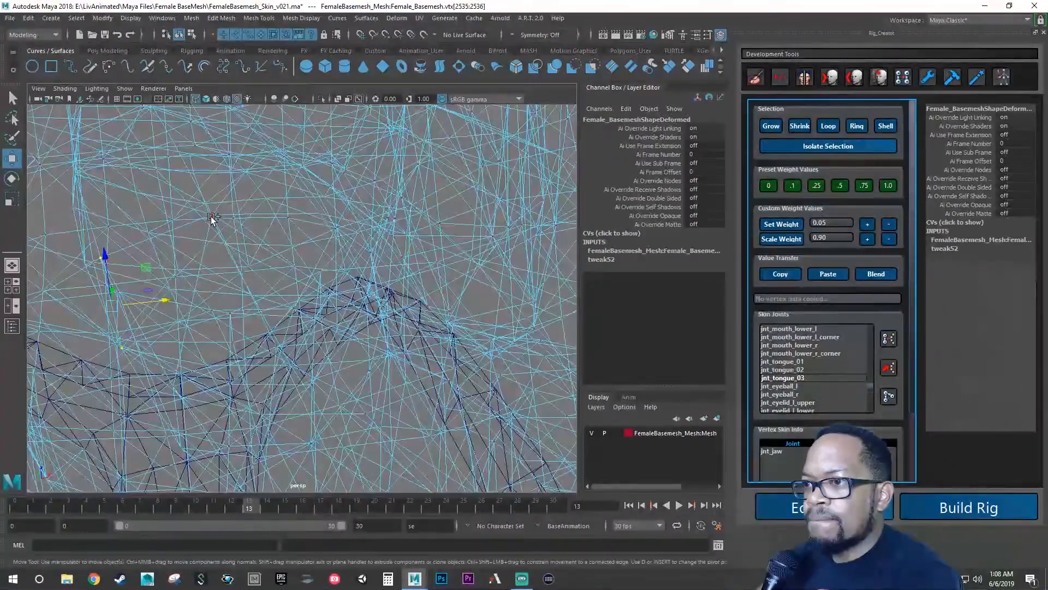
pyautogui.keyDown('alt'); pyautogui.moveTo(244, 232); pyautogui.dragTo(206, 243); pyautogui.keyUp('alt')
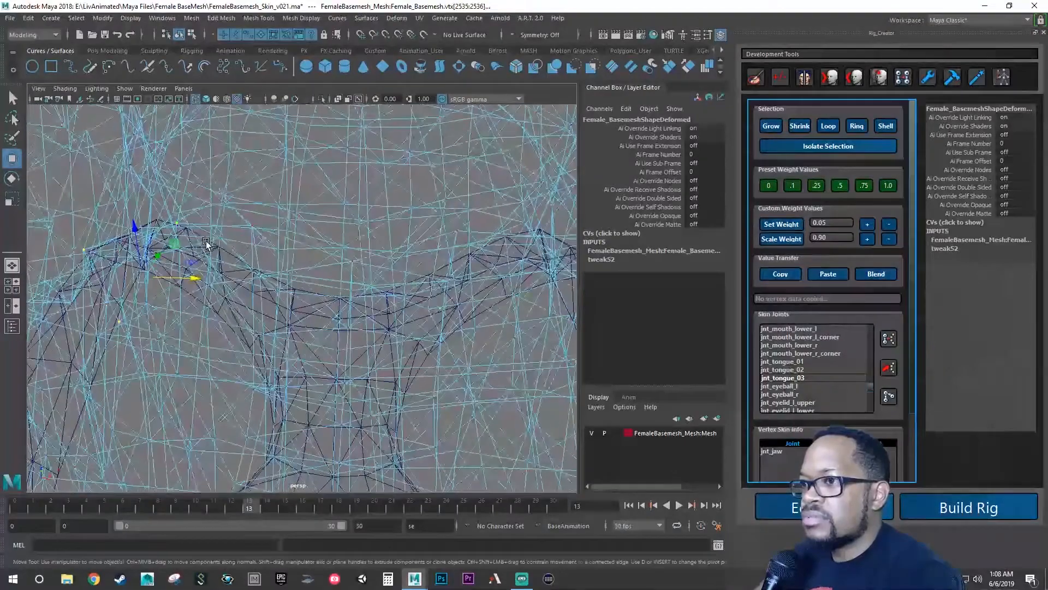
pyautogui.keyDown('alt'); pyautogui.moveTo(286, 231); pyautogui.dragTo(297, 234); pyautogui.keyUp('alt')
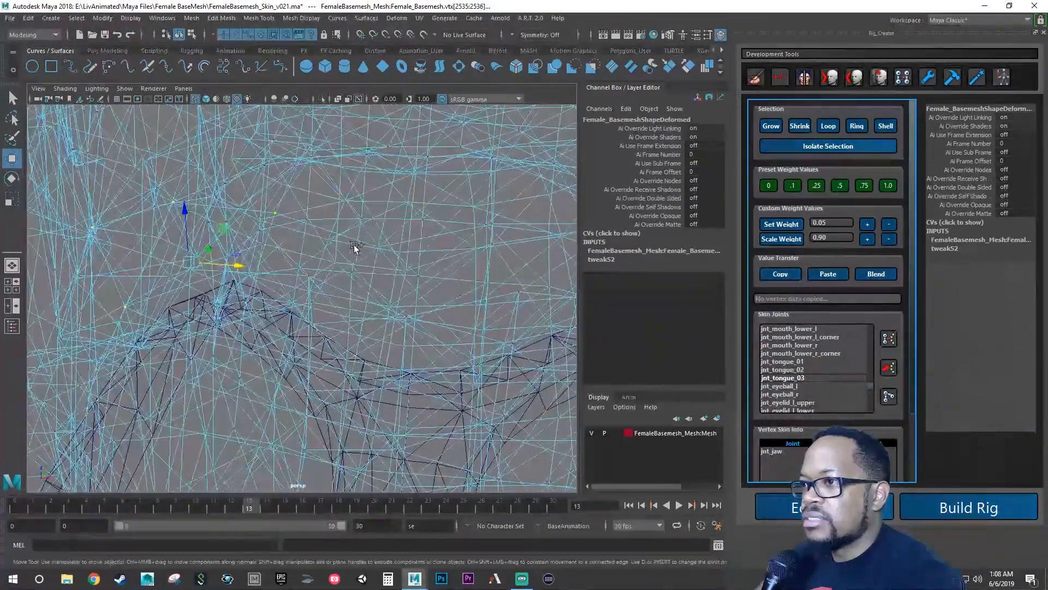
pyautogui.click(371, 247)
pyautogui.keyDown('alt'); pyautogui.moveTo(371, 247); pyautogui.dragTo(374, 264); pyautogui.keyUp('alt')
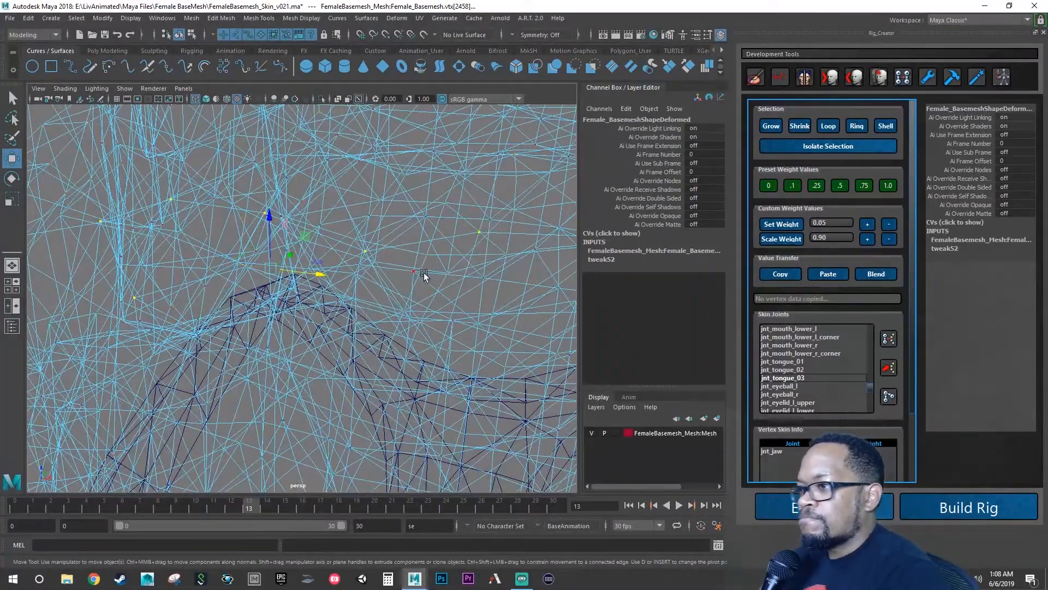
# - Complete the ring selection by adding the remaining vertices on the tongue's far side and underside
pyautogui.keyDown('alt'); pyautogui.moveTo(427, 309); pyautogui.dragTo(367, 297); pyautogui.keyUp('alt')
pyautogui.keyDown('alt'); pyautogui.moveTo(421, 249); pyautogui.dragTo(512, 288); pyautogui.keyUp('alt')
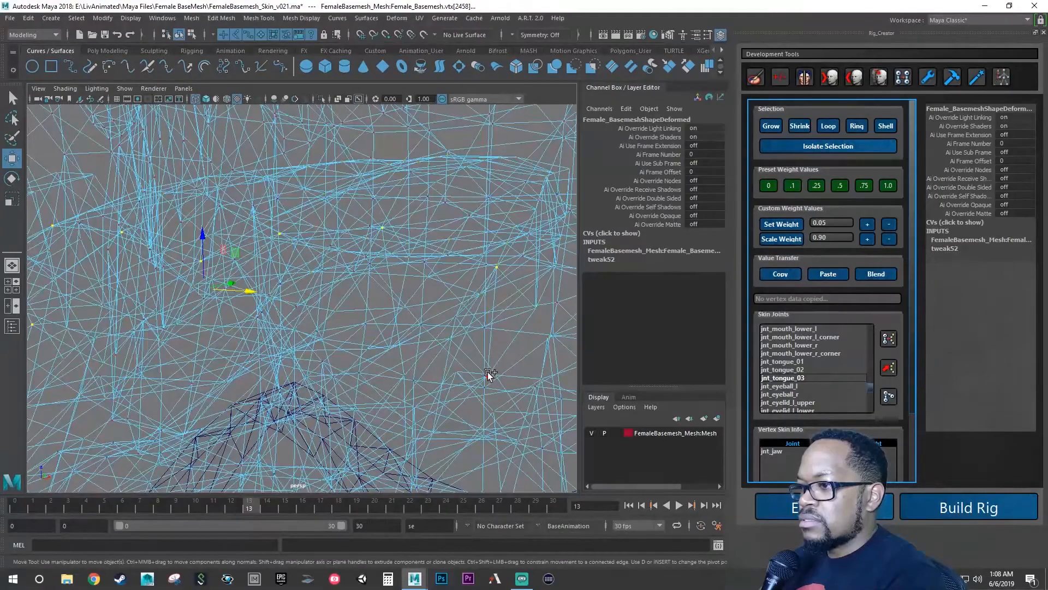
pyautogui.keyDown('alt'); pyautogui.moveTo(503, 344); pyautogui.dragTo(381, 397); pyautogui.keyUp('alt')
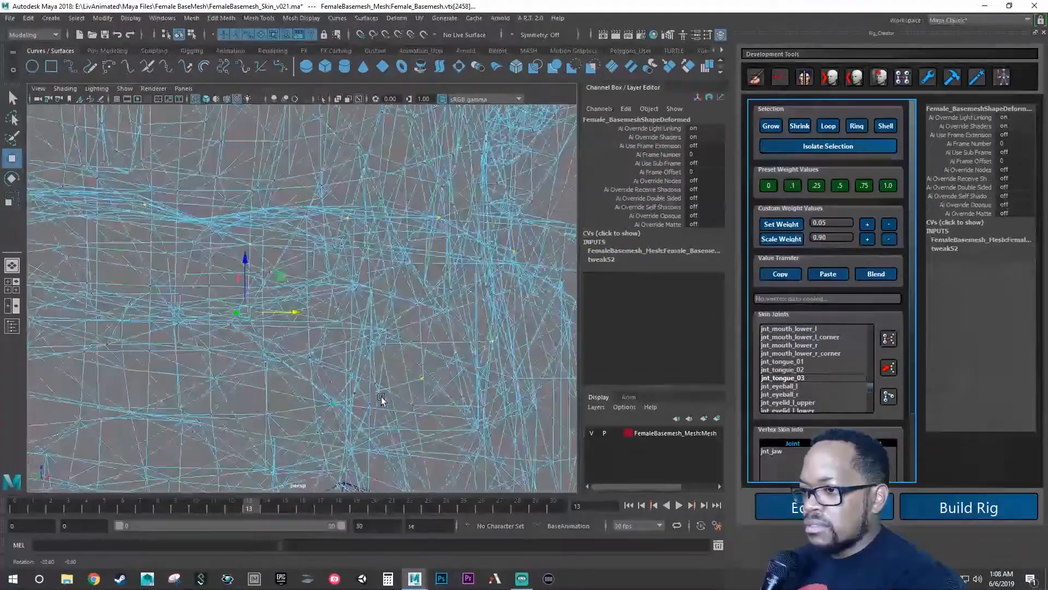
pyautogui.moveTo(259, 419)
pyautogui.keyDown('alt'); pyautogui.mouseDown()
pyautogui.moveTo(241, 418)
pyautogui.moveTo(260, 423)
pyautogui.mouseUp(); pyautogui.keyUp('alt')
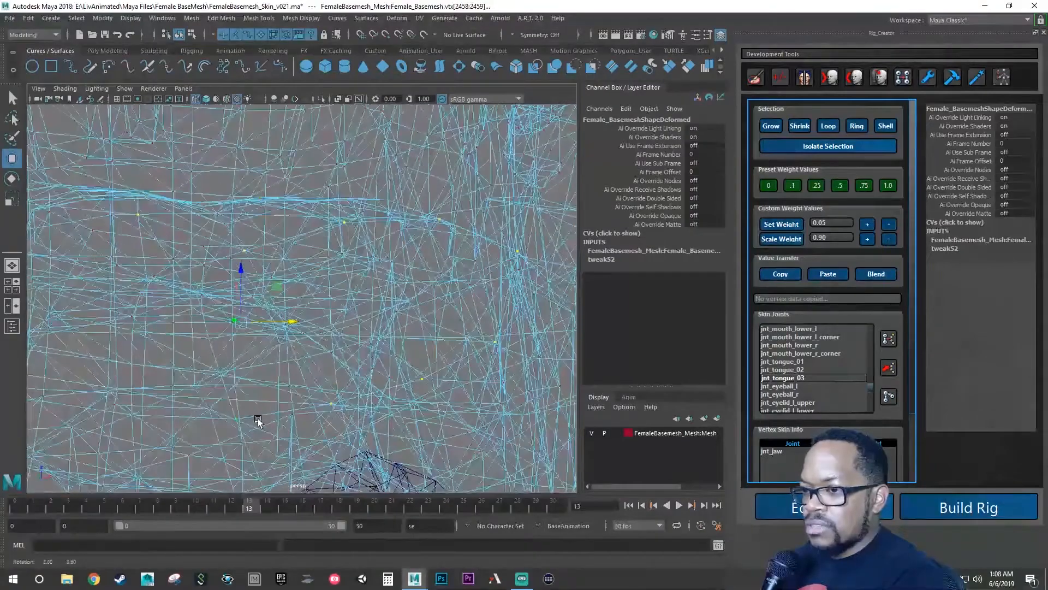
pyautogui.scroll(-2, 234, 419)
pyautogui.keyDown('alt'); pyautogui.moveTo(233, 418); pyautogui.dragTo(348, 386, button='middle'); pyautogui.keyUp('alt')
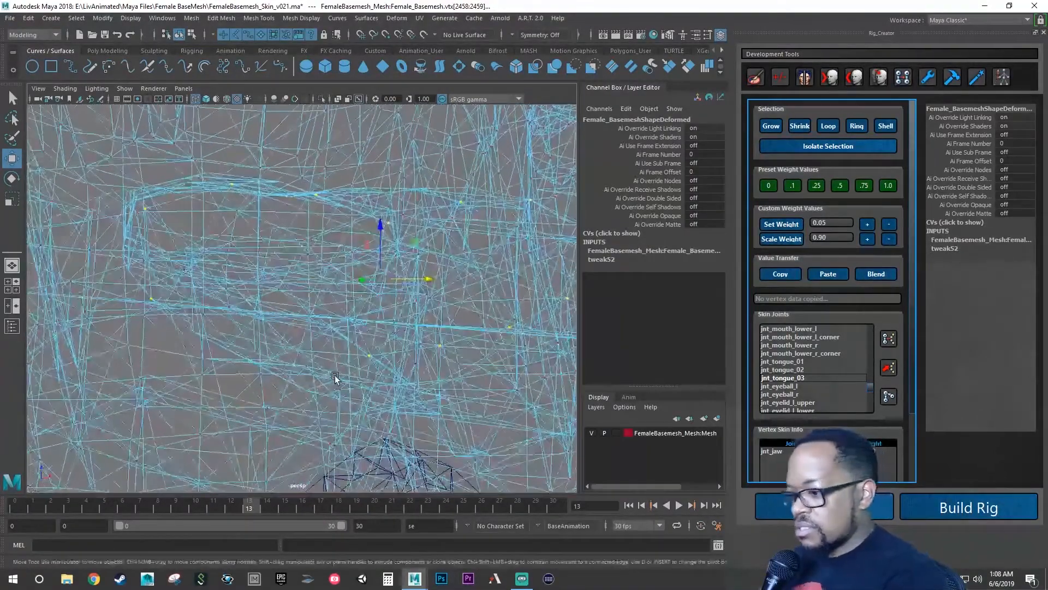
pyautogui.keyDown('alt'); pyautogui.moveTo(335, 375); pyautogui.dragTo(300, 375); pyautogui.keyUp('alt')
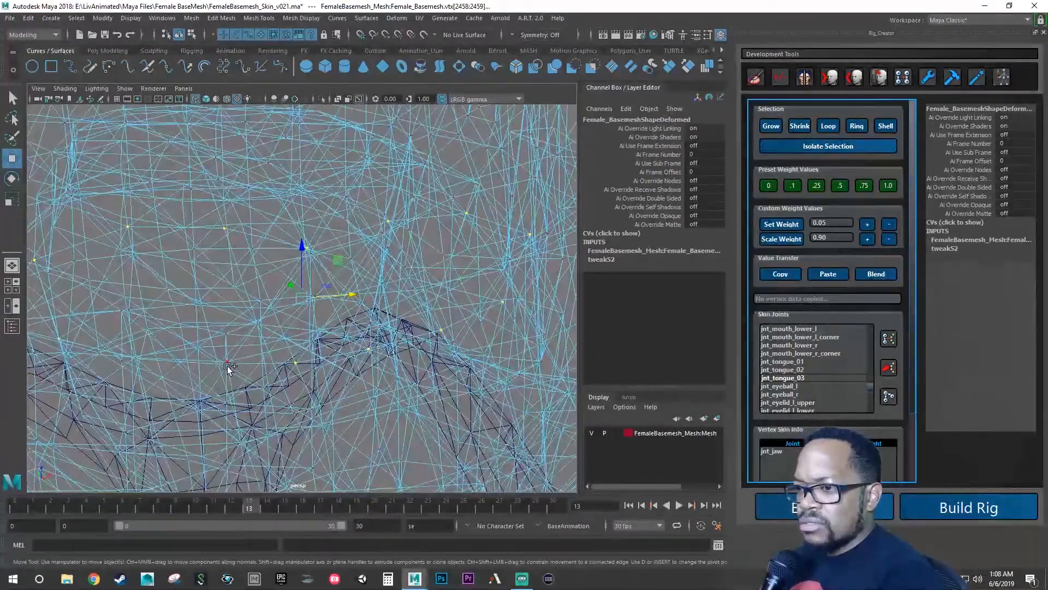
pyautogui.keyDown('alt'); pyautogui.moveTo(236, 372); pyautogui.dragTo(196, 326); pyautogui.keyUp('alt')
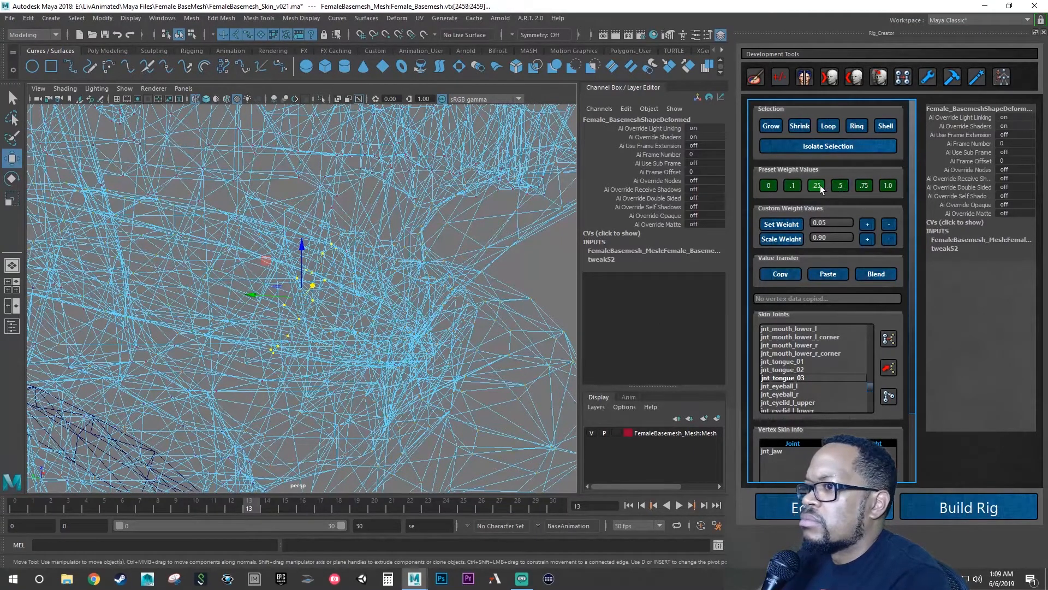
# - Weight the selected ring to jnt_tongue_03, blend in some jnt_tongue_02 influence, and save the scene
pyautogui.click(802, 378)
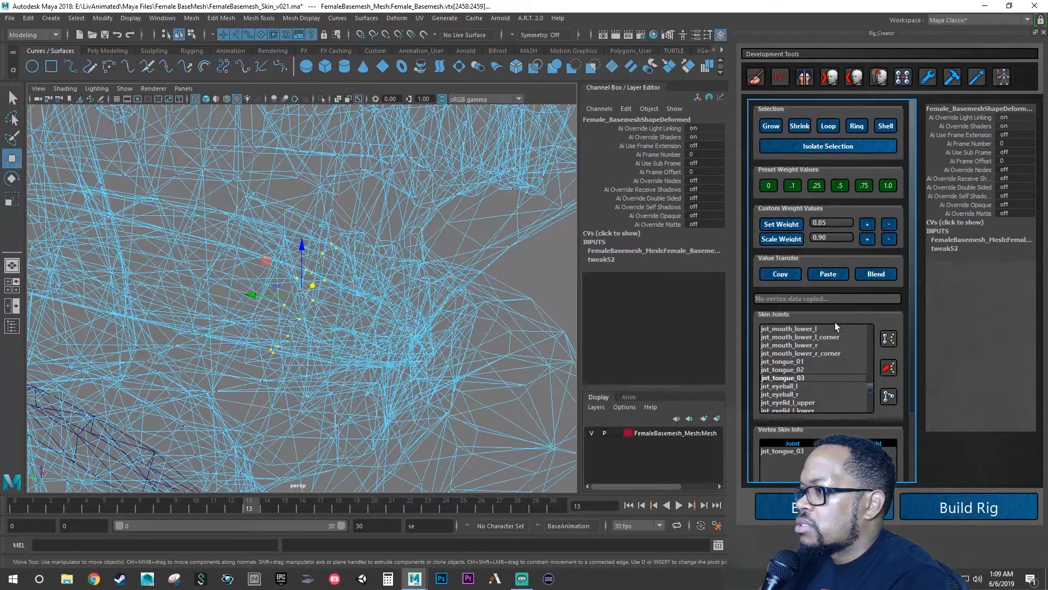
pyautogui.click(797, 368)
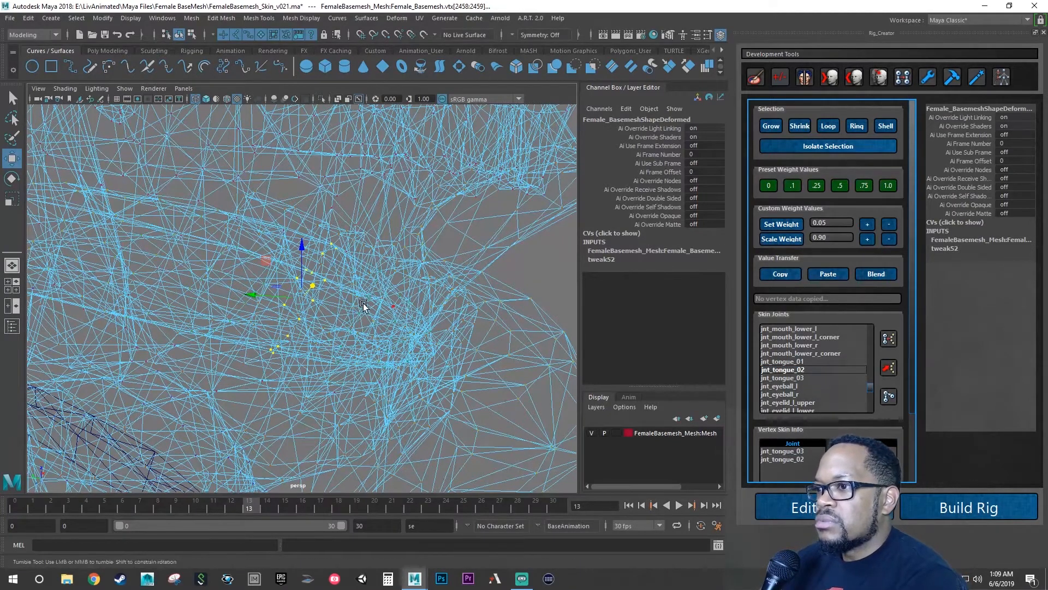
pyautogui.keyDown('alt'); pyautogui.moveTo(406, 311); pyautogui.dragTo(364, 301); pyautogui.keyUp('alt')
pyautogui.hotkey('ctrl', 's')
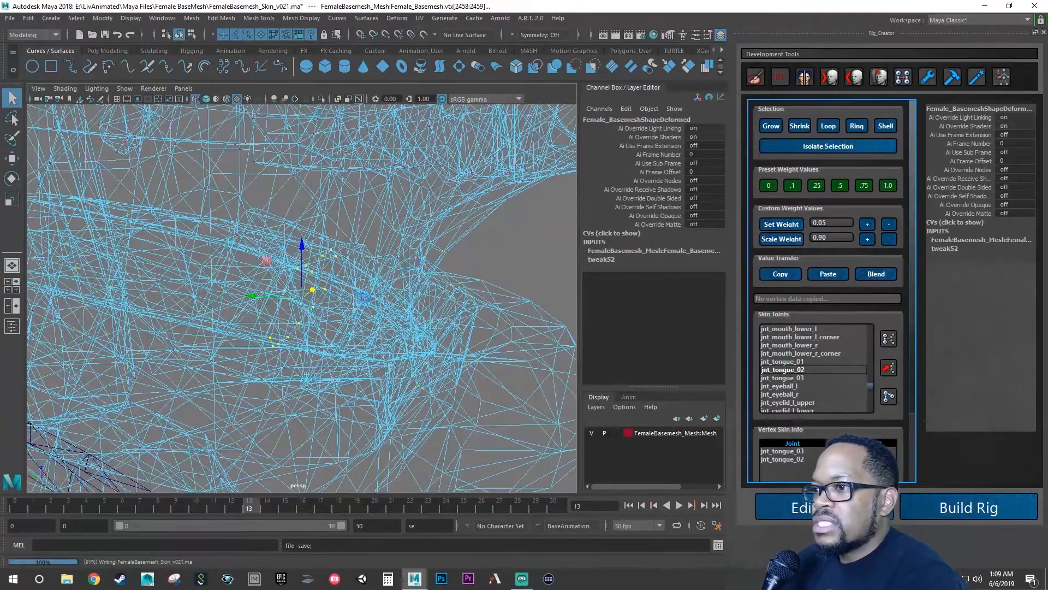
# - Check single vertices around the weighted tongue rings for missed or leftover jnt_jaw weighting
pyautogui.keyDown('alt'); pyautogui.moveTo(322, 304); pyautogui.dragTo(300, 305); pyautogui.keyUp('alt')
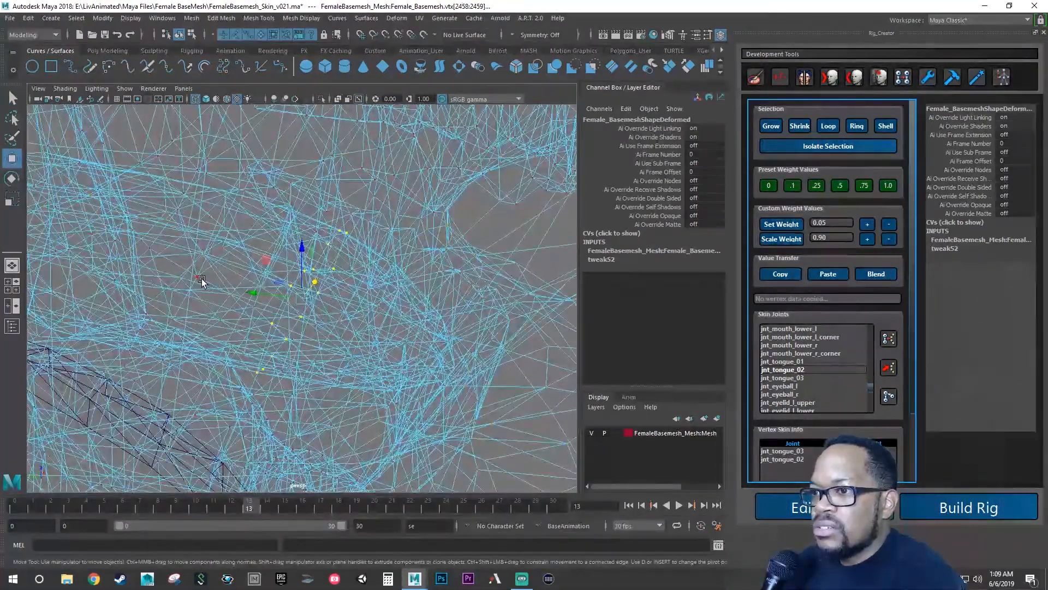
pyautogui.click(201, 279)
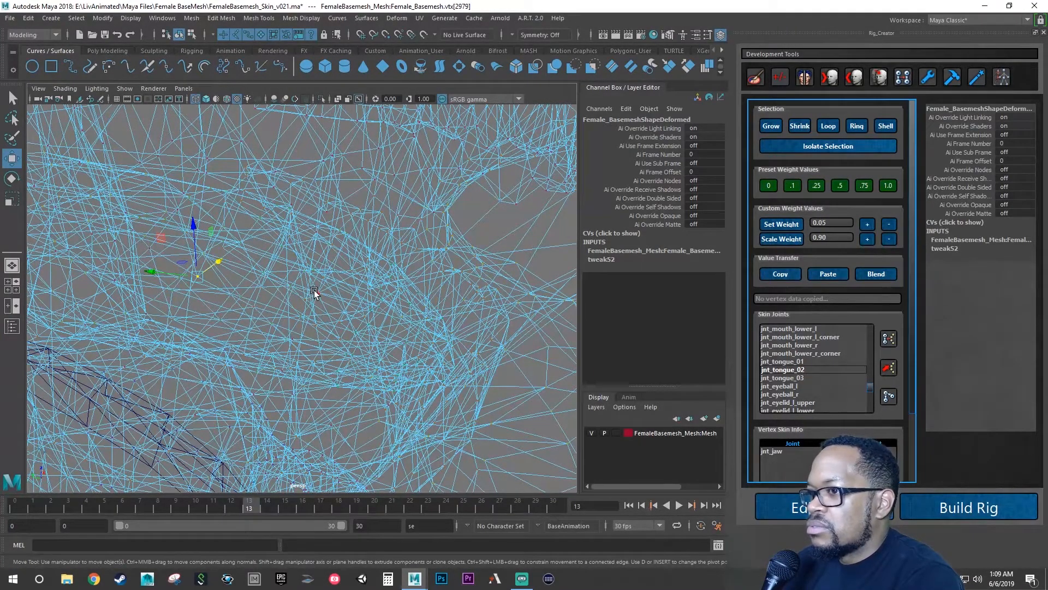
pyautogui.keyDown('alt'); pyautogui.moveTo(235, 295); pyautogui.dragTo(258, 307); pyautogui.keyUp('alt')
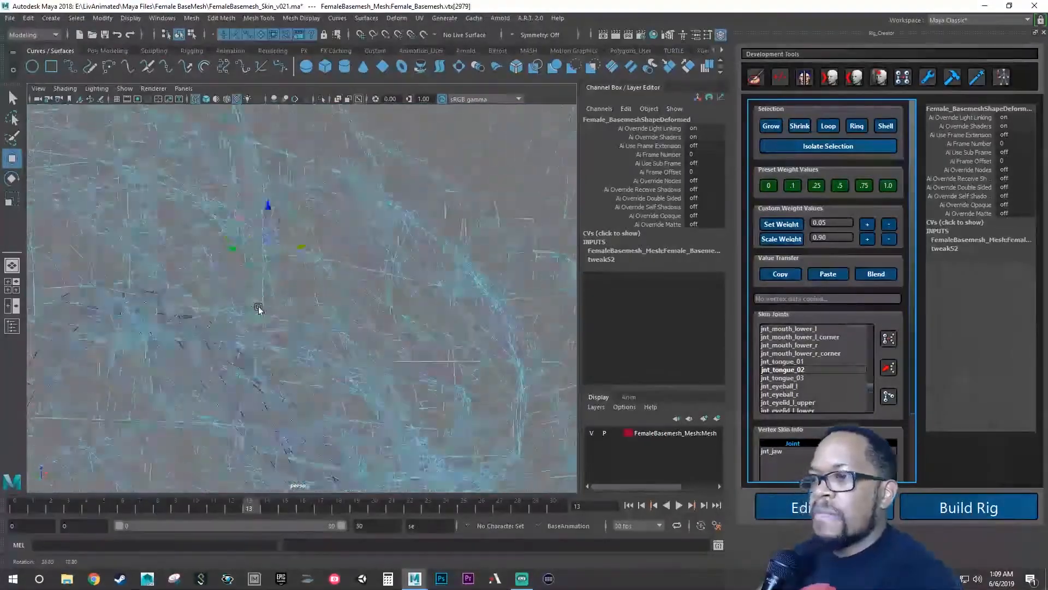
pyautogui.keyDown('alt'); pyautogui.moveTo(258, 307); pyautogui.dragTo(287, 304, button='middle'); pyautogui.keyUp('alt')
pyautogui.keyDown('alt'); pyautogui.moveTo(286, 304); pyautogui.dragTo(163, 306); pyautogui.keyUp('alt')
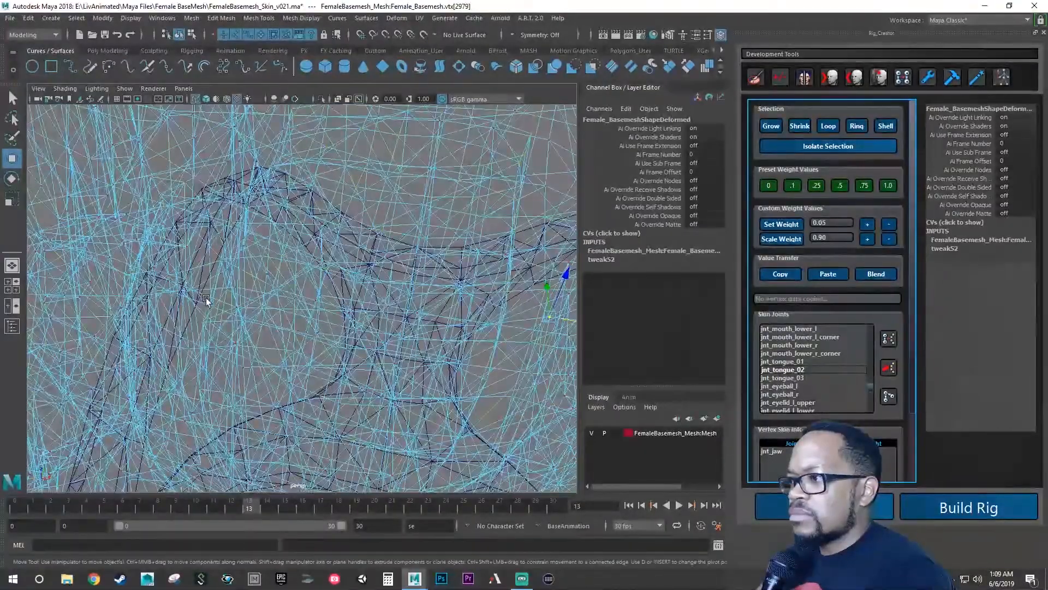
pyautogui.keyDown('alt'); pyautogui.moveTo(322, 299); pyautogui.dragTo(386, 309, button='right'); pyautogui.keyUp('alt')
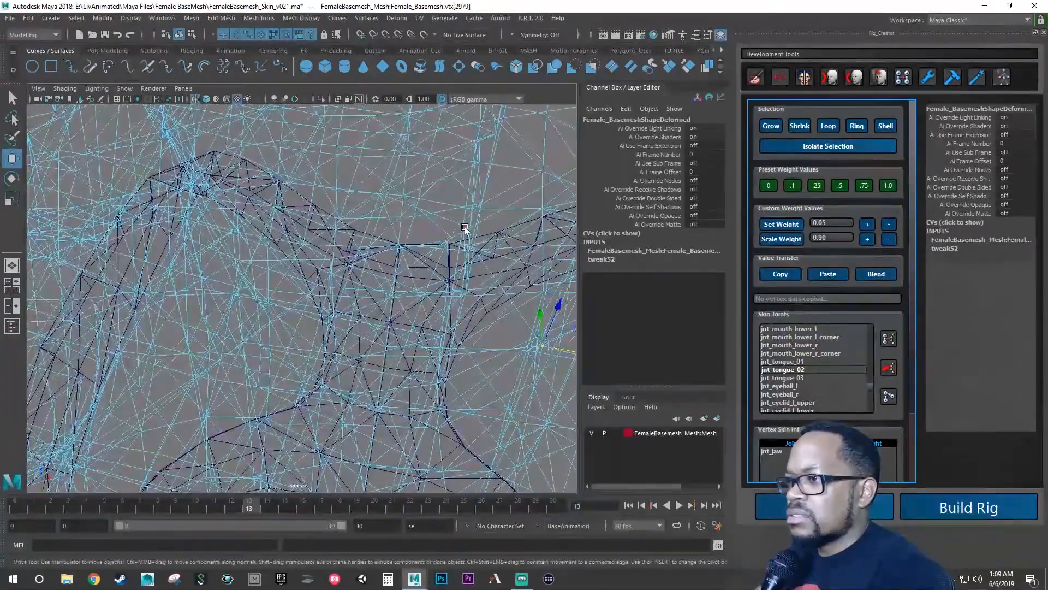
pyautogui.moveTo(414, 293)
pyautogui.keyDown('alt'); pyautogui.mouseDown()
pyautogui.moveTo(379, 274)
pyautogui.moveTo(388, 292)
pyautogui.moveTo(420, 297)
pyautogui.moveTo(405, 277)
pyautogui.mouseUp(); pyautogui.keyUp('alt')
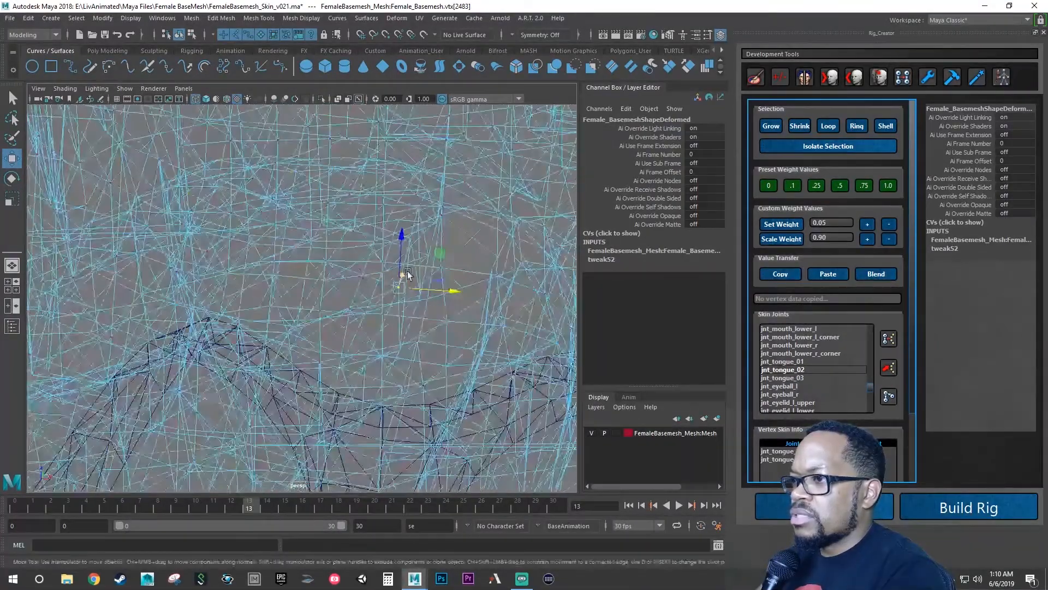
pyautogui.keyDown('alt'); pyautogui.moveTo(404, 276); pyautogui.dragTo(238, 265, button='right'); pyautogui.keyUp('alt')
pyautogui.keyDown('alt'); pyautogui.moveTo(238, 264); pyautogui.dragTo(266, 261); pyautogui.keyUp('alt')
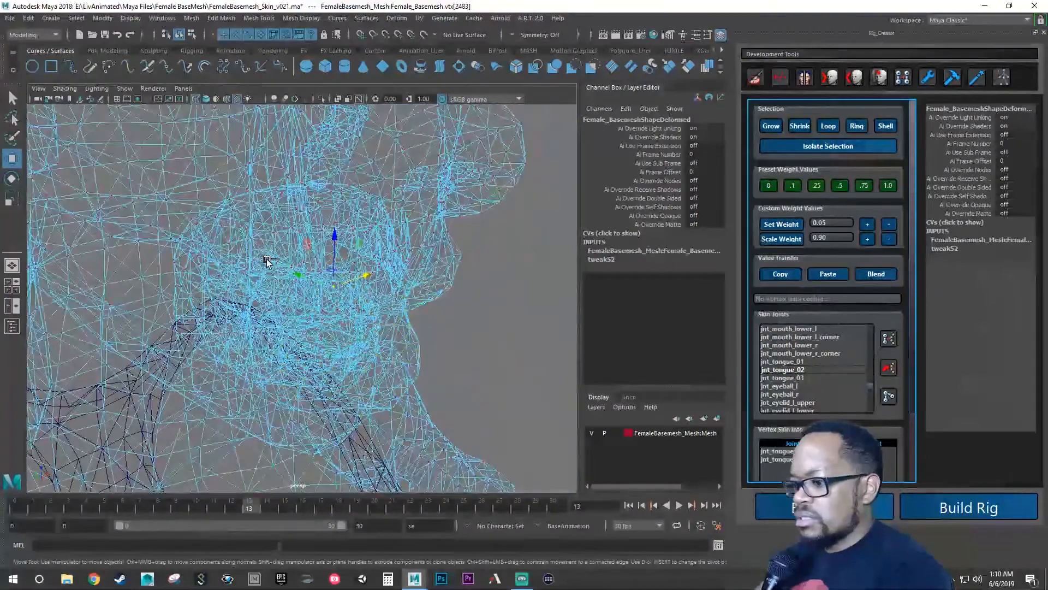
# - Save the scene and switch the viewport from wireframe to shaded display, viewing the jaw in profile
pyautogui.hotkey('ctrl', 's')
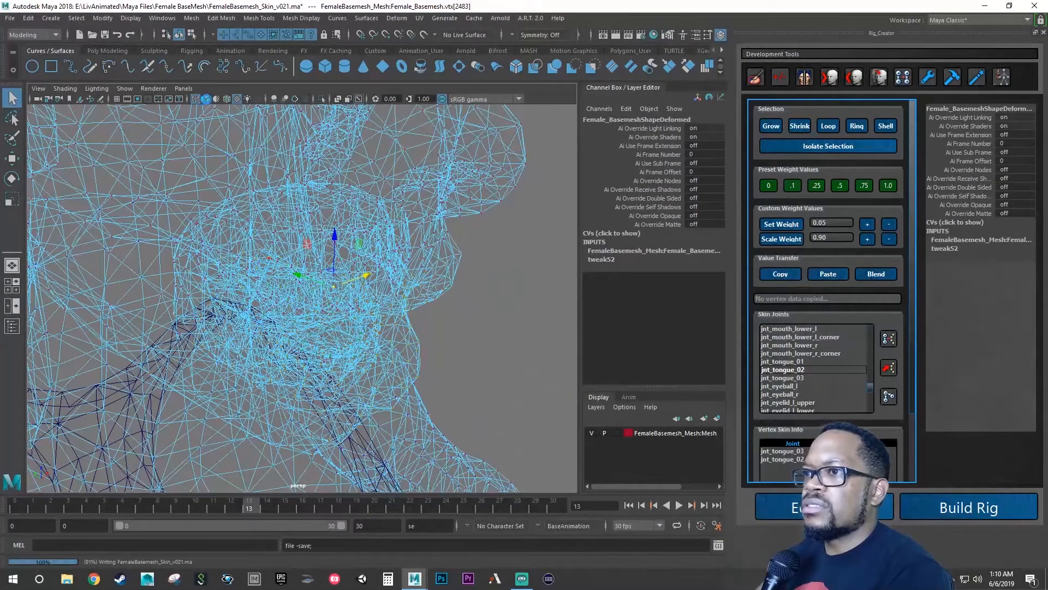
pyautogui.click(207, 100)
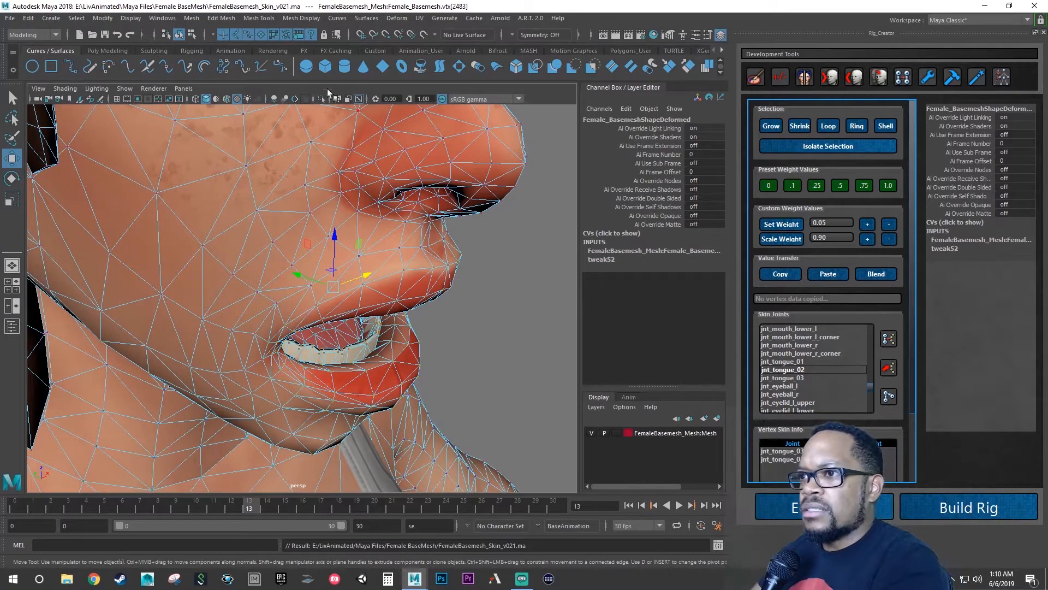
pyautogui.keyDown('alt'); pyautogui.moveTo(259, 112); pyautogui.dragTo(371, 195); pyautogui.keyUp('alt')
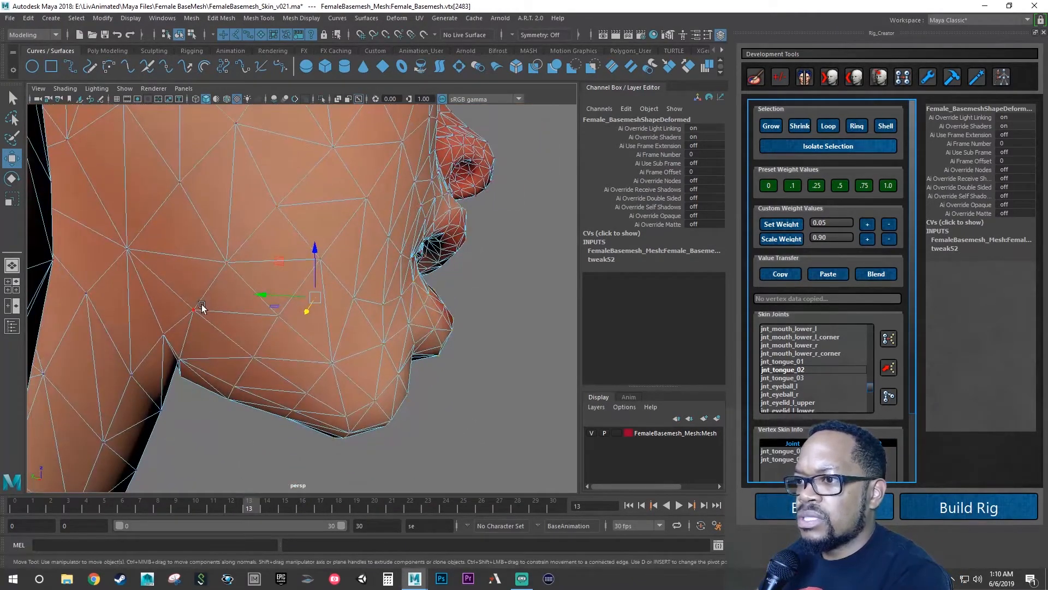
# - Select the vertices along the back of the jawline, where it meets the neck, on both sides of the face
pyautogui.click(179, 374)
pyautogui.keyDown('alt'); pyautogui.moveTo(234, 390); pyautogui.dragTo(240, 366); pyautogui.keyUp('alt')
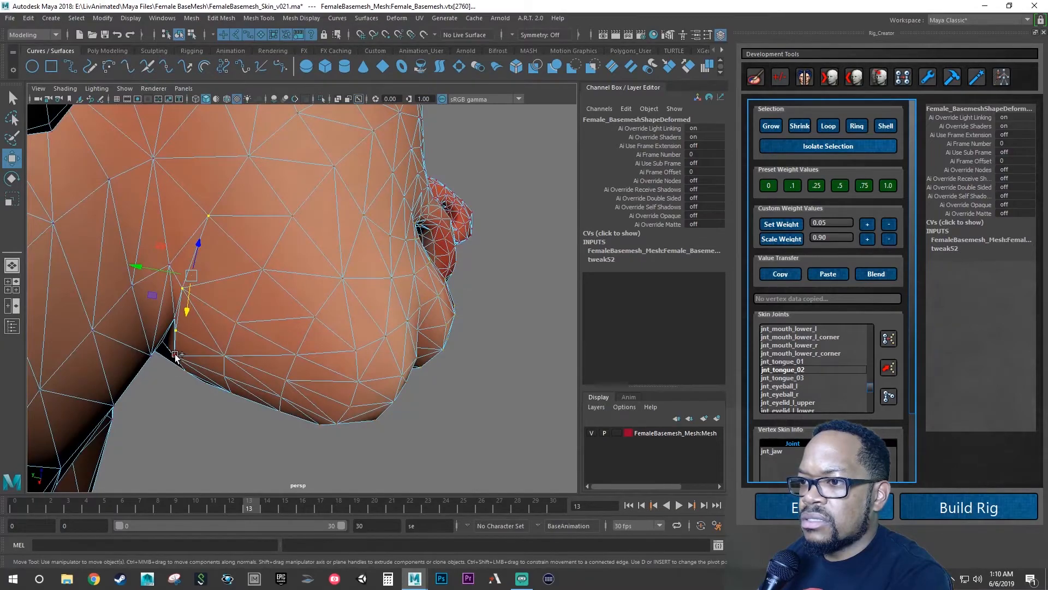
pyautogui.keyDown('alt'); pyautogui.moveTo(176, 356); pyautogui.dragTo(2, 347); pyautogui.keyUp('alt')
pyautogui.keyDown('alt'); pyautogui.moveTo(204, 335); pyautogui.dragTo(180, 343); pyautogui.keyUp('alt')
pyautogui.keyDown('shift'); pyautogui.click(416, 246); pyautogui.keyUp('shift')
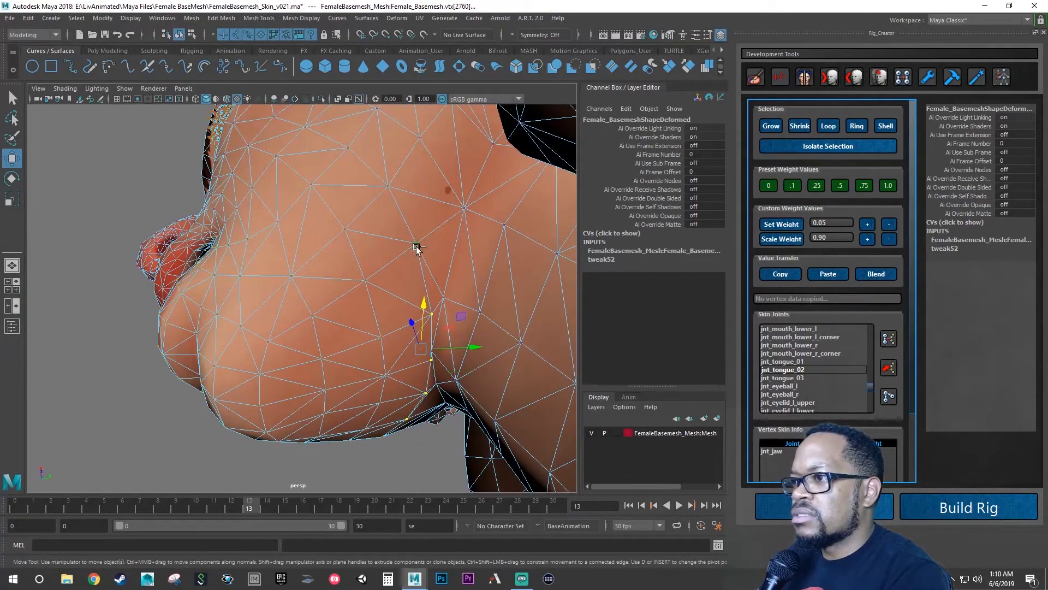
pyautogui.keyDown('alt'); pyautogui.moveTo(365, 277); pyautogui.dragTo(407, 333); pyautogui.keyUp('alt')
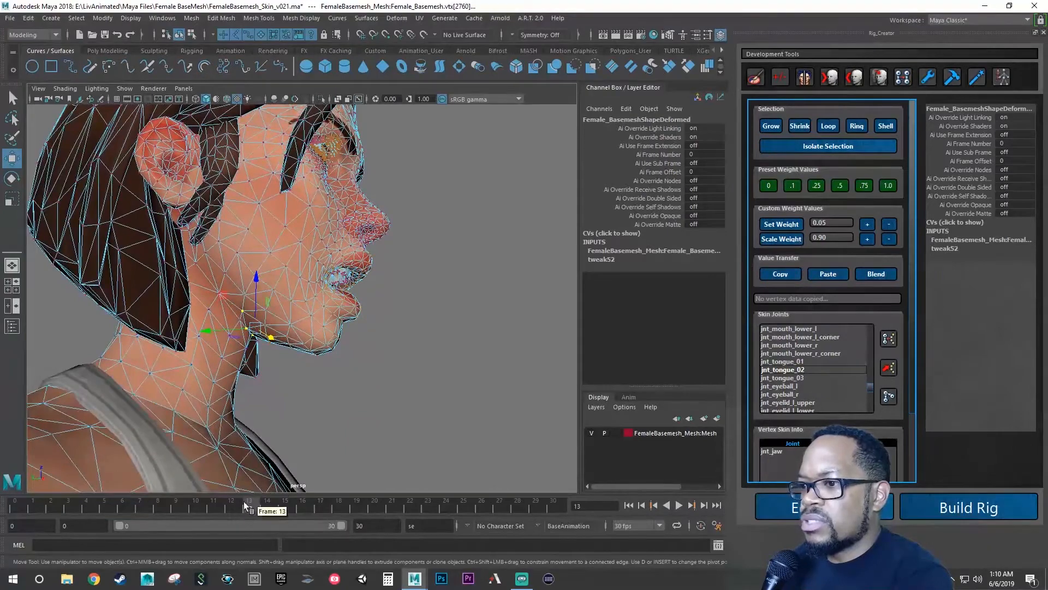
# - At frame 10, give the selected vertices along the back of the jawline a .25 weight to the head joint
pyautogui.click(200, 509)
pyautogui.keyDown('alt'); pyautogui.moveTo(279, 428); pyautogui.dragTo(351, 409); pyautogui.keyUp('alt')
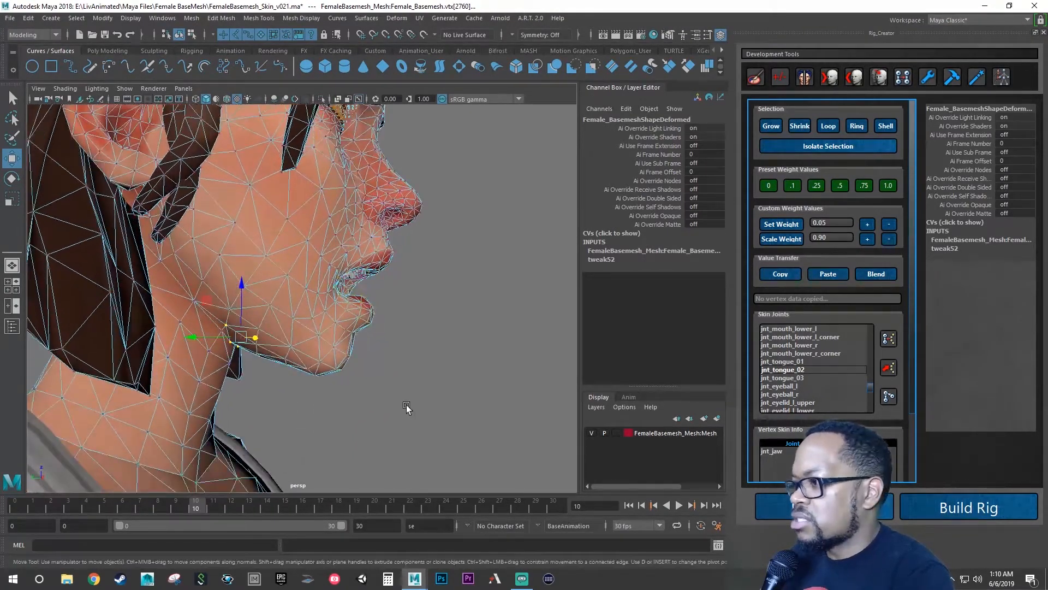
pyautogui.scroll(3, 813, 375)
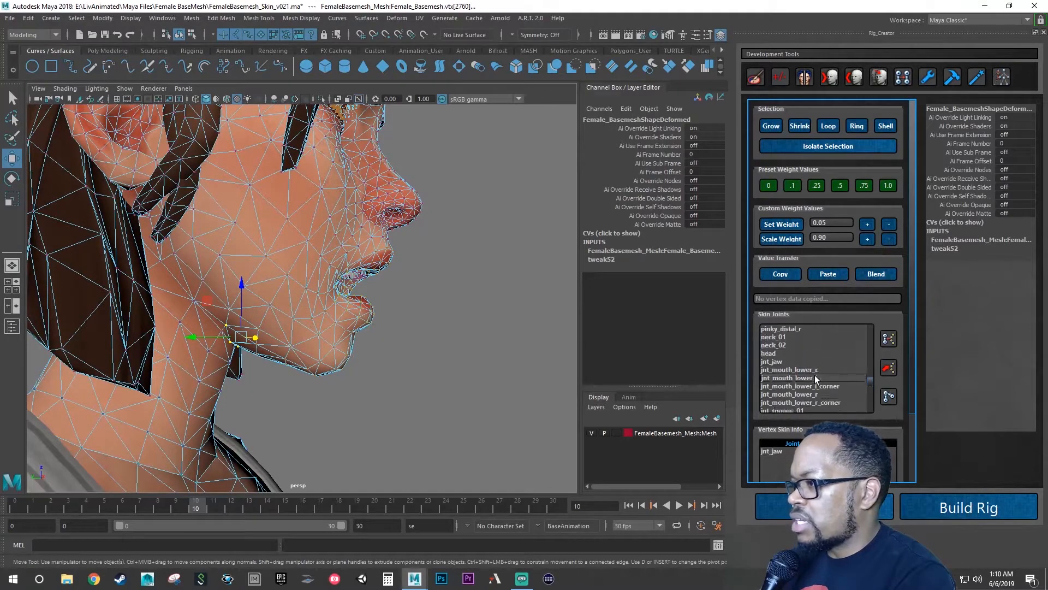
pyautogui.click(791, 378)
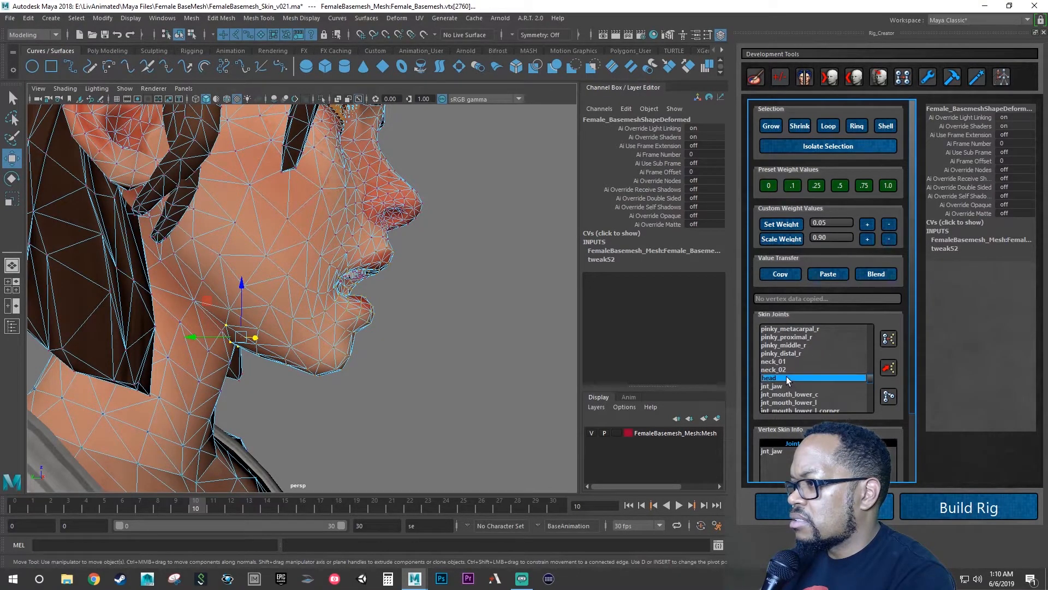
pyautogui.click(791, 187)
pyautogui.click(811, 189)
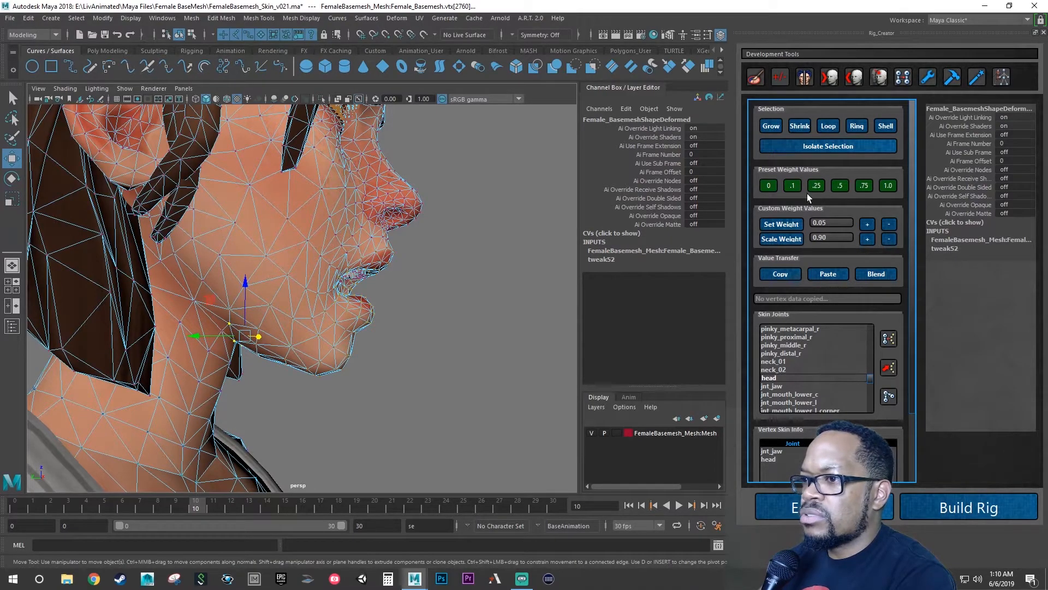
# - Return the timeline to frame 0 and save the scene
pyautogui.keyDown('alt'); pyautogui.moveTo(413, 365); pyautogui.dragTo(232, 343); pyautogui.keyUp('alt')
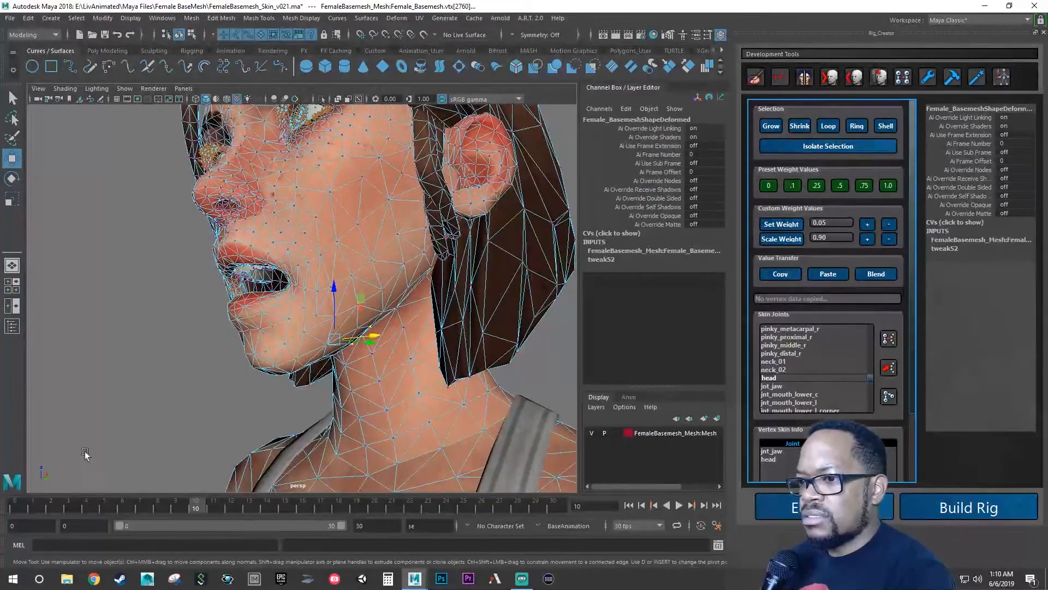
pyautogui.moveTo(68, 501); pyautogui.dragTo(27, 500)
pyautogui.keyDown('alt'); pyautogui.moveTo(51, 444); pyautogui.dragTo(217, 378); pyautogui.keyUp('alt')
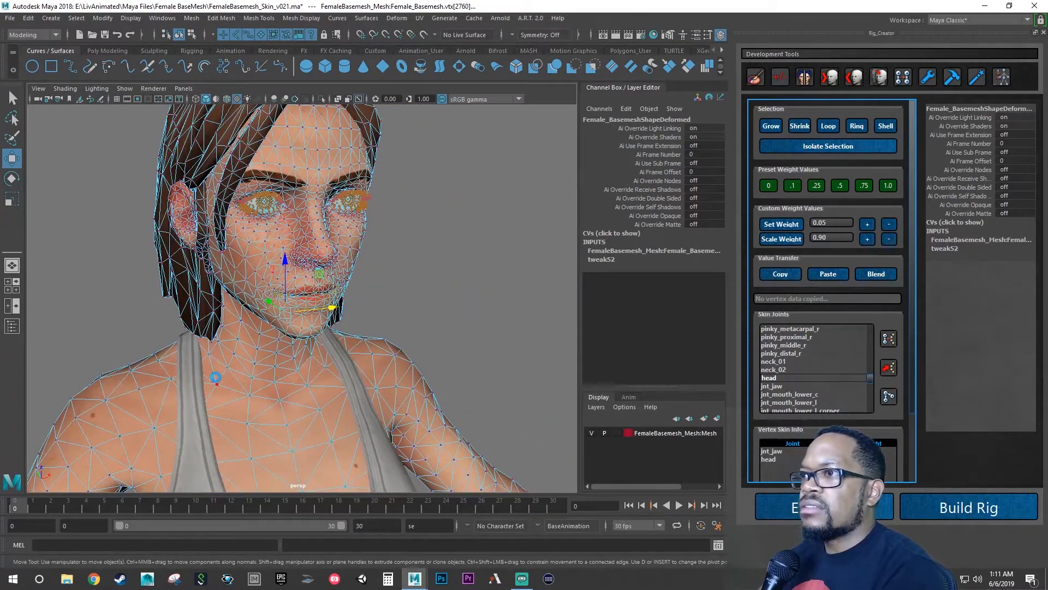
pyautogui.press('q')
pyautogui.hotkey('ctrl', 's')
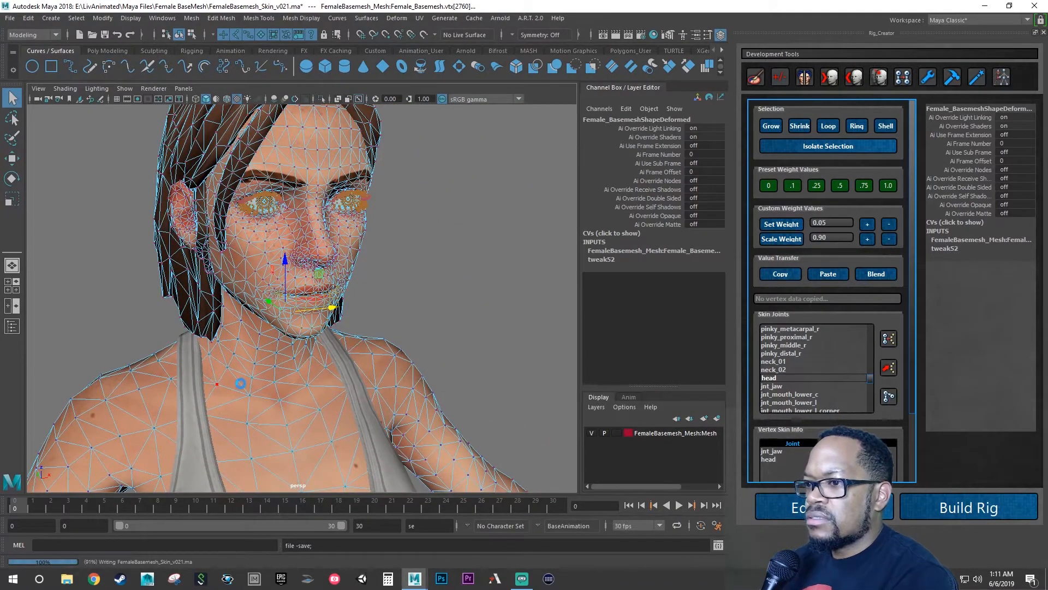
pyautogui.press('w')
# - Play the jaw-opening animation and examine how the jawline and neck deform from both sides of the face
pyautogui.moveTo(255, 382)
pyautogui.keyDown('alt'); pyautogui.mouseDown()
pyautogui.moveTo(217, 375)
pyautogui.moveTo(220, 358)
pyautogui.moveTo(283, 375)
pyautogui.moveTo(211, 368)
pyautogui.moveTo(256, 384)
pyautogui.mouseUp(); pyautogui.keyUp('alt')
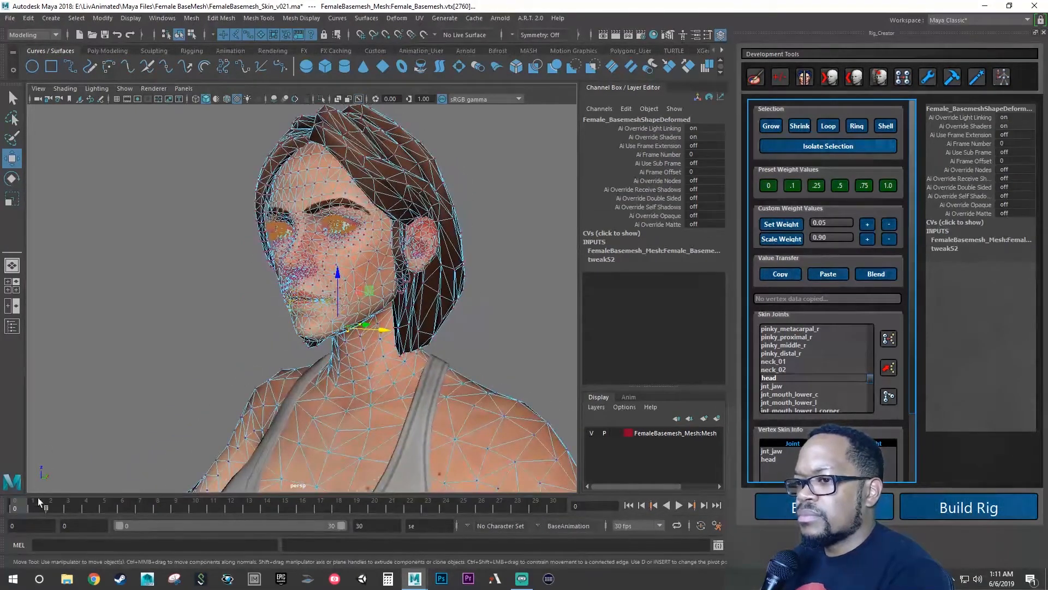
pyautogui.hotkey('alt', 'v')
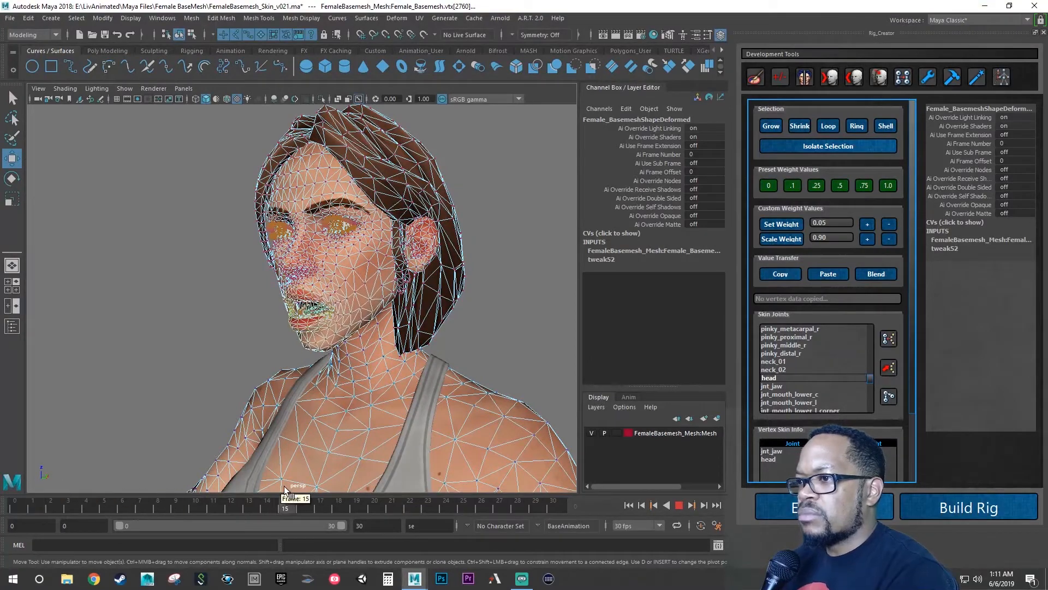
pyautogui.hotkey('alt', 'v')
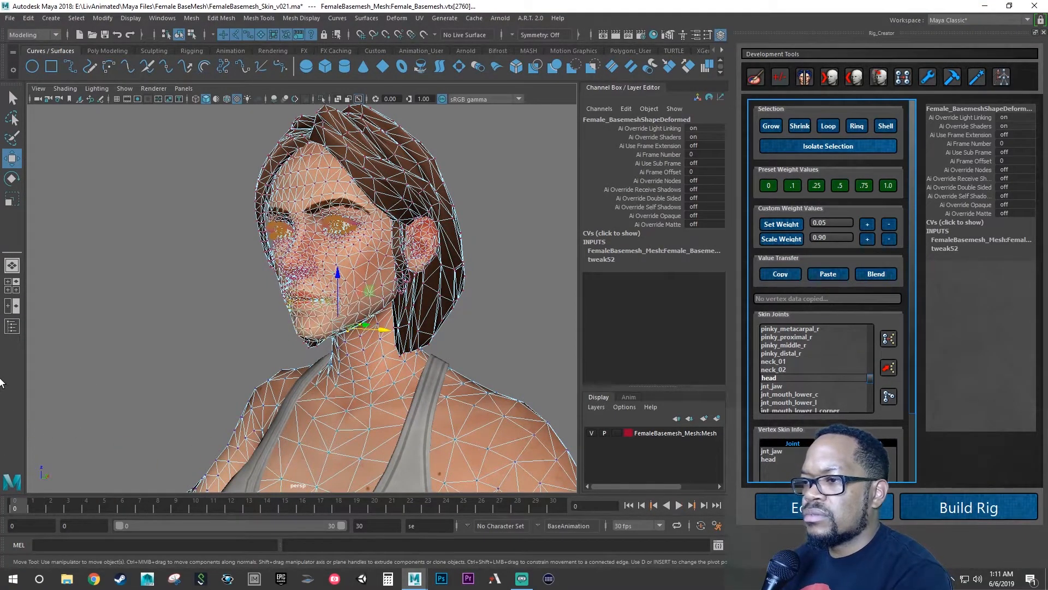
pyautogui.moveTo(443, 359)
pyautogui.keyDown('alt'); pyautogui.mouseDown()
pyautogui.moveTo(461, 358)
pyautogui.moveTo(426, 353)
pyautogui.mouseUp(); pyautogui.keyUp('alt')
pyautogui.keyDown('alt'); pyautogui.moveTo(425, 354); pyautogui.dragTo(449, 354, button='right'); pyautogui.keyUp('alt')
pyautogui.keyDown('alt'); pyautogui.moveTo(449, 354); pyautogui.dragTo(521, 343); pyautogui.keyUp('alt')
pyautogui.keyDown('alt'); pyautogui.moveTo(446, 330); pyautogui.dragTo(498, 339, button='right'); pyautogui.keyUp('alt')
pyautogui.keyDown('alt'); pyautogui.moveTo(407, 329); pyautogui.dragTo(394, 346, button='middle'); pyautogui.keyUp('alt')
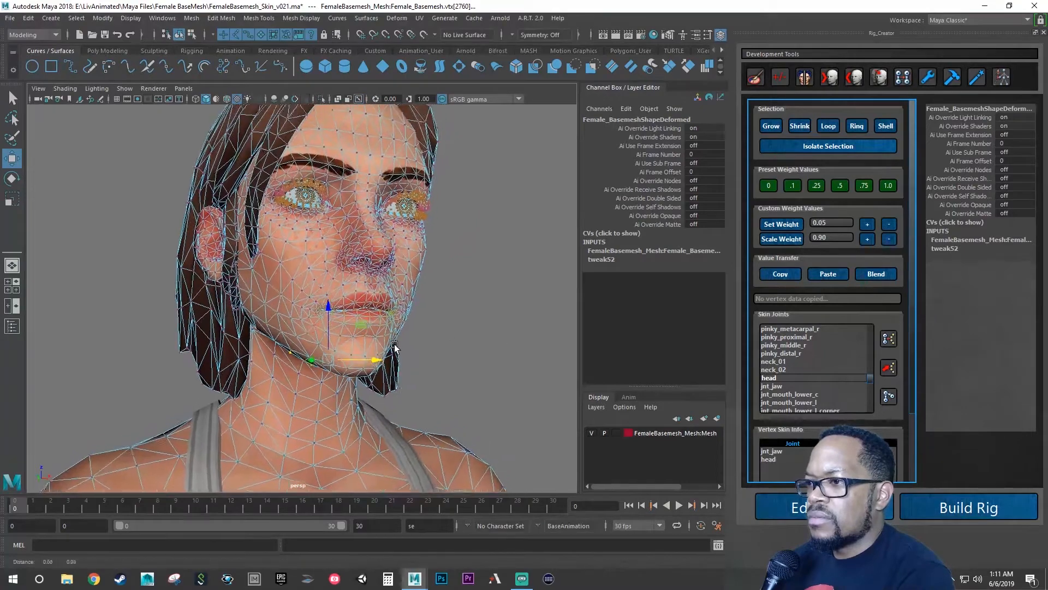
pyautogui.keyDown('alt'); pyautogui.moveTo(394, 346); pyautogui.dragTo(412, 343, button='right'); pyautogui.keyUp('alt')
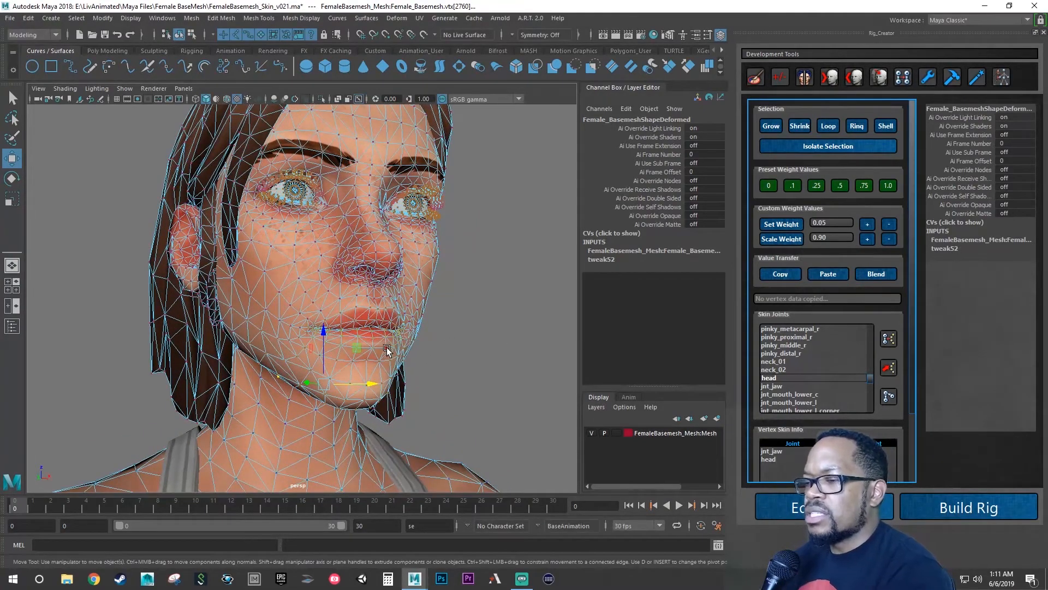
pyautogui.keyDown('alt'); pyautogui.moveTo(386, 348); pyautogui.dragTo(403, 345); pyautogui.keyUp('alt')
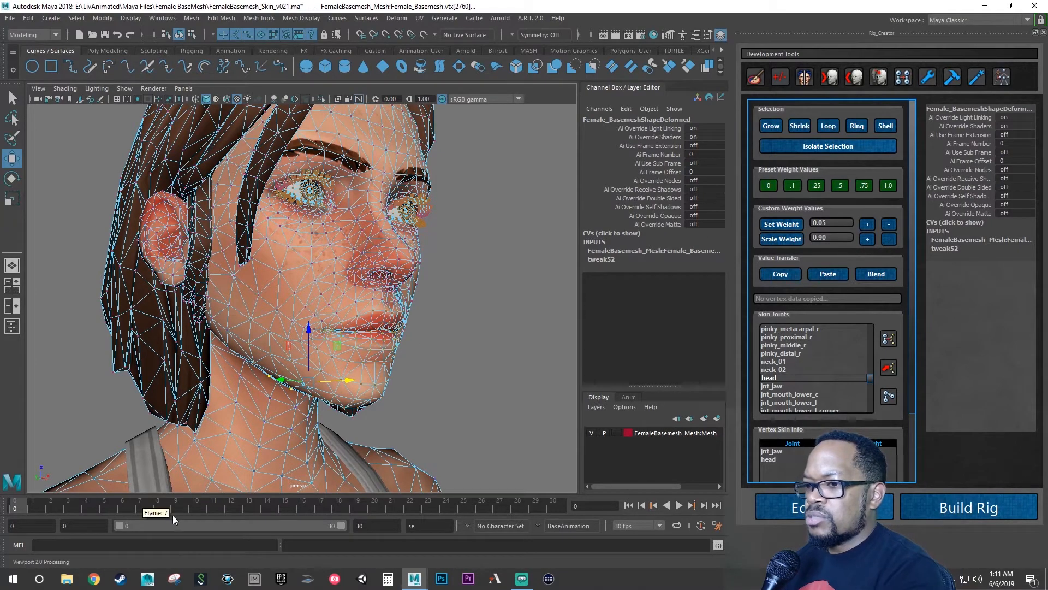
# - Set the timeline to frame 10 with the jaw open and save the scene
pyautogui.click(191, 506)
pyautogui.keyDown('alt'); pyautogui.moveTo(290, 470); pyautogui.dragTo(333, 445); pyautogui.keyUp('alt')
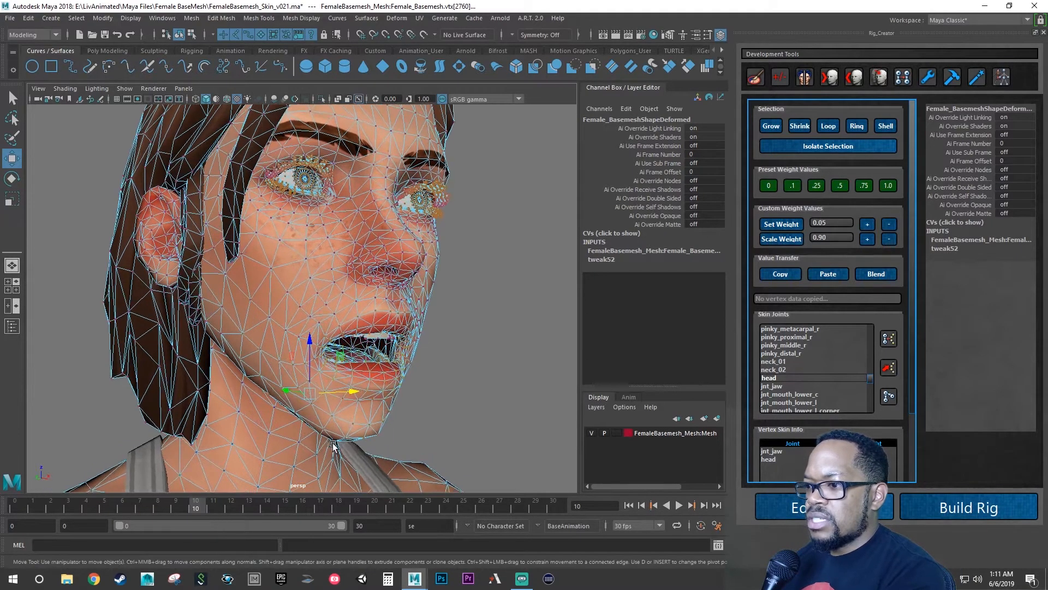
pyautogui.hotkey('ctrl', 's')
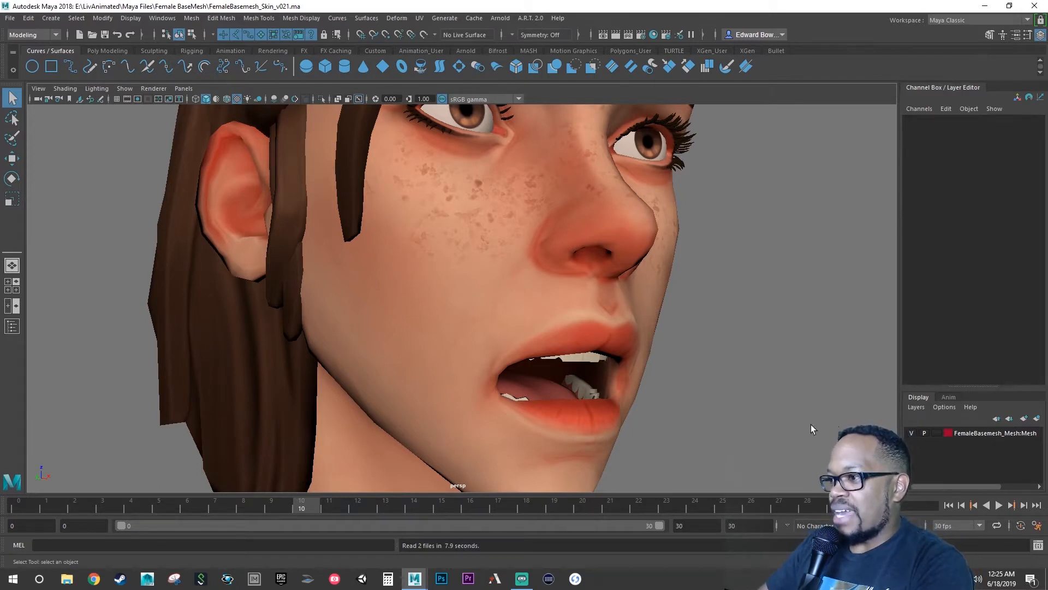
# - Scrub the timeline between frames 6 and 10 to examine how the lips, teeth and tongue move
pyautogui.keyDown('alt'); pyautogui.moveTo(548, 341); pyautogui.dragTo(534, 342); pyautogui.keyUp('alt')
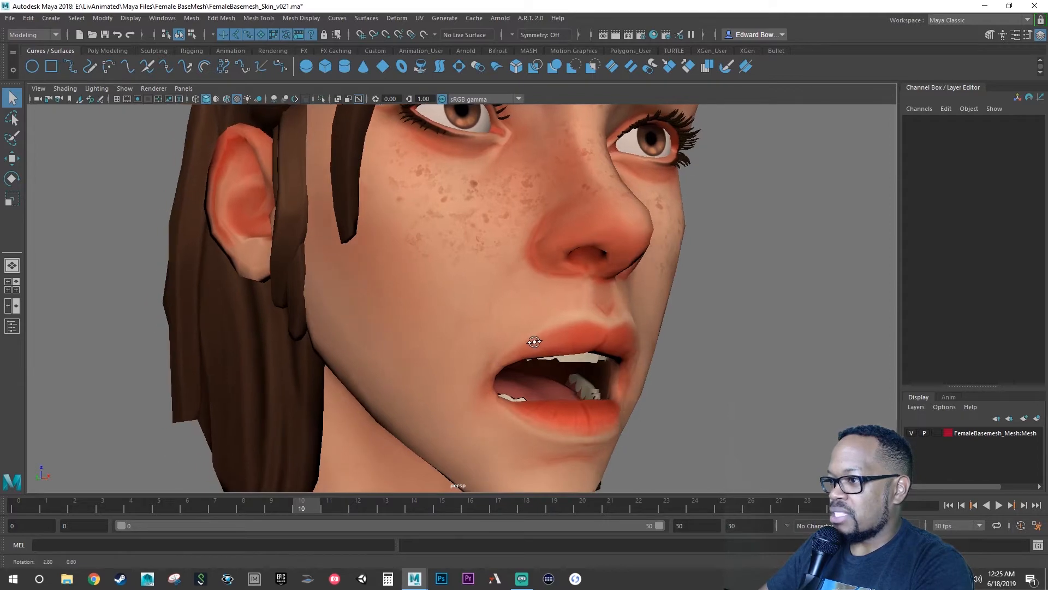
pyautogui.moveTo(302, 506); pyautogui.dragTo(262, 506)
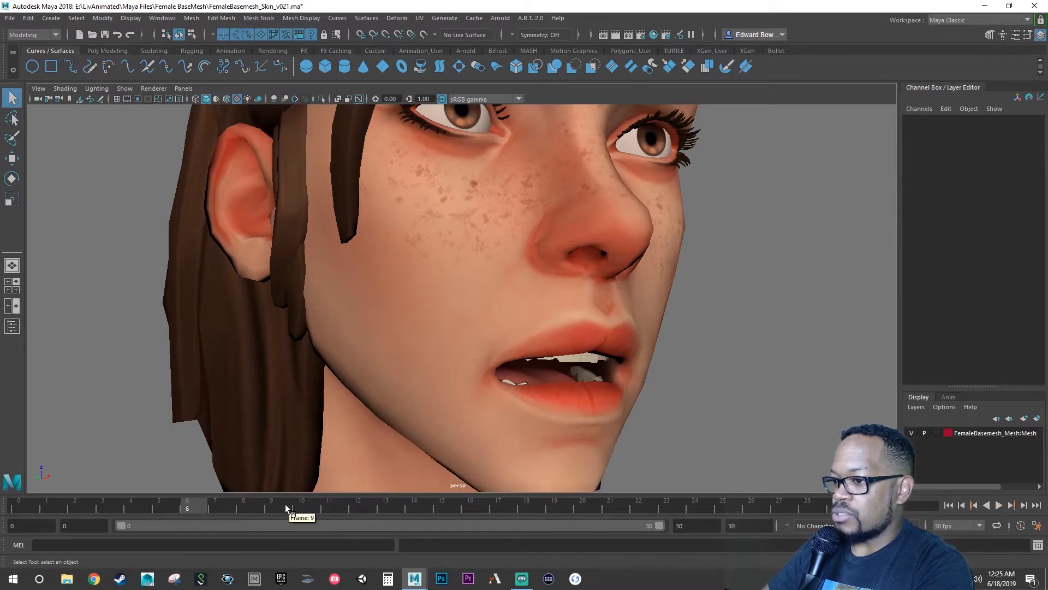
pyautogui.moveTo(190, 507); pyautogui.dragTo(291, 499)
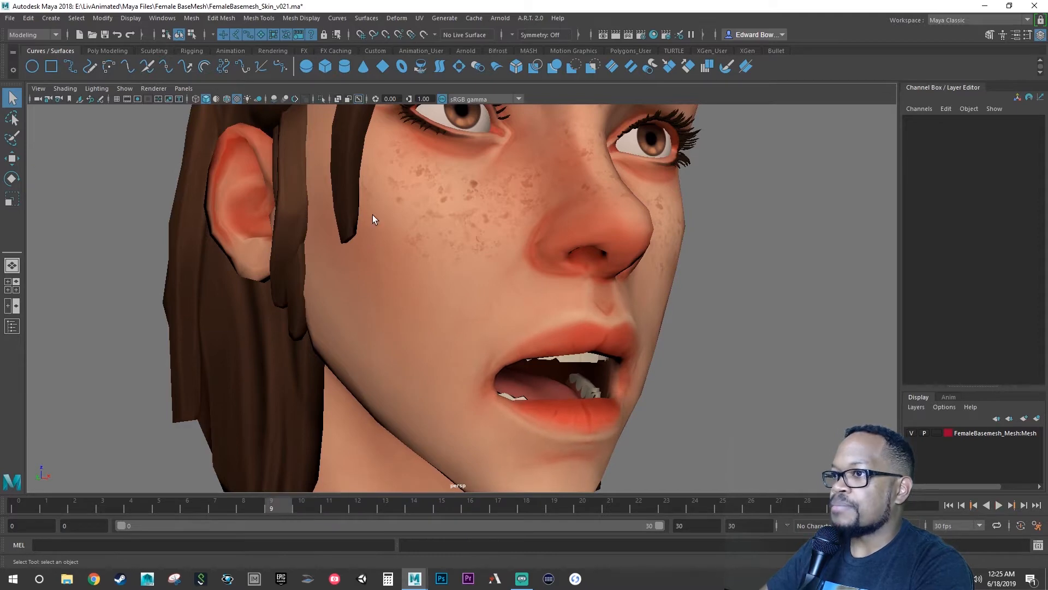
# - Select the female base mesh and open the A.R.T. 2.0 Rig Creator
pyautogui.click(395, 208)
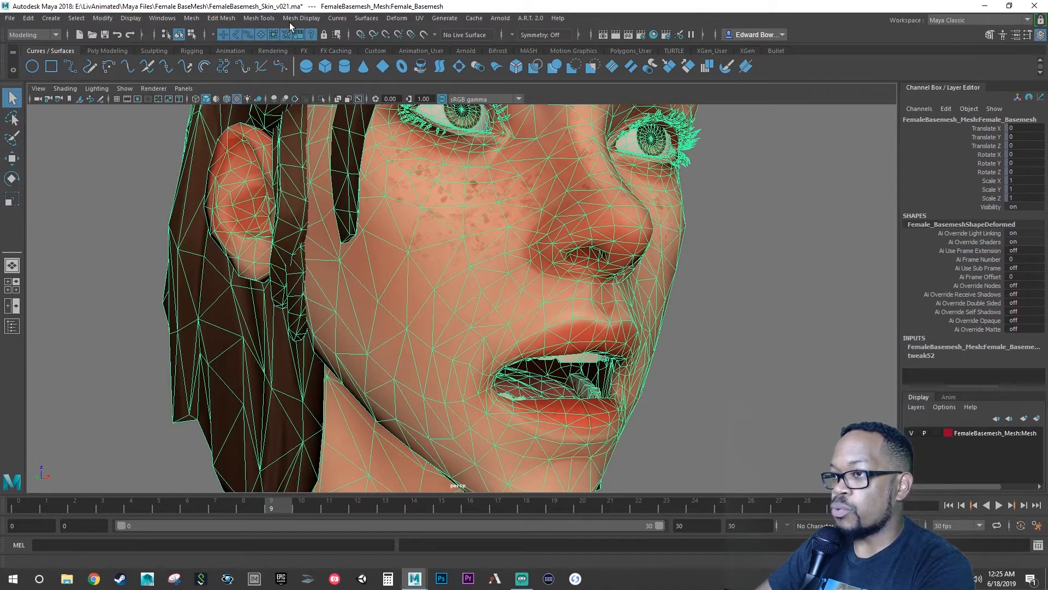
pyautogui.scroll(5, 469, 316)
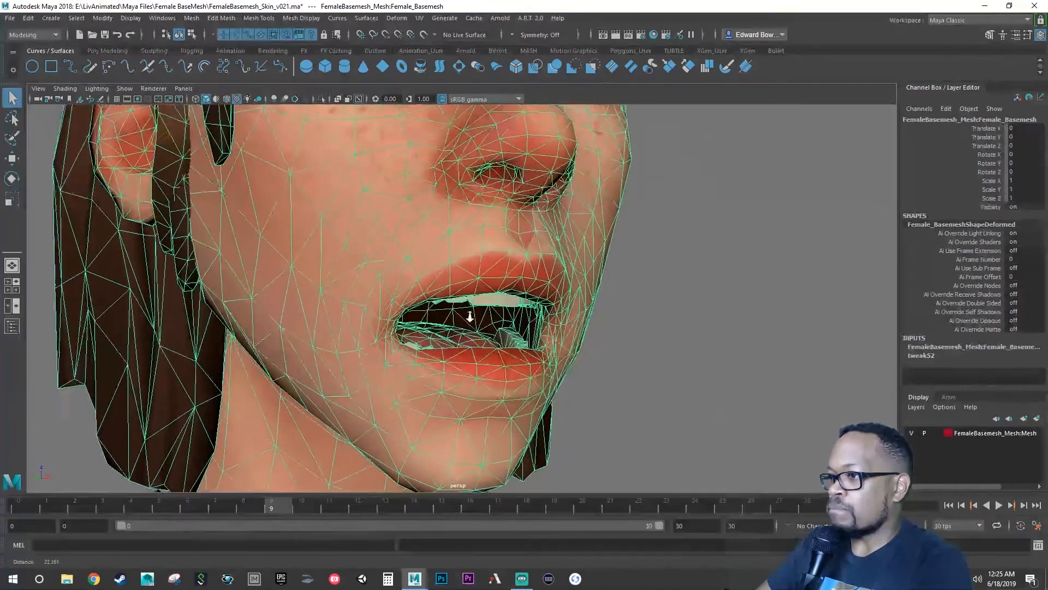
pyautogui.scroll(3, 470, 317)
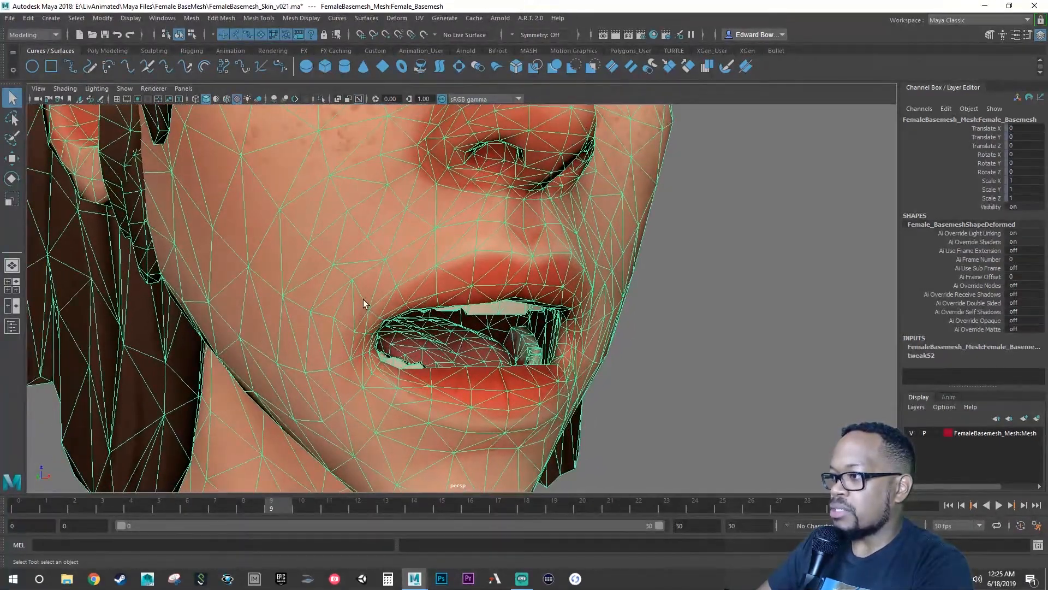
pyautogui.click(523, 18)
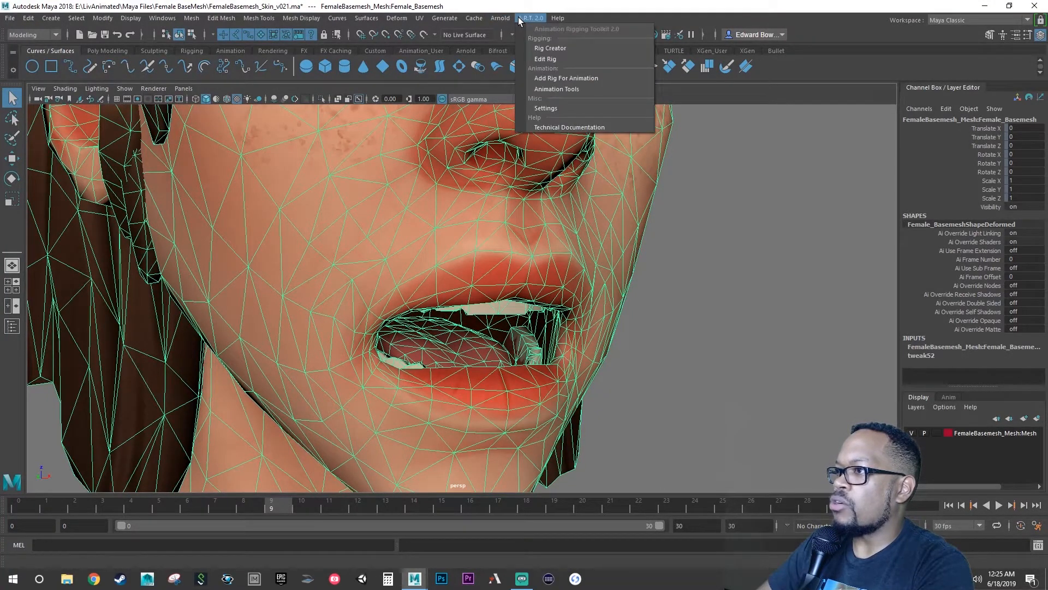
pyautogui.click(560, 49)
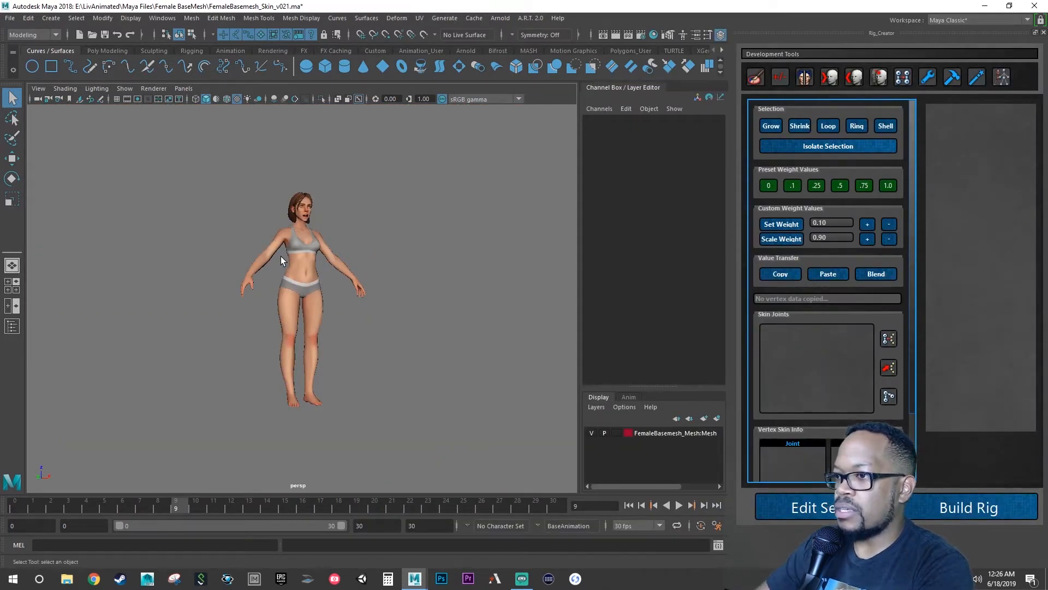
# - Switch the female base mesh to vertex selection mode for work on the open mouth
pyautogui.click(290, 258)
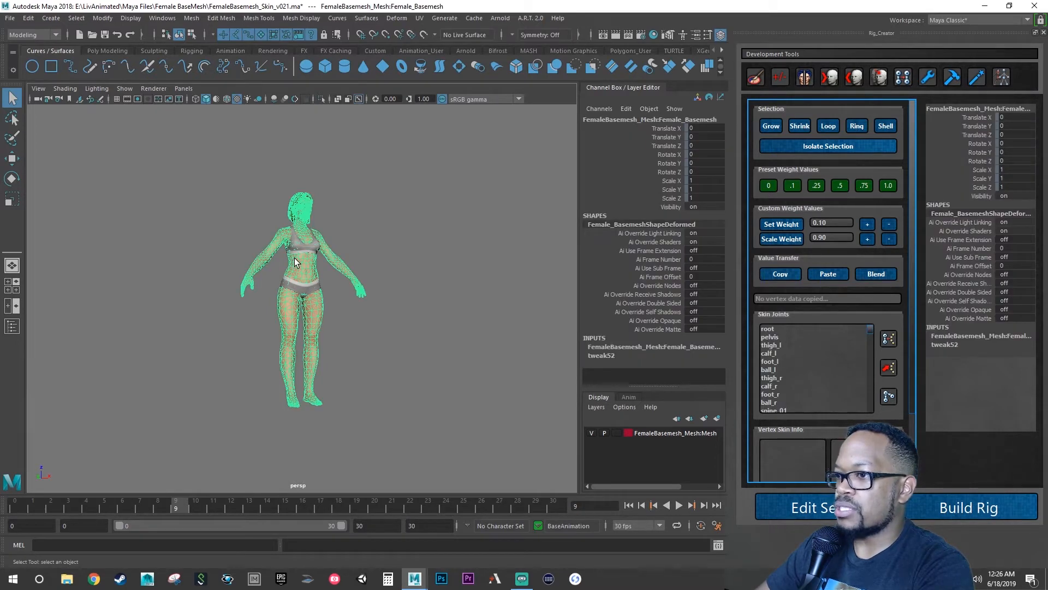
pyautogui.rightClick(294, 258)
pyautogui.click(253, 257)
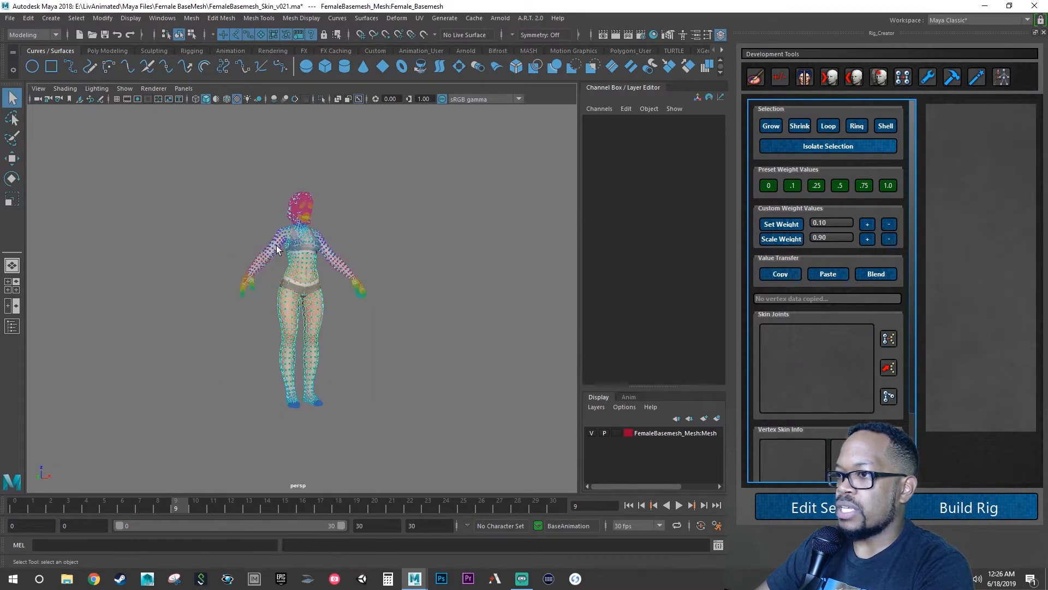
pyautogui.scroll(10, 375, 217)
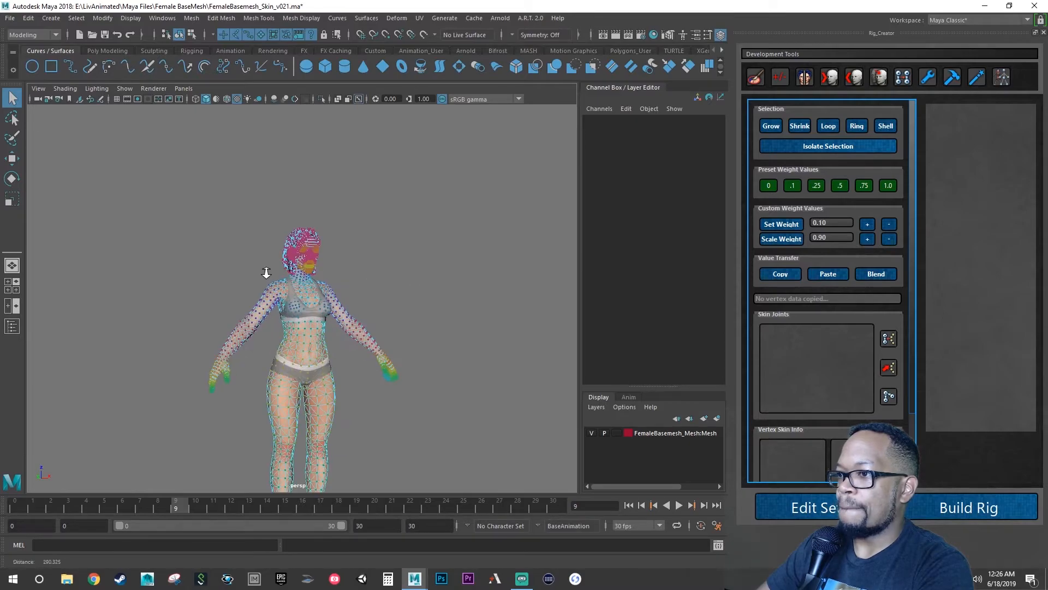
pyautogui.scroll(10, 386, 239)
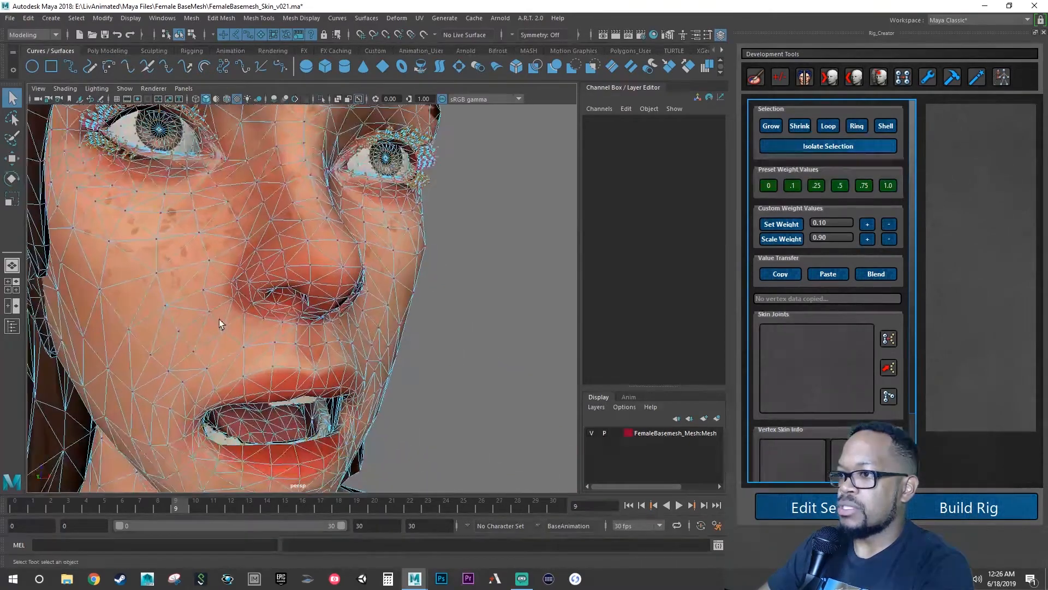
pyautogui.keyDown('alt'); pyautogui.moveTo(343, 230); pyautogui.dragTo(339, 227, button='middle'); pyautogui.keyUp('alt')
pyautogui.keyDown('alt'); pyautogui.moveTo(339, 227); pyautogui.dragTo(320, 293); pyautogui.keyUp('alt')
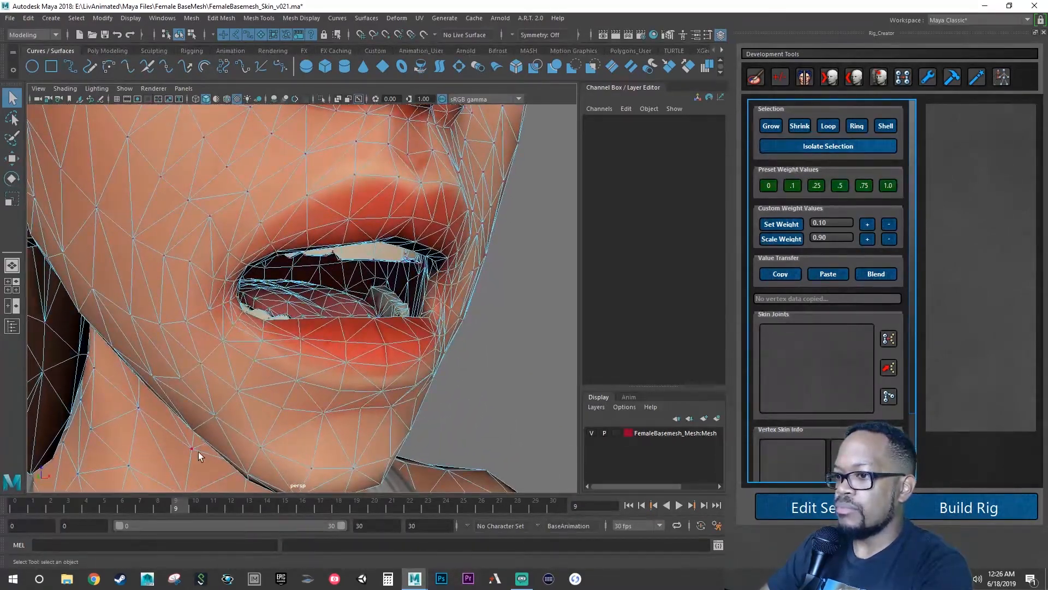
# - Select a vertex below the lower lip at frame 10, then play and scrub the mouth closed to frame 0
pyautogui.click(195, 503)
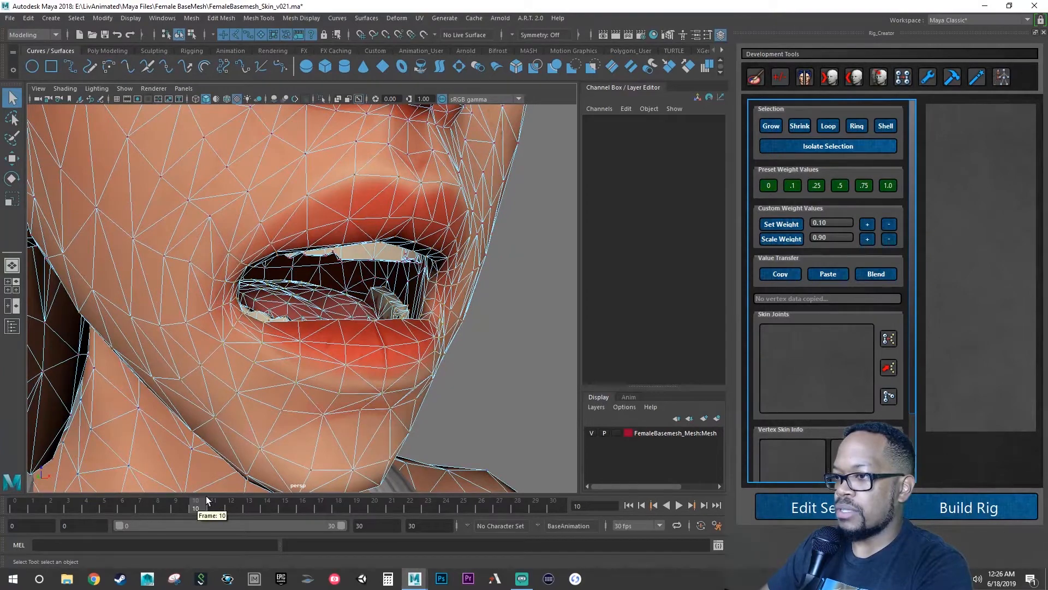
pyautogui.click(300, 357)
pyautogui.keyDown('alt'); pyautogui.moveTo(323, 346); pyautogui.dragTo(350, 360); pyautogui.keyUp('alt')
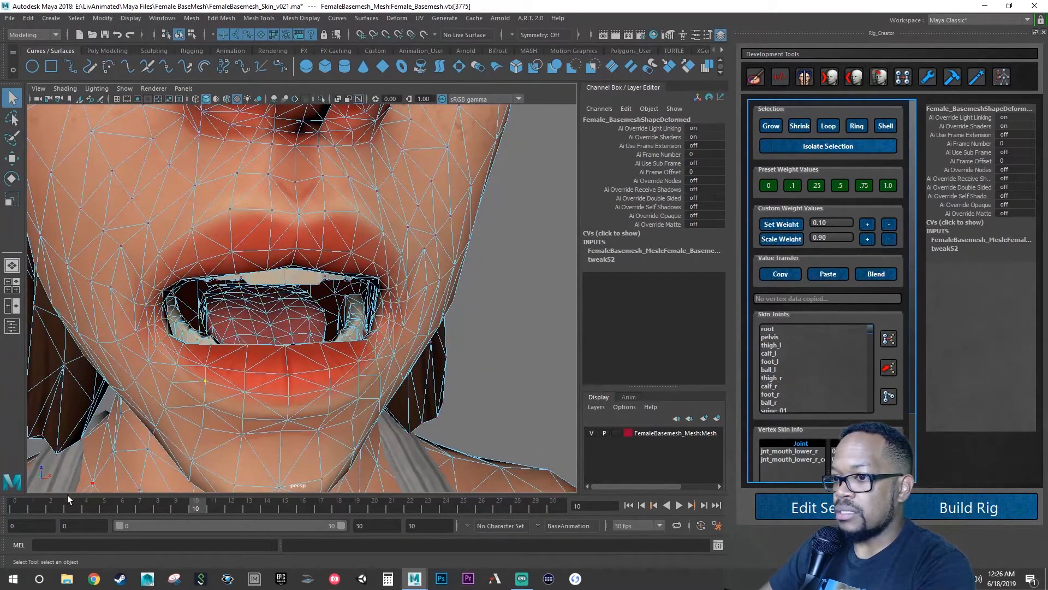
pyautogui.hotkey('alt', 'v')
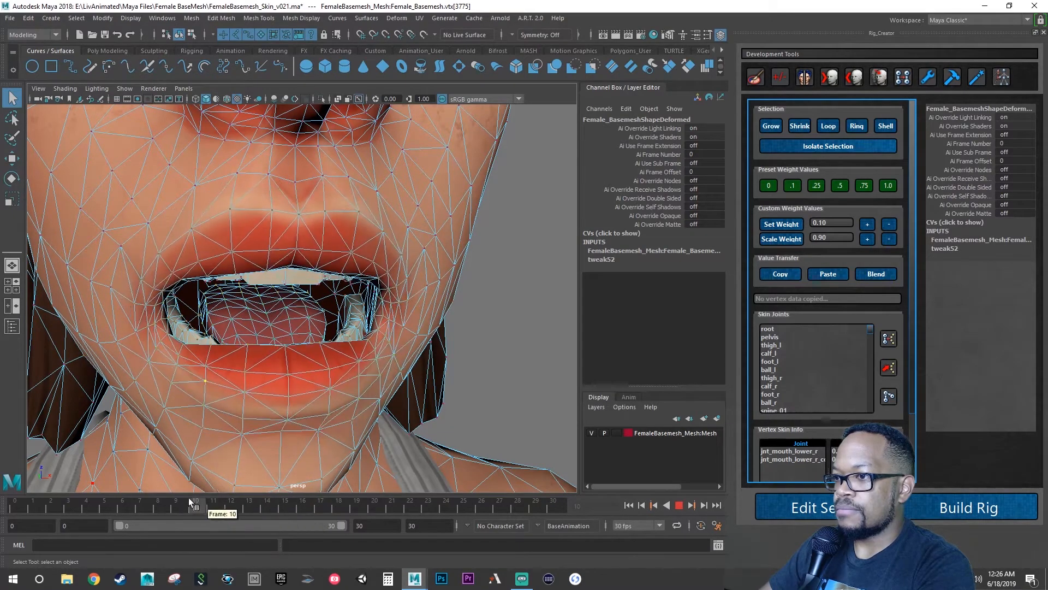
pyautogui.moveTo(145, 496); pyautogui.dragTo(19, 481)
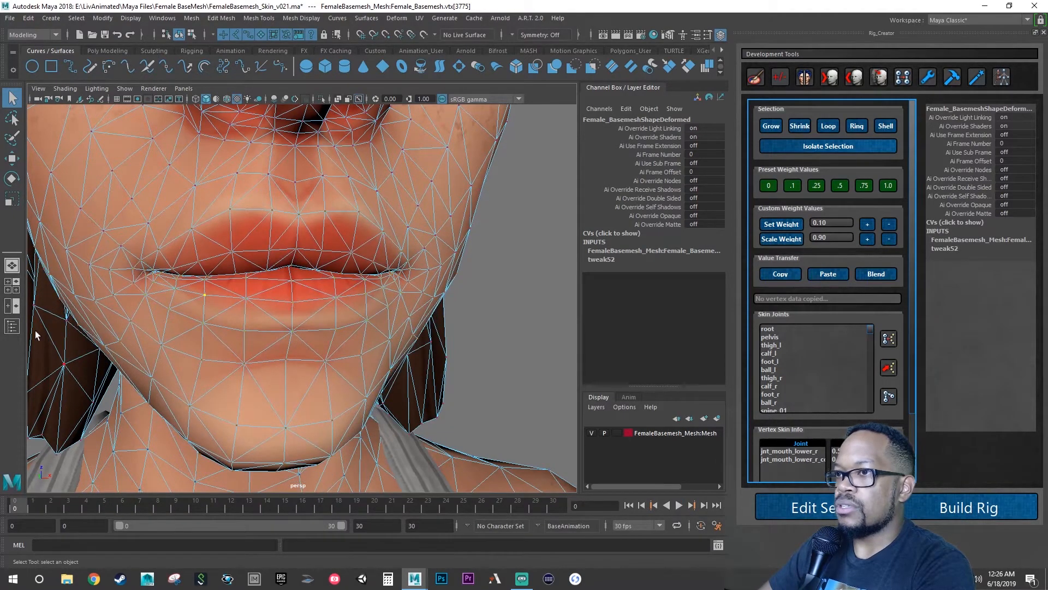
# - Turn on the display of joints in the perspective viewport
pyautogui.click(91, 131)
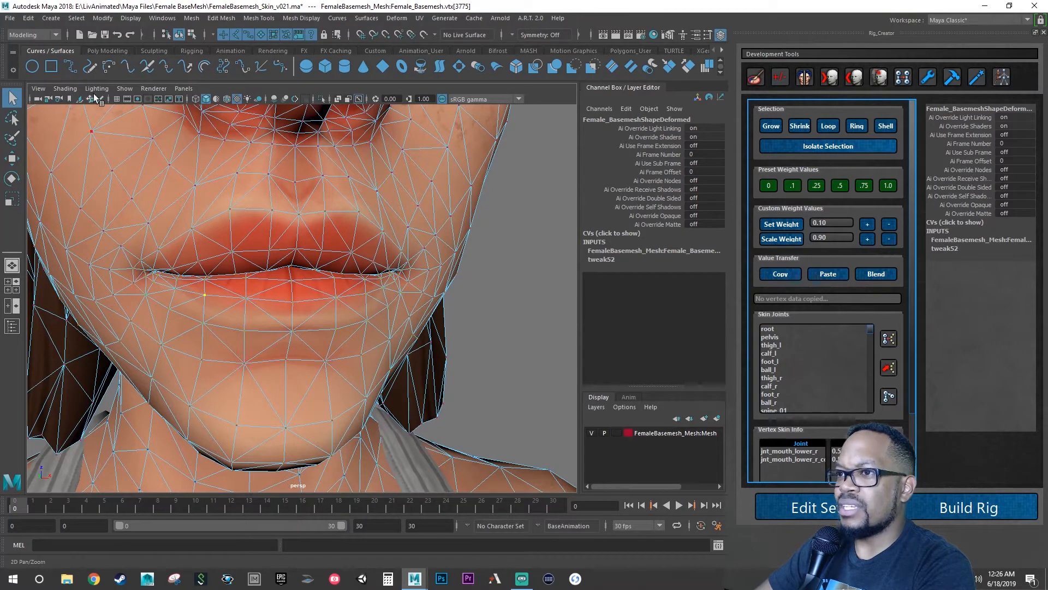
pyautogui.click(125, 88)
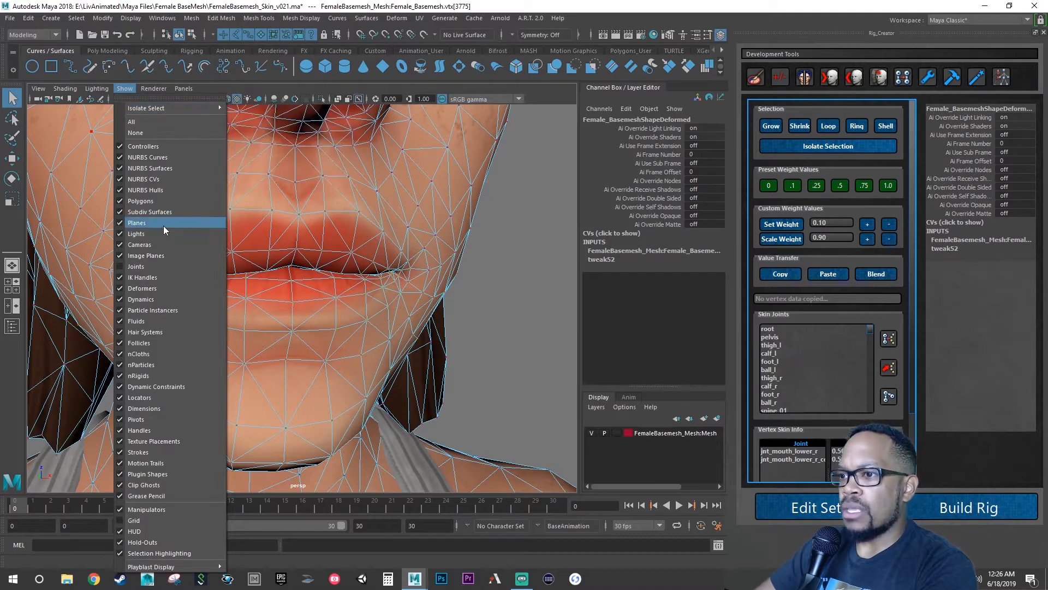
pyautogui.click(139, 266)
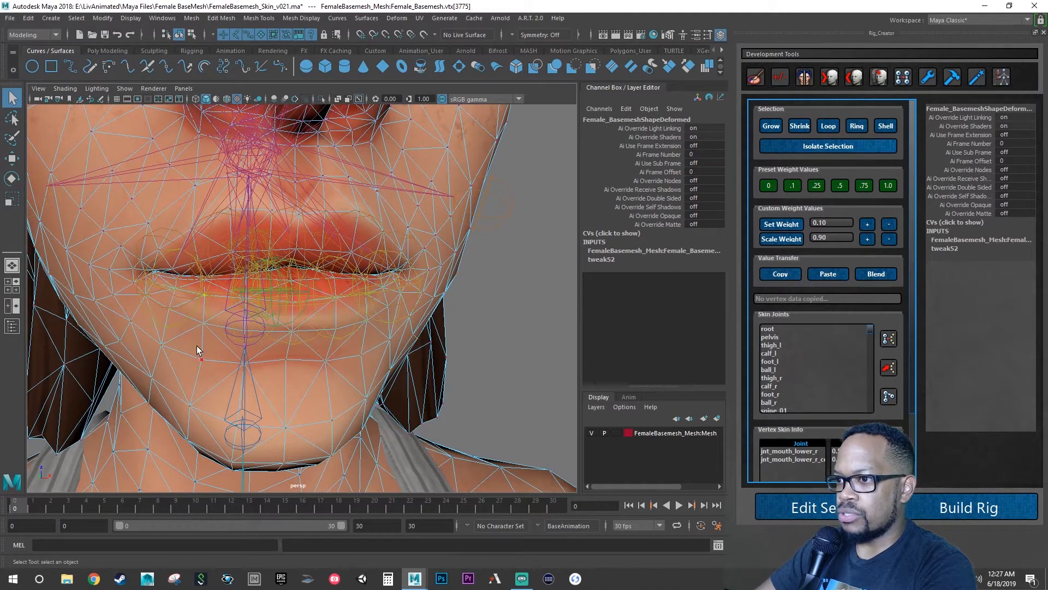
# - Return the mesh to object mode and select jnt_mouth_lower_r_corner and jnt_mouth_lower_r, undoing the accidental mesh selection
pyautogui.moveTo(197, 345); pyautogui.dragTo(234, 252, button='right')
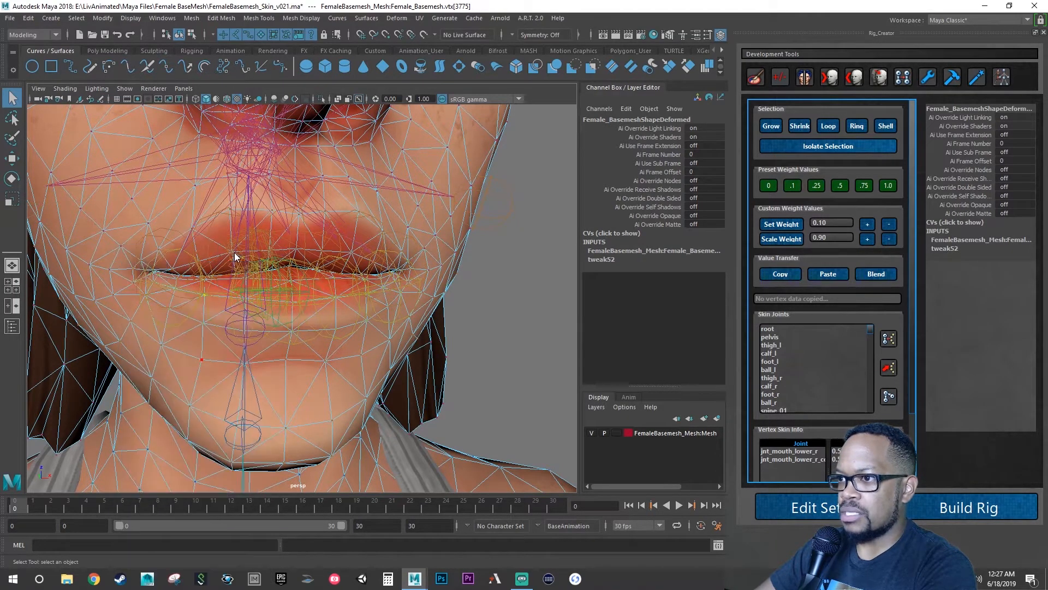
pyautogui.click(194, 312)
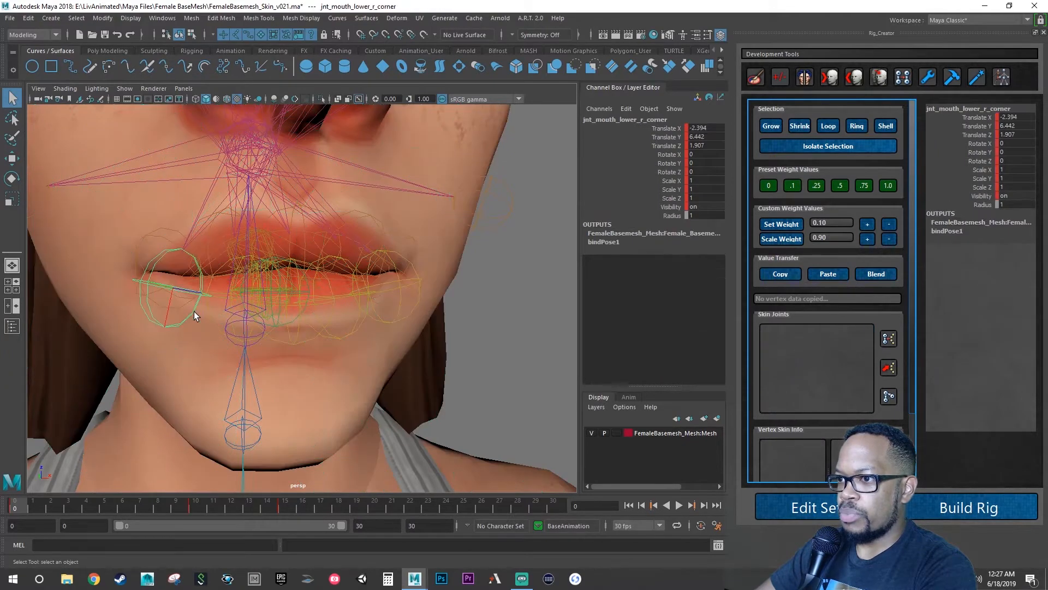
pyautogui.keyDown('alt'); pyautogui.moveTo(168, 320); pyautogui.dragTo(198, 328); pyautogui.keyUp('alt')
pyautogui.click(217, 357)
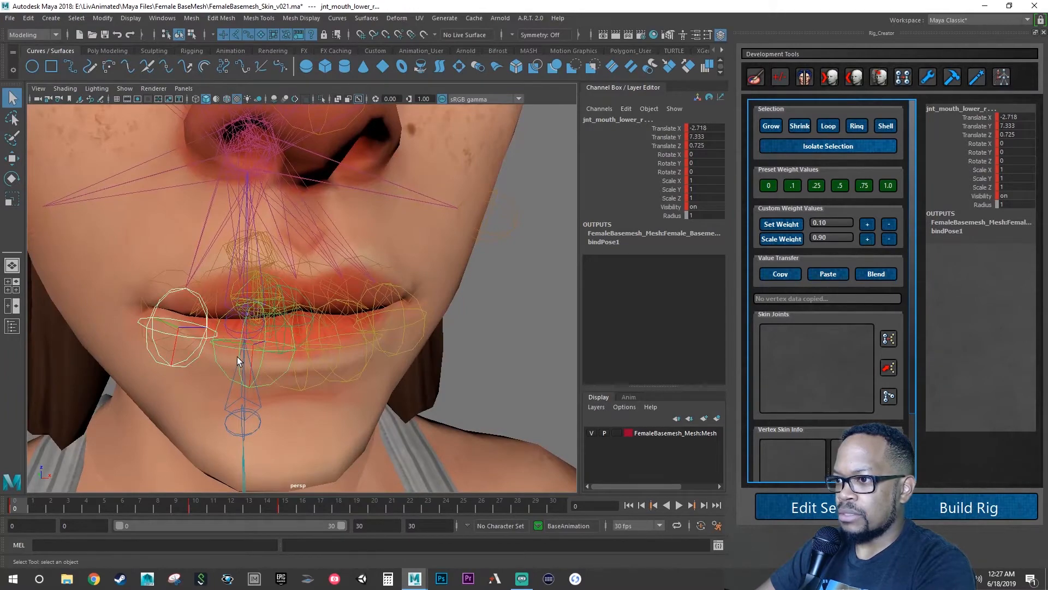
pyautogui.keyDown('alt'); pyautogui.moveTo(237, 356); pyautogui.dragTo(215, 406); pyautogui.keyUp('alt')
pyautogui.click(215, 408)
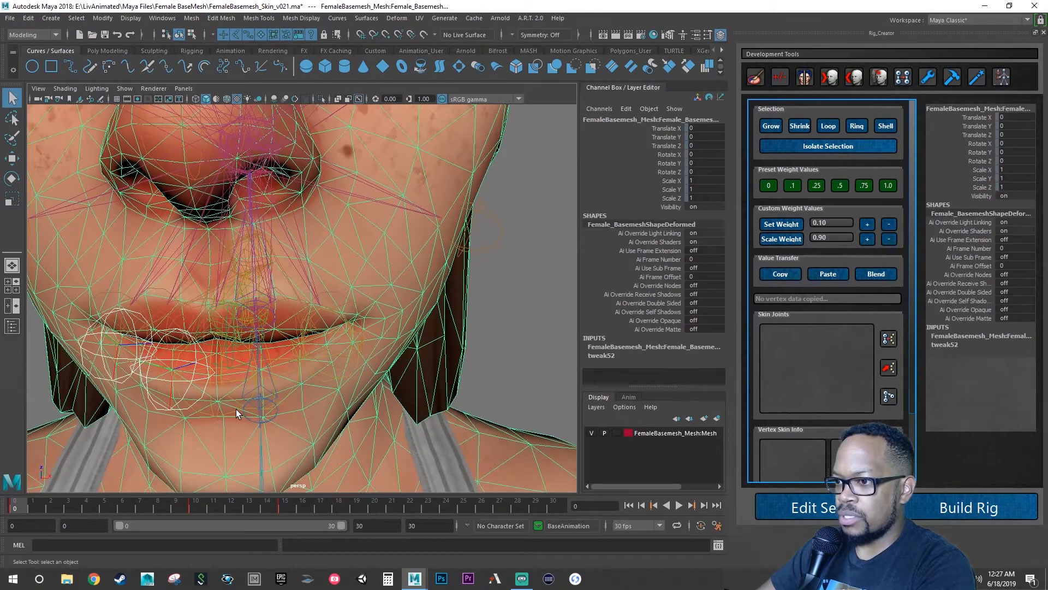
pyautogui.hotkey('ctrl', 'z')
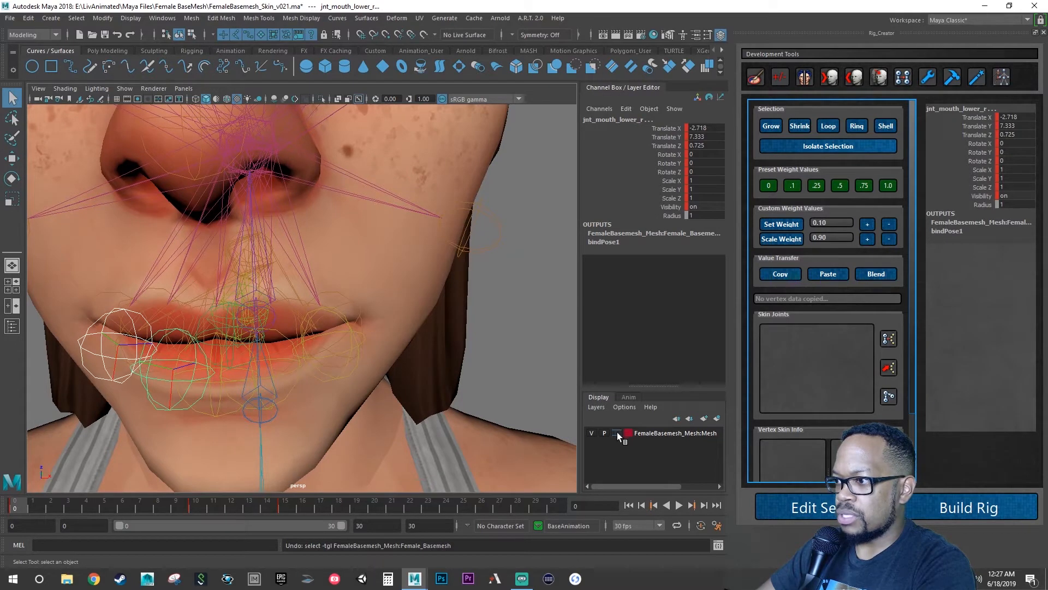
# - Reveal the selected joints in the Outliner's root hierarchy and add jnt_mouth_lower_l_corner, jnt_mouth_lower_l and jnt_mouth_lower_c to the selection
pyautogui.click(12, 325)
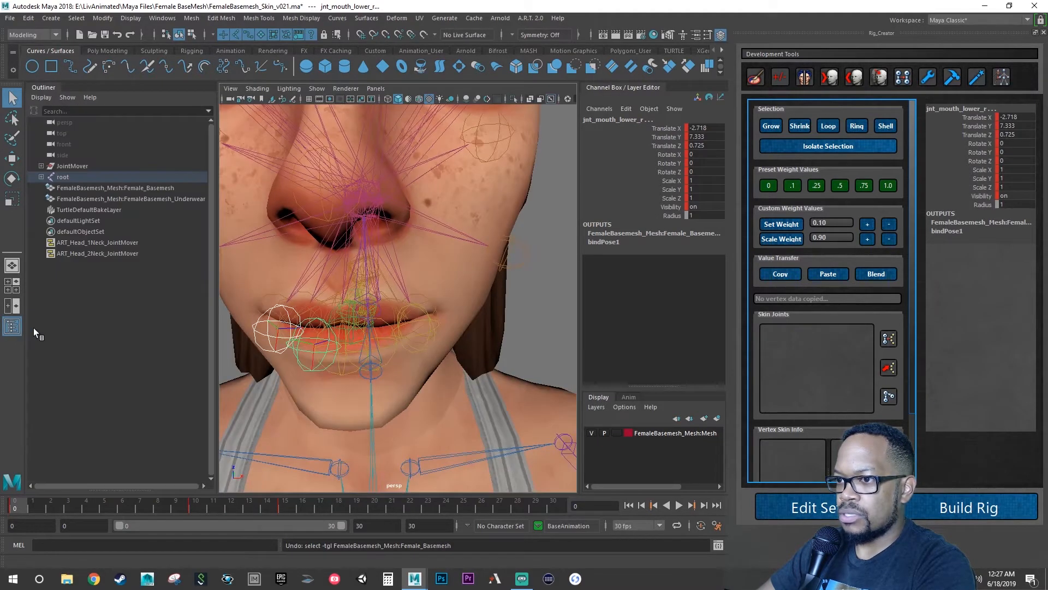
pyautogui.keyDown('shift'); pyautogui.click(41, 177); pyautogui.keyUp('shift')
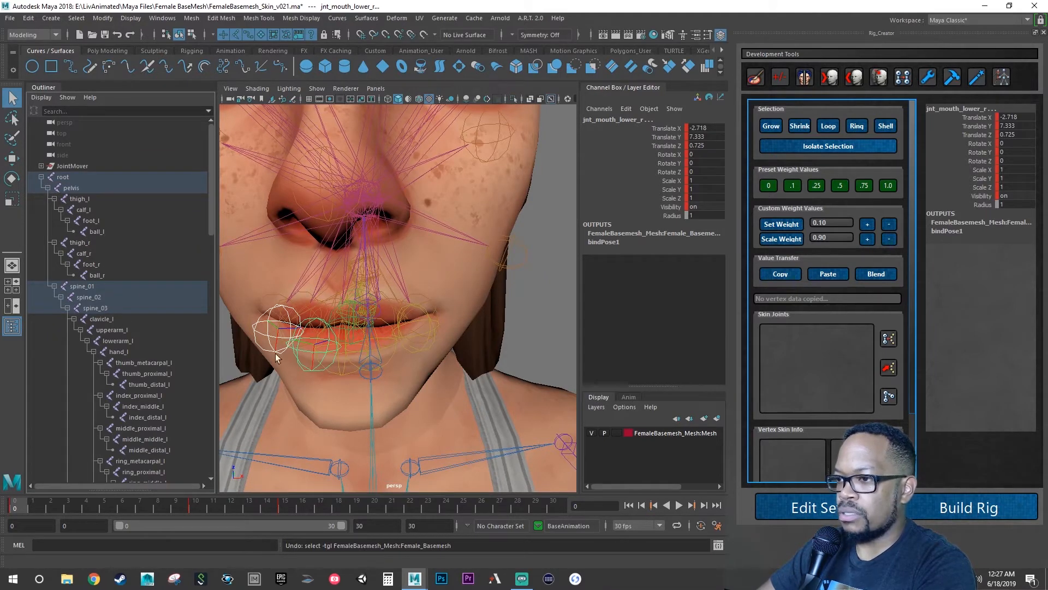
pyautogui.rightClick(162, 271)
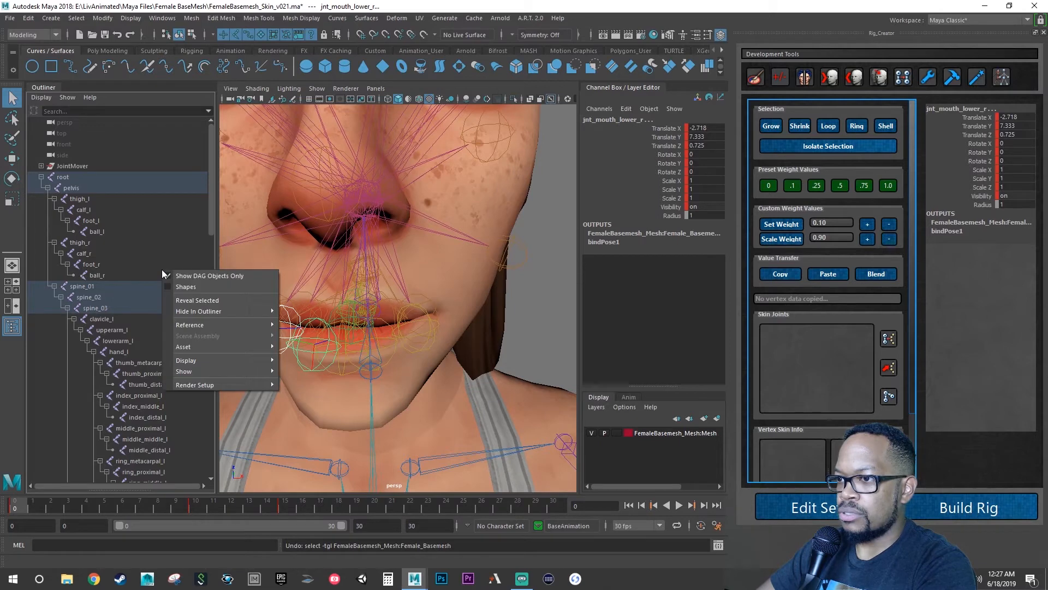
pyautogui.click(194, 300)
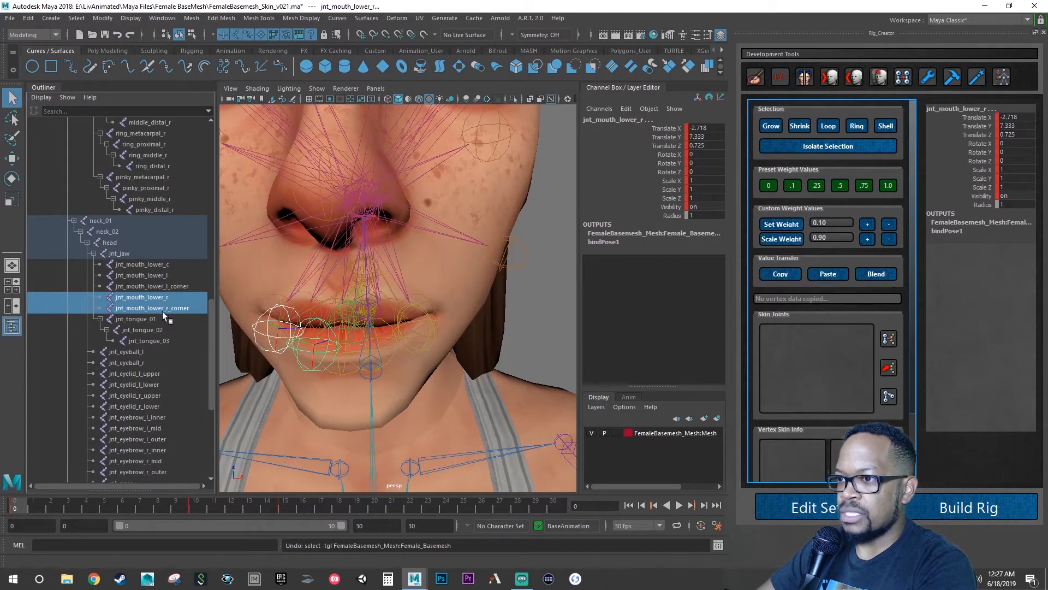
pyautogui.keyDown('ctrl'); pyautogui.click(158, 286); pyautogui.keyUp('ctrl')
pyautogui.keyDown('ctrl'); pyautogui.click(159, 275); pyautogui.keyUp('ctrl')
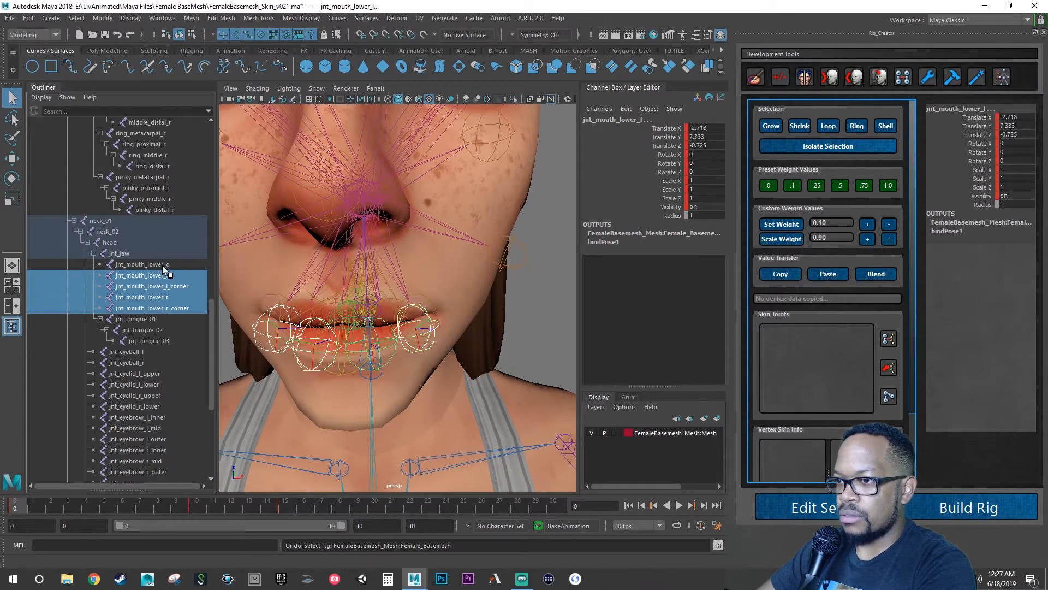
pyautogui.keyDown('ctrl'); pyautogui.click(162, 264); pyautogui.keyUp('ctrl')
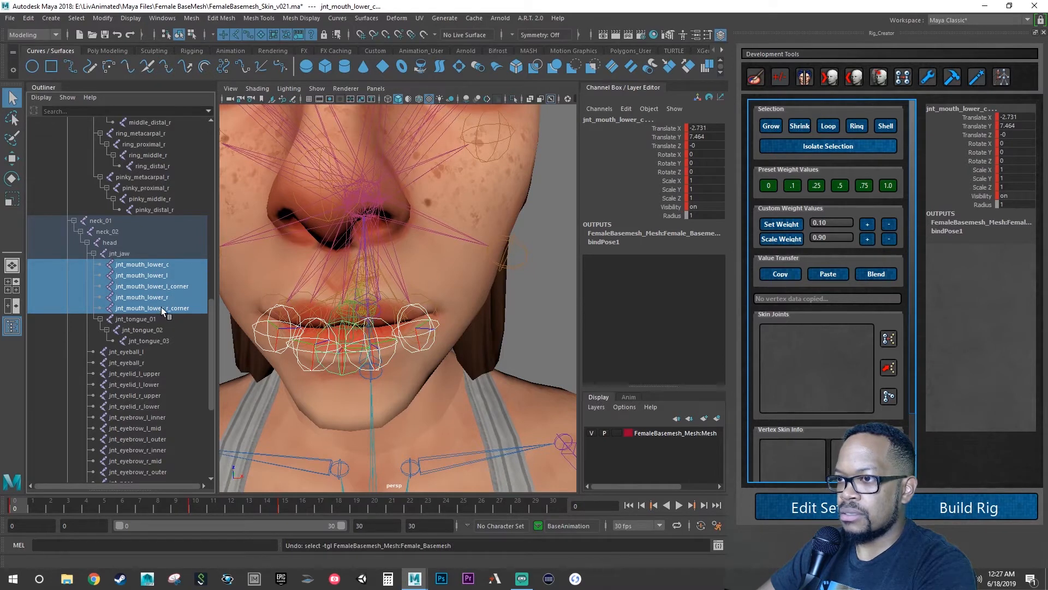
# - Add the jnt_mouth_upper joints c, l, r, l_corner and r_corner to the selection of lower mouth joints
pyautogui.scroll(-4, 155, 278)
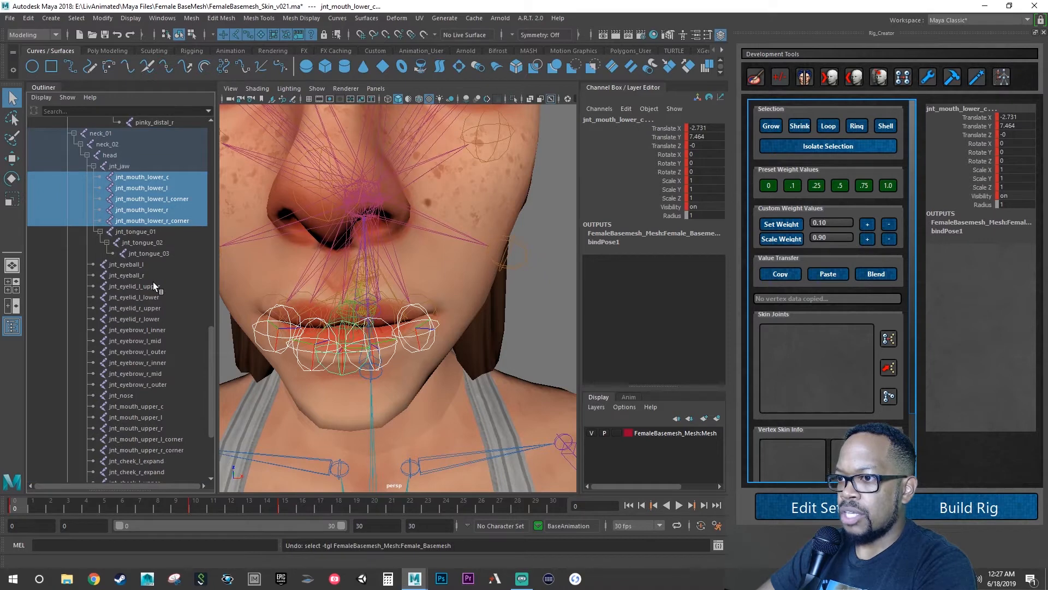
pyautogui.scroll(-4, 153, 281)
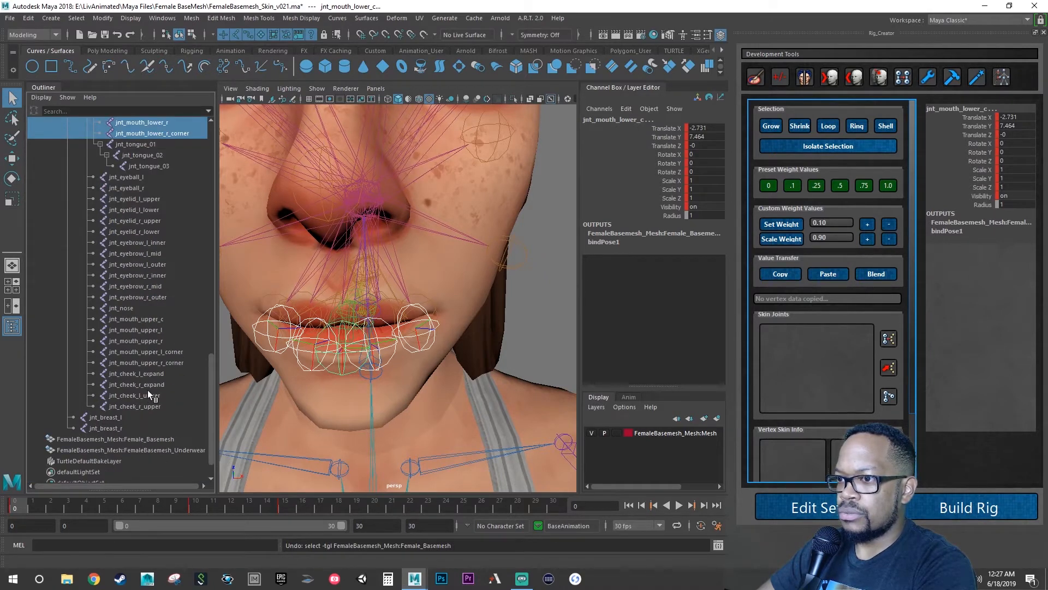
pyautogui.keyDown('ctrl'); pyautogui.moveTo(148, 336); pyautogui.dragTo(159, 320); pyautogui.keyUp('ctrl')
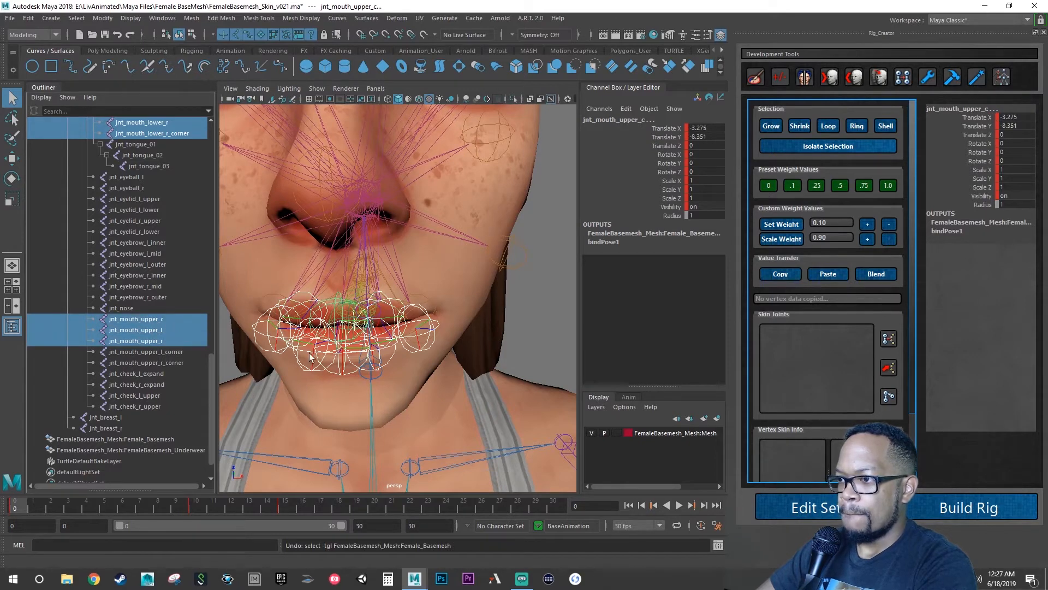
pyautogui.keyDown('alt'); pyautogui.moveTo(378, 314); pyautogui.dragTo(381, 316); pyautogui.keyUp('alt')
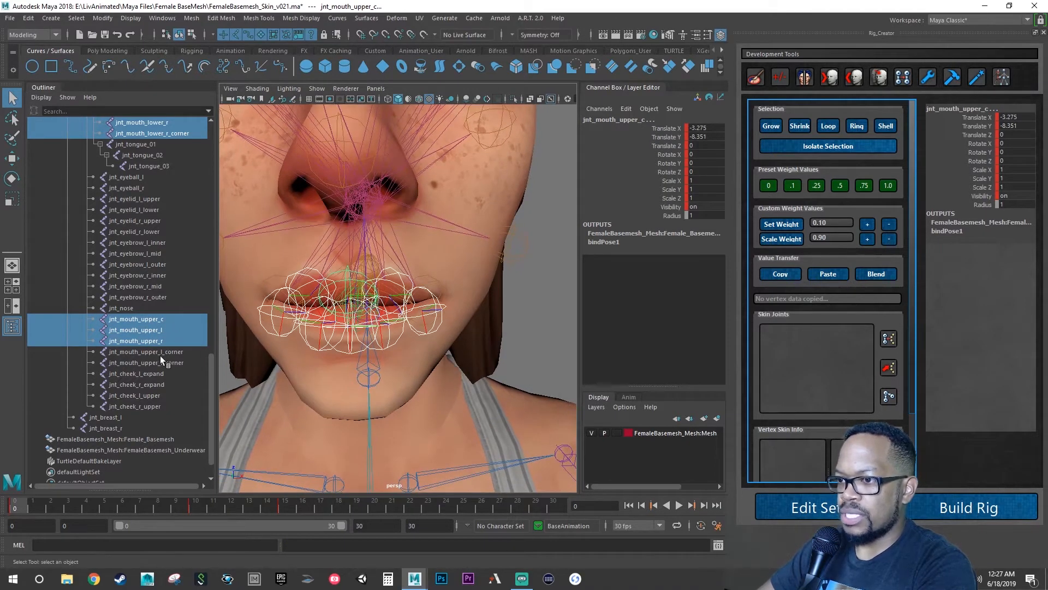
pyautogui.keyDown('ctrl'); pyautogui.moveTo(160, 359); pyautogui.dragTo(175, 351); pyautogui.keyUp('ctrl')
pyautogui.keyDown('alt'); pyautogui.moveTo(351, 351); pyautogui.dragTo(374, 342); pyautogui.keyUp('alt')
# - Delete the selected mouth joints' keys at frame 15
pyautogui.click(282, 506)
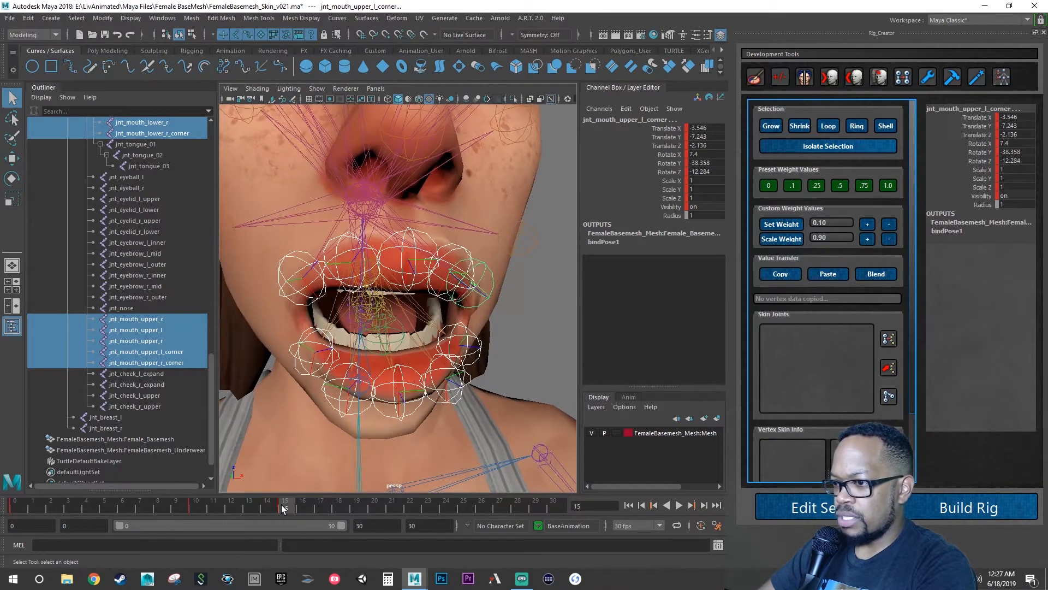
pyautogui.rightClick(282, 506)
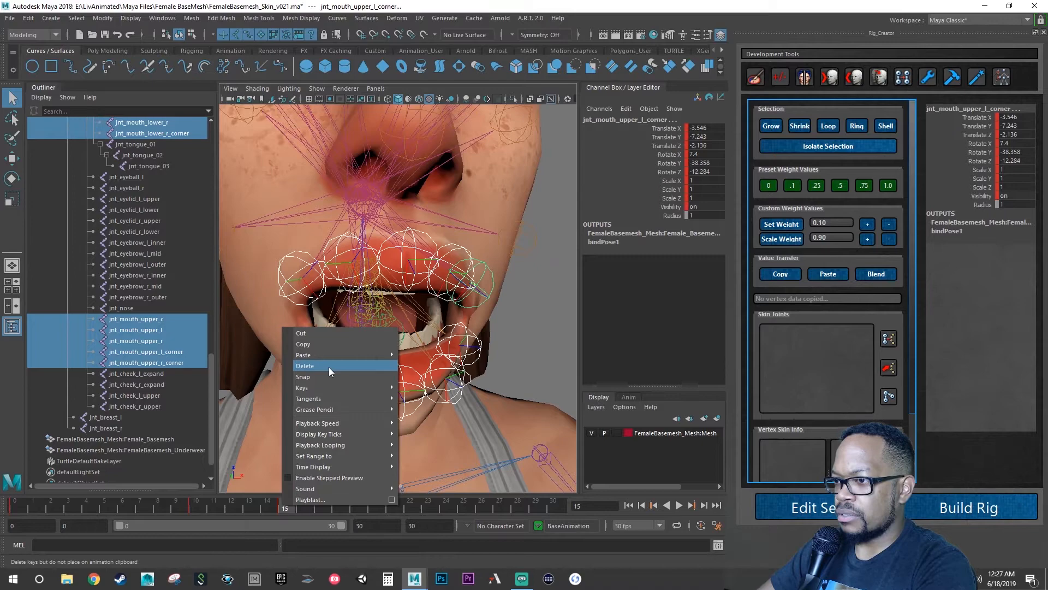
pyautogui.click(329, 366)
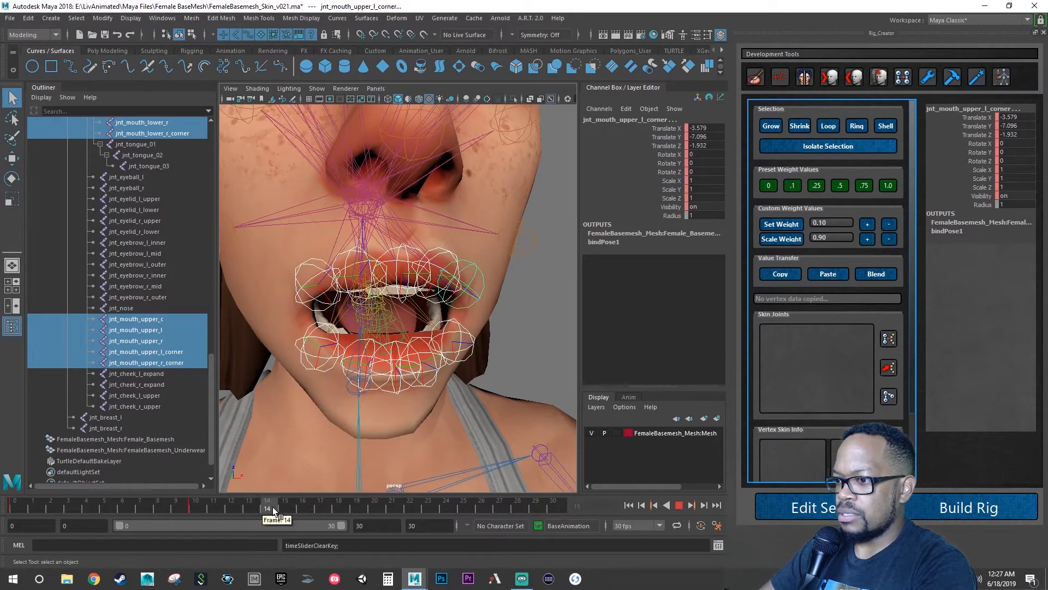
# - Set a fresh key on all selected mouth joints at frame 15, then clear the selection
pyautogui.keyDown('alt'); pyautogui.moveTo(384, 402); pyautogui.dragTo(389, 368); pyautogui.keyUp('alt')
pyautogui.keyDown('alt'); pyautogui.moveTo(389, 368); pyautogui.dragTo(407, 367, button='right'); pyautogui.keyUp('alt')
pyautogui.keyDown('alt'); pyautogui.moveTo(406, 367); pyautogui.dragTo(448, 373); pyautogui.keyUp('alt')
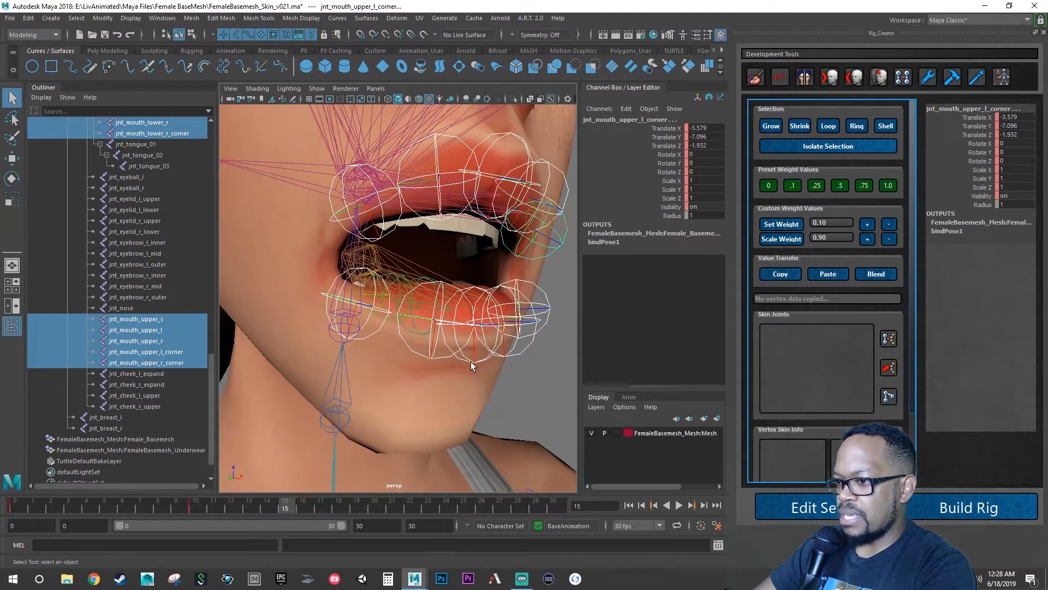
pyautogui.press('s')
pyautogui.click(508, 371)
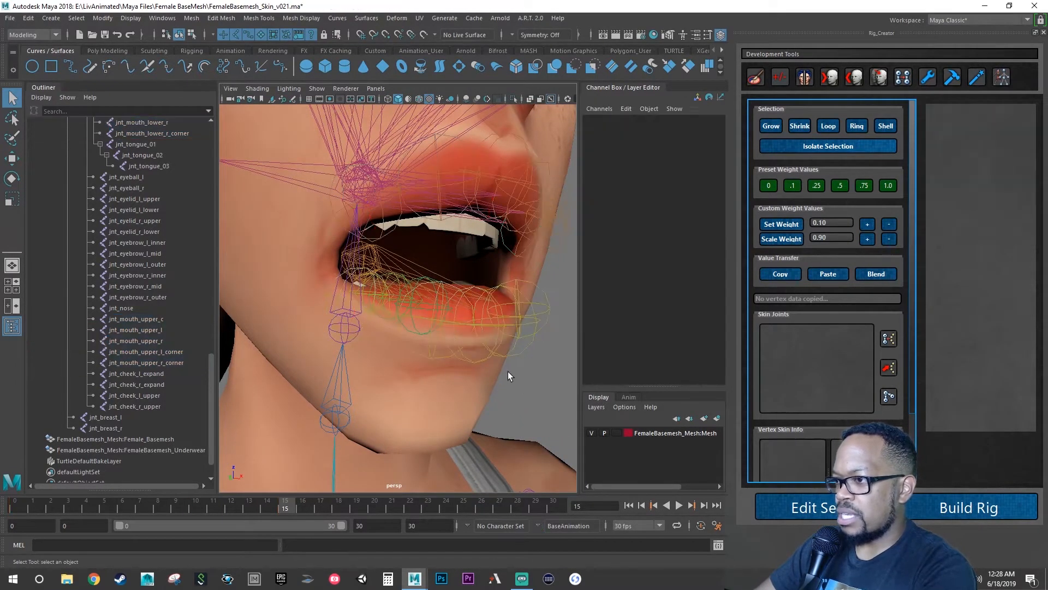
# - Move the center lower-lip joint jnt_mouth_lower_c to about X -2.362, Y 7.821 at frame 15
pyautogui.click(477, 358)
pyautogui.press('w')
pyautogui.moveTo(452, 362)
pyautogui.keyDown('alt'); pyautogui.mouseDown()
pyautogui.moveTo(483, 358)
pyautogui.moveTo(452, 349)
pyautogui.moveTo(473, 349)
pyautogui.moveTo(458, 350)
pyautogui.moveTo(499, 383)
pyautogui.moveTo(452, 376)
pyautogui.mouseUp(); pyautogui.keyUp('alt')
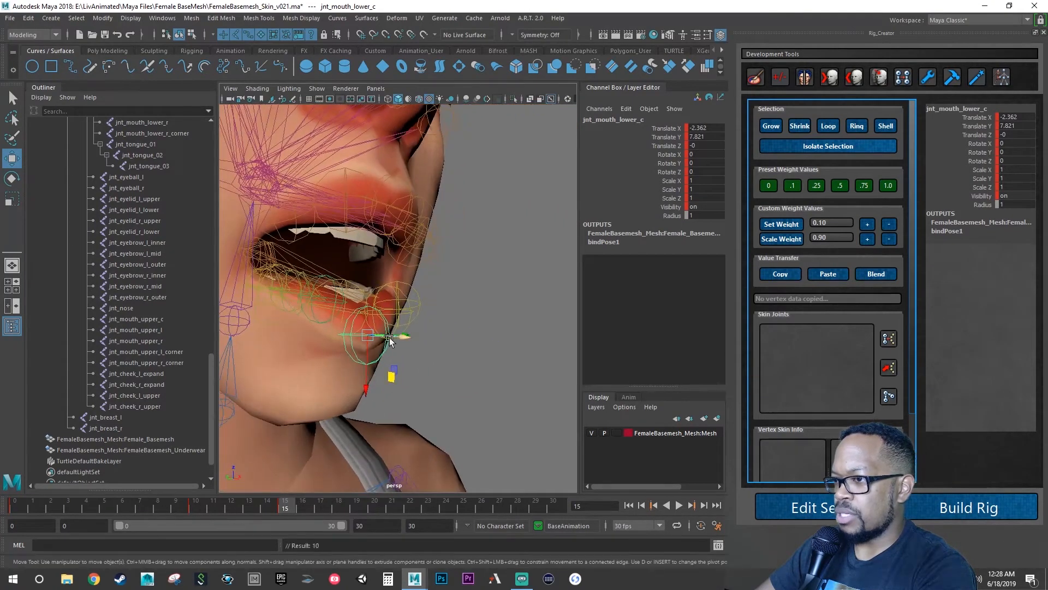
# - Try to move jnt_mouth_lower_l and jnt_mouth_lower_r together, undo the move, and check the Move tool's settings
pyautogui.click(358, 288)
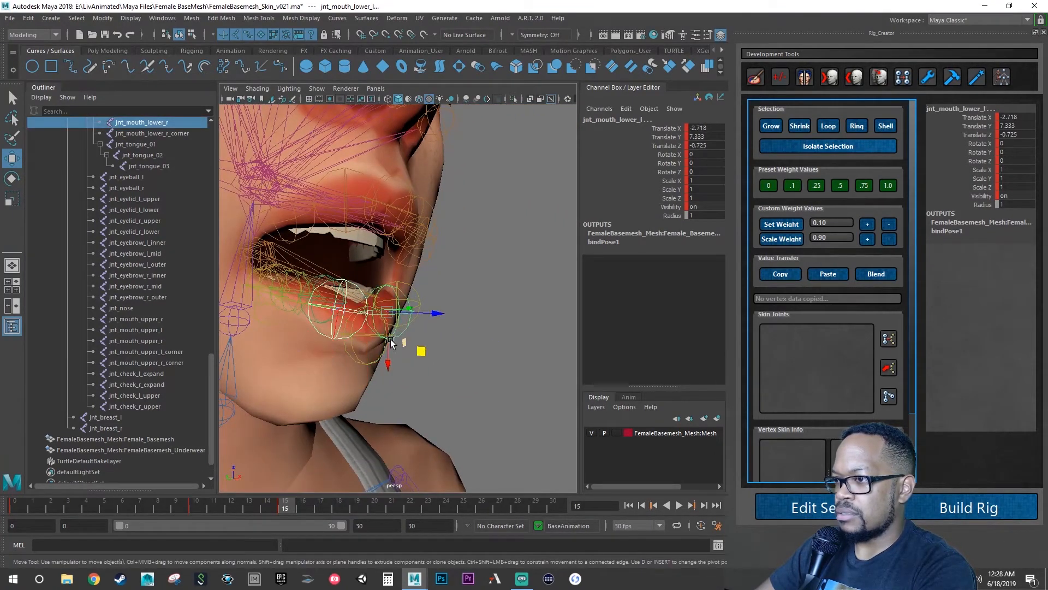
pyautogui.keyDown('alt'); pyautogui.moveTo(404, 334); pyautogui.dragTo(503, 365); pyautogui.keyUp('alt')
pyautogui.moveTo(515, 361); pyautogui.dragTo(506, 385, button='middle')
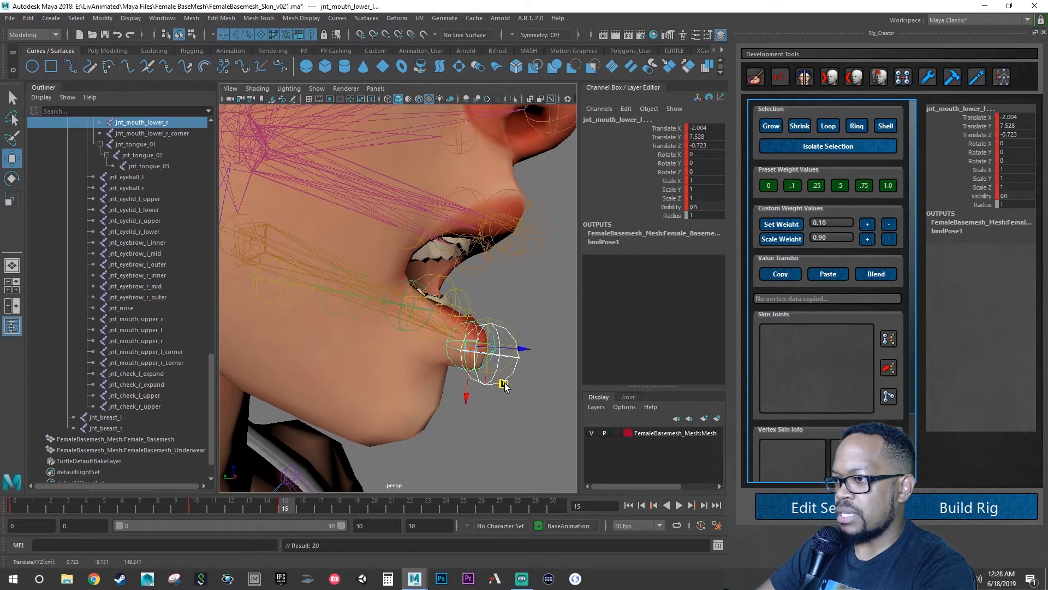
pyautogui.keyDown('alt'); pyautogui.moveTo(506, 382); pyautogui.dragTo(407, 414); pyautogui.keyUp('alt')
pyautogui.hotkey('ctrl', 'z')
pyautogui.hotkey('ctrl', 'z')
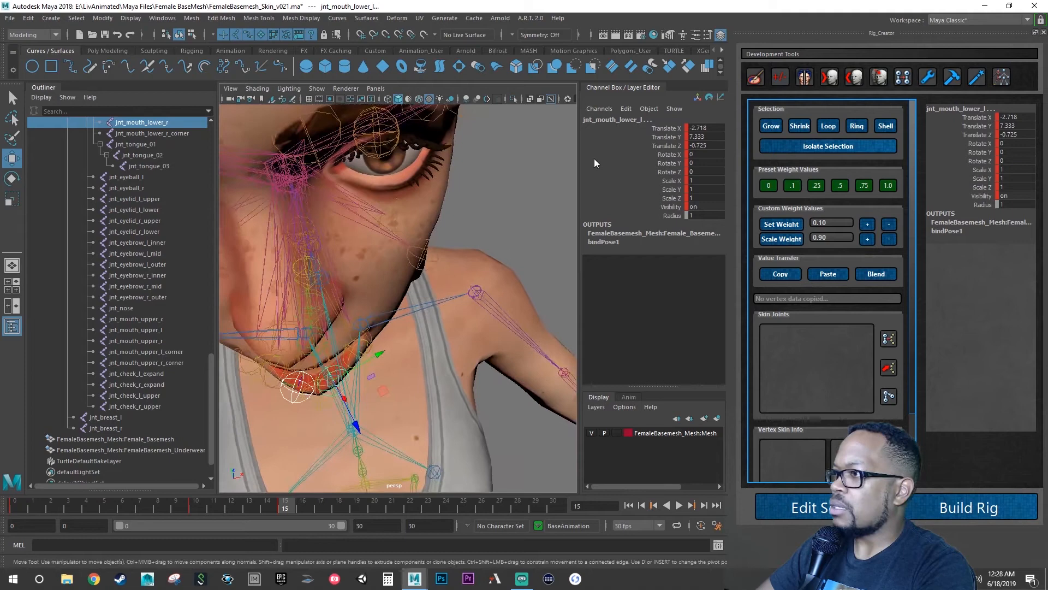
pyautogui.click(708, 35)
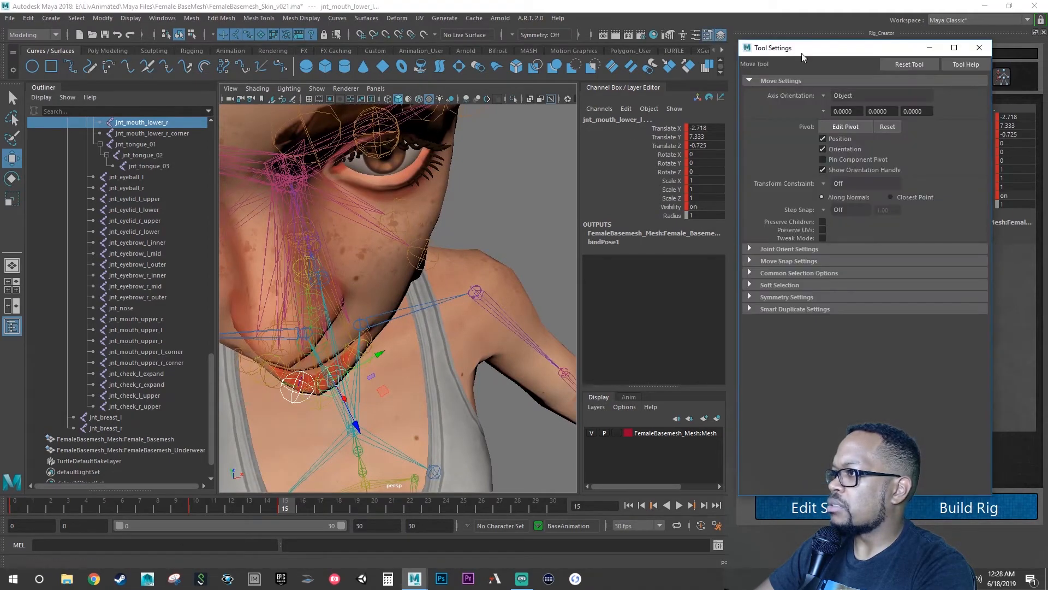
pyautogui.click(978, 48)
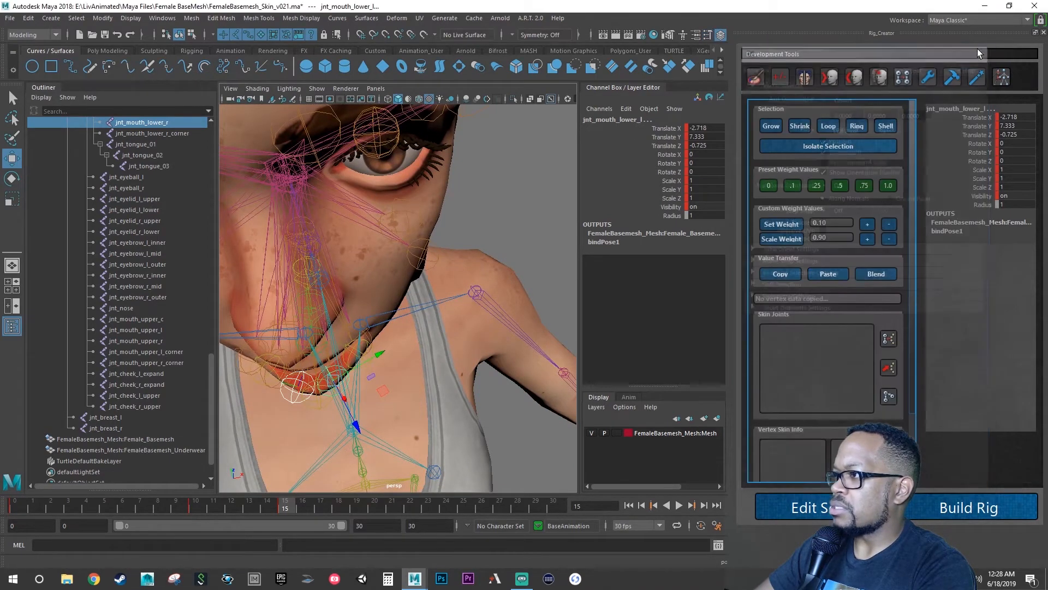
# - Select jnt_mouth_lower_r alone and move it to about X -2.151, Y 7.439, Z 0.71
pyautogui.keyDown('alt'); pyautogui.moveTo(529, 332); pyautogui.dragTo(316, 404); pyautogui.keyUp('alt')
pyautogui.hotkey('ctrl', 'z')
pyautogui.click(467, 348)
pyautogui.click(417, 363)
pyautogui.press('s')
pyautogui.click(340, 409)
pyautogui.moveTo(309, 358); pyautogui.dragTo(293, 333)
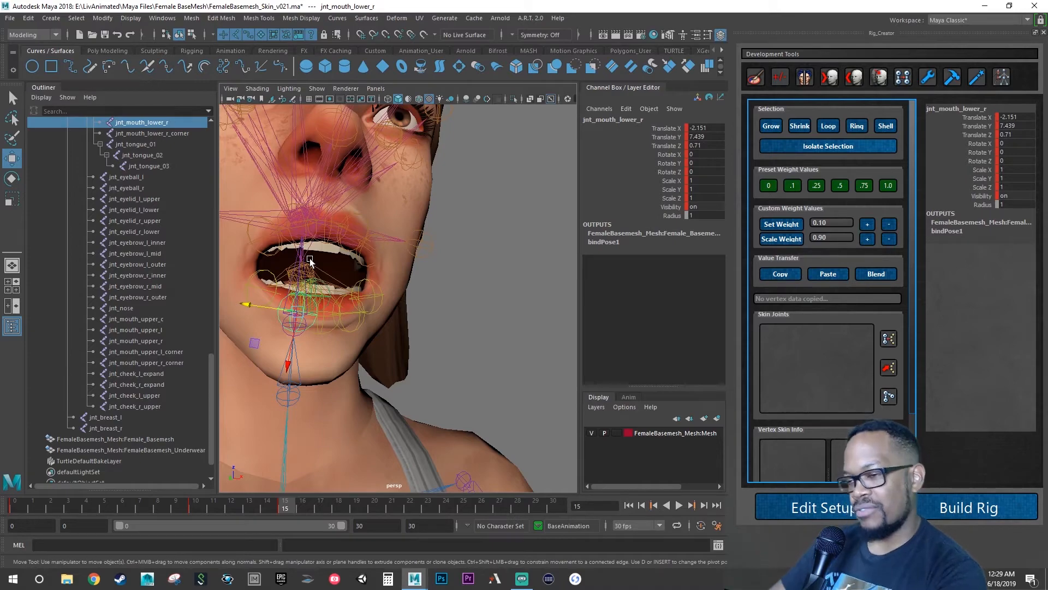
# - Reposition jnt_mouth_lower_r to about X -2.328, Y 7.09, Z 1.118 and key it at frame 15
pyautogui.keyDown('alt'); pyautogui.moveTo(343, 322); pyautogui.dragTo(283, 397); pyautogui.keyUp('alt')
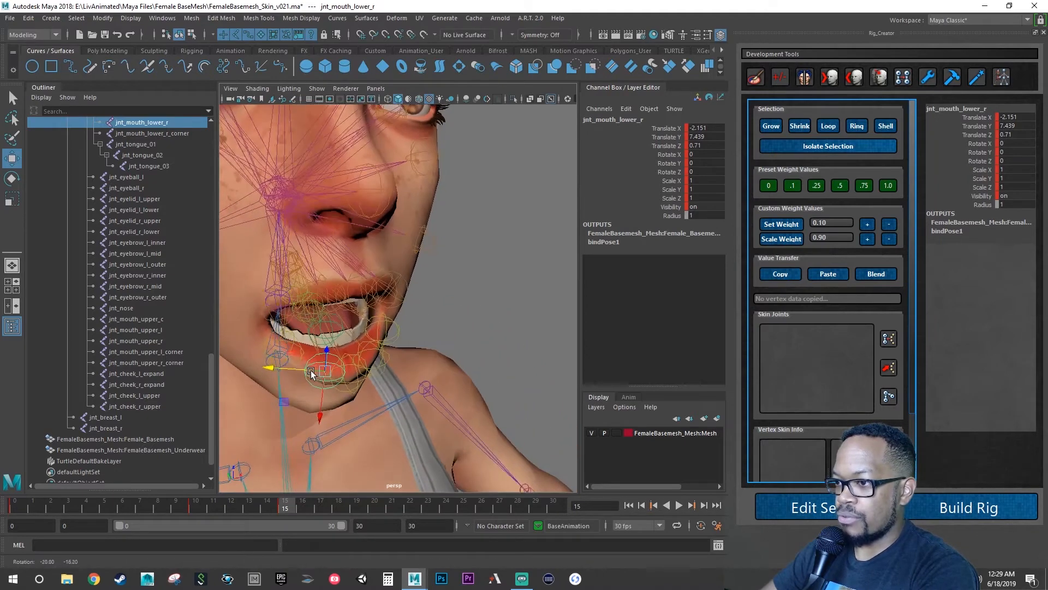
pyautogui.moveTo(283, 398)
pyautogui.mouseDown(button='middle')
pyautogui.moveTo(263, 395)
pyautogui.moveTo(266, 384)
pyautogui.moveTo(284, 398)
pyautogui.mouseUp(button='middle')
pyautogui.moveTo(284, 396); pyautogui.dragTo(271, 395)
pyautogui.keyDown('alt'); pyautogui.moveTo(272, 395); pyautogui.dragTo(304, 357); pyautogui.keyUp('alt')
pyautogui.press('s')
pyautogui.press('s')
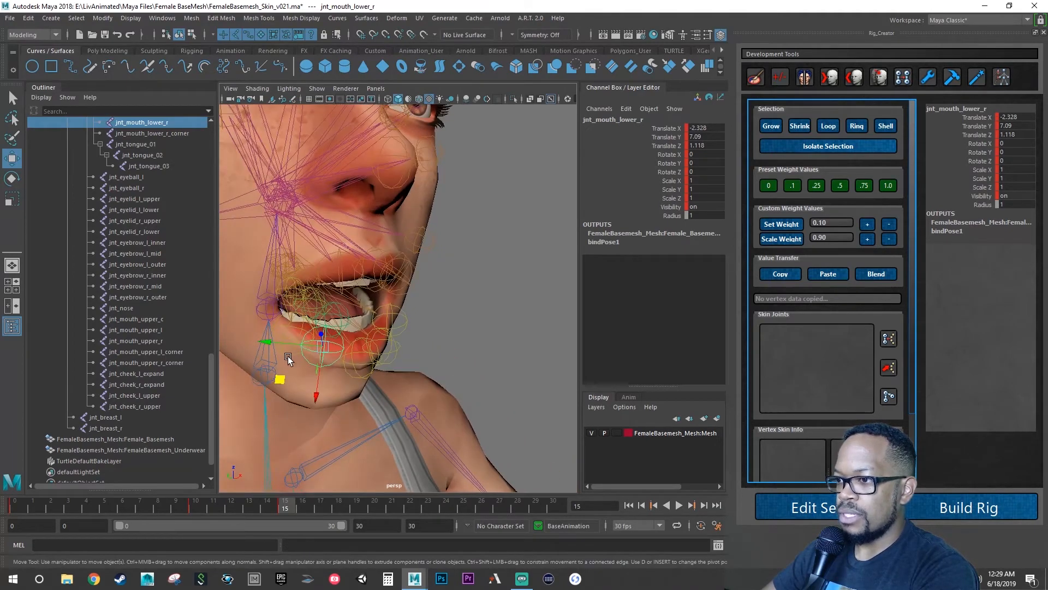
# - Select jnt_mouth_lower_r_corner and move it to about X -2.361, Y 6.185, Z 2.12
pyautogui.click(288, 359)
pyautogui.hotkey('ctrl', 'z')
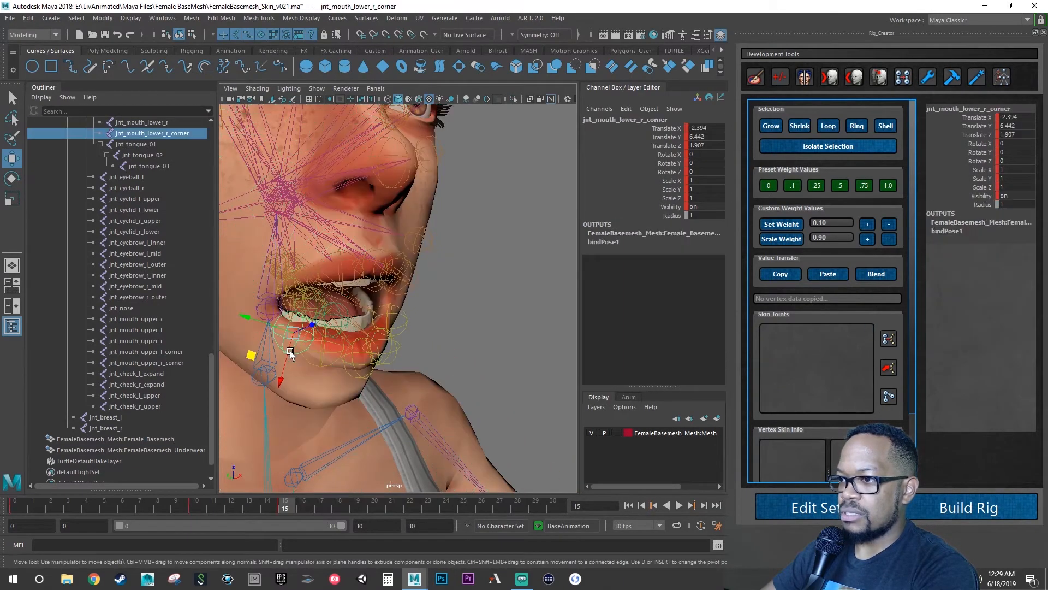
pyautogui.keyDown('alt'); pyautogui.moveTo(290, 354); pyautogui.dragTo(301, 364); pyautogui.keyUp('alt')
pyautogui.moveTo(266, 379)
pyautogui.mouseDown(button='middle')
pyautogui.moveTo(243, 369)
pyautogui.moveTo(264, 365)
pyautogui.mouseUp(button='middle')
pyautogui.keyDown('alt'); pyautogui.moveTo(263, 364); pyautogui.dragTo(301, 376); pyautogui.keyUp('alt')
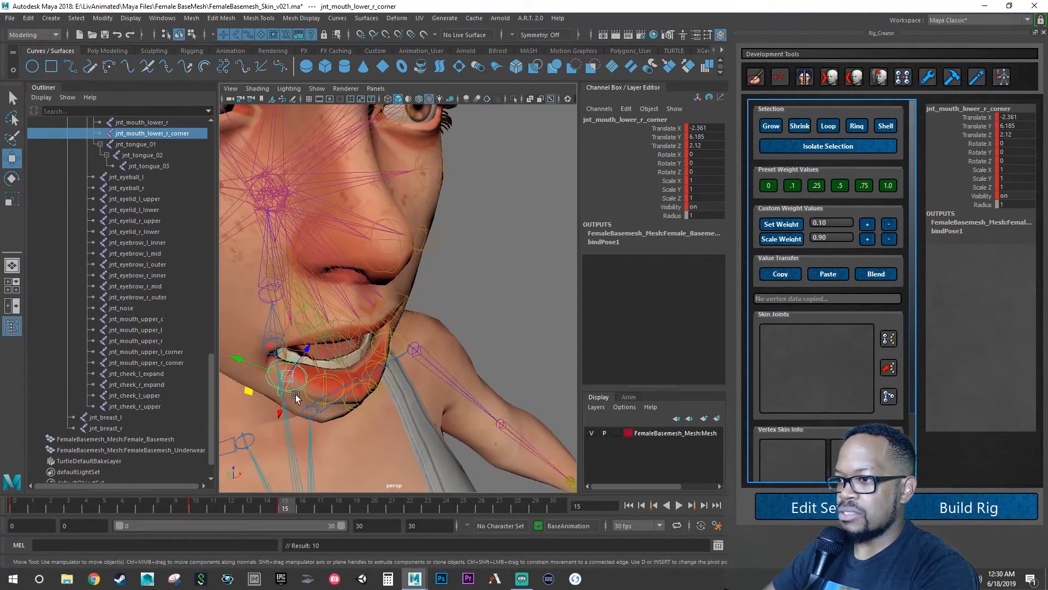
# - Try to rotate jnt_mouth_lower_r_corner by about 7.08 degrees around X and undo the rotation
pyautogui.press('e')
pyautogui.moveTo(288, 415); pyautogui.dragTo(281, 420)
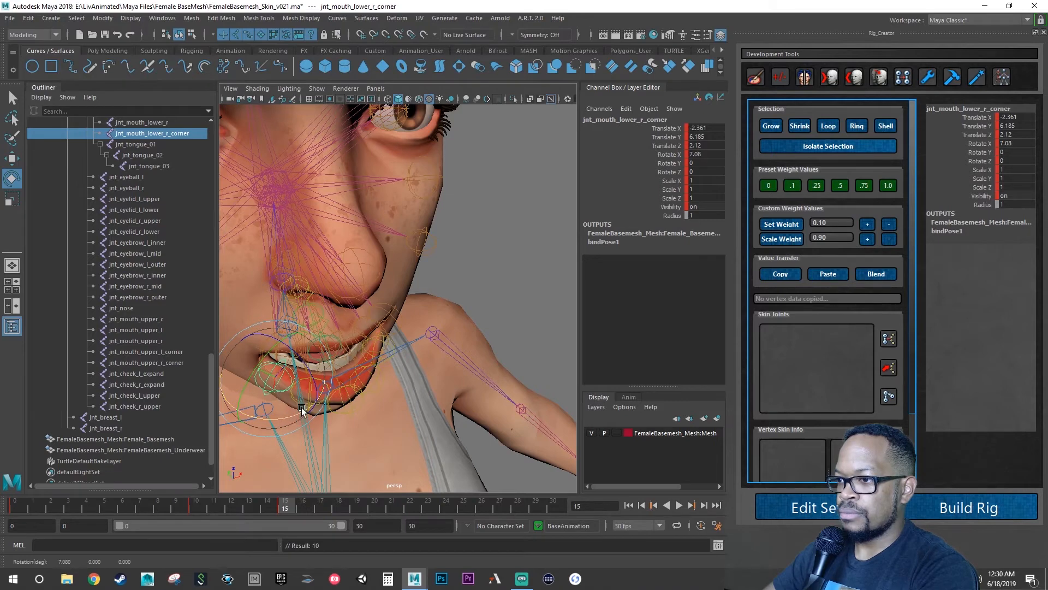
pyautogui.hotkey('ctrl', 'z')
pyautogui.hotkey('ctrl', 'z')
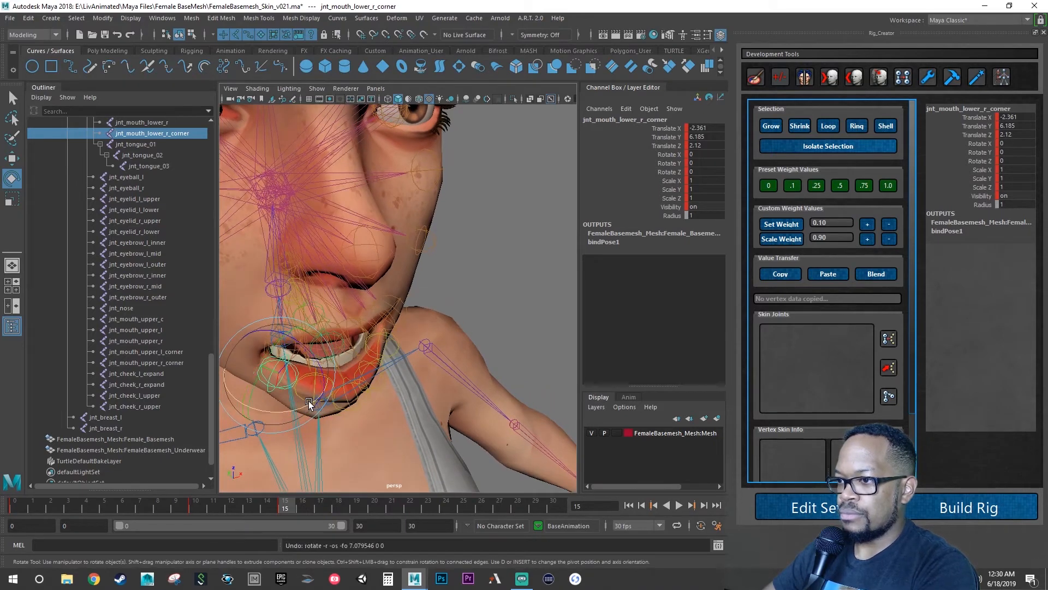
# - Review the Rotate and Move tool settings for the right lower lip corner joint, then close them
pyautogui.keyDown('alt'); pyautogui.moveTo(313, 404); pyautogui.dragTo(367, 364); pyautogui.keyUp('alt')
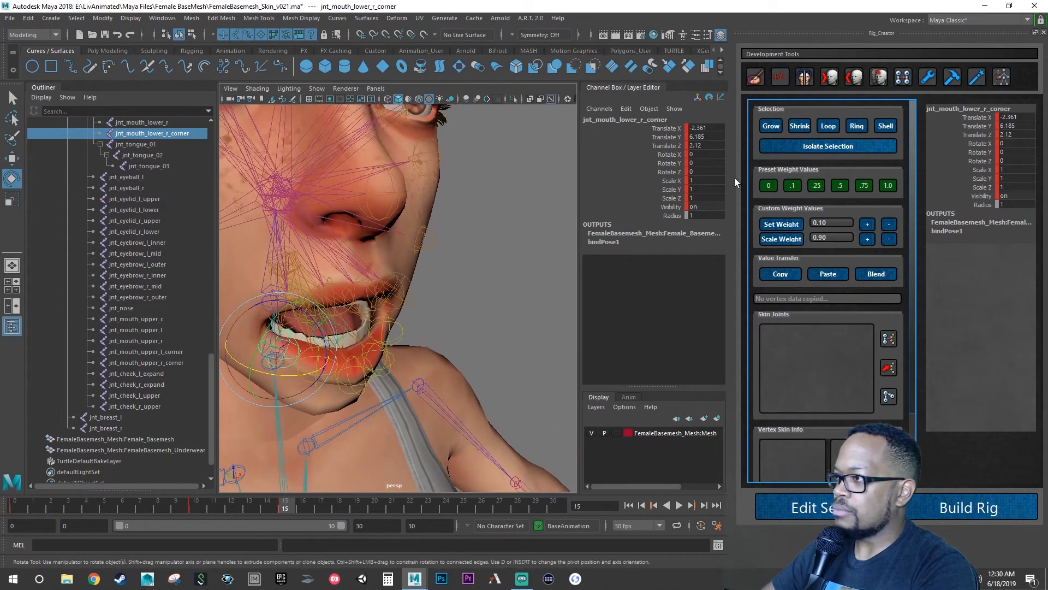
pyautogui.click(708, 35)
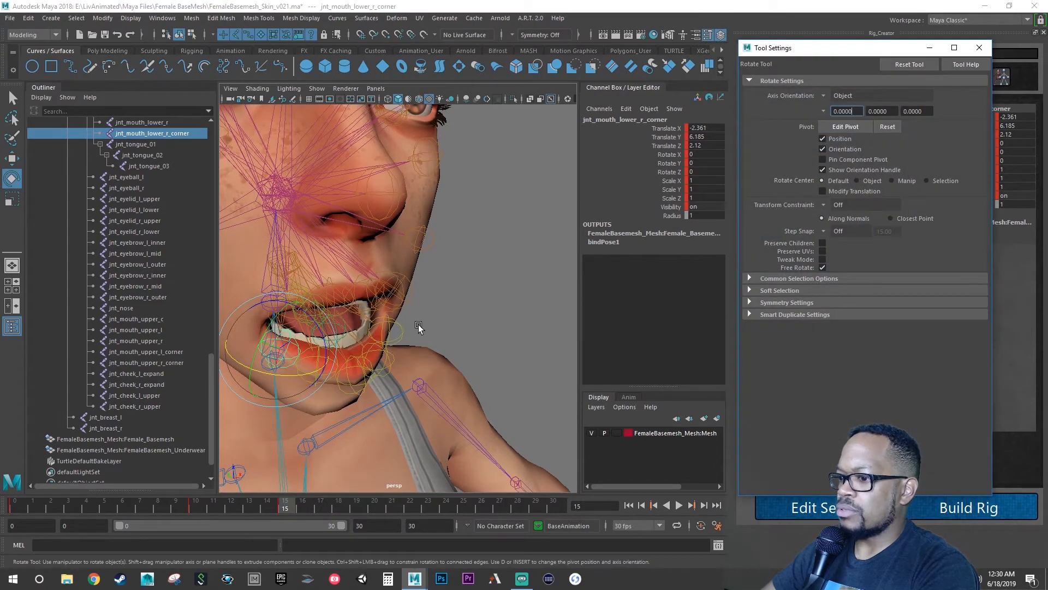
pyautogui.keyDown('alt'); pyautogui.moveTo(421, 327); pyautogui.dragTo(407, 328); pyautogui.keyUp('alt')
pyautogui.press('w')
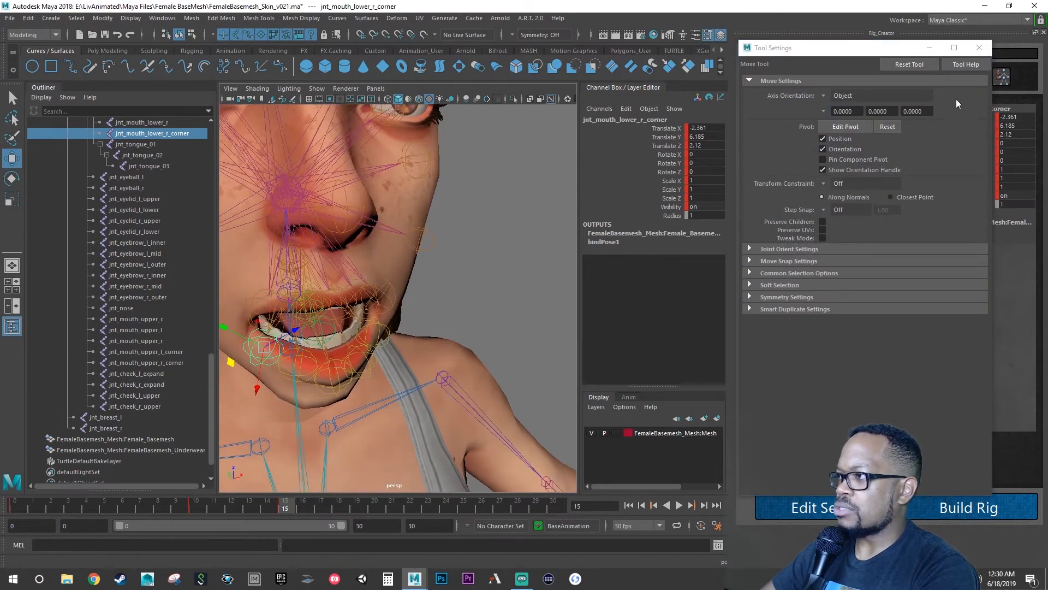
pyautogui.click(982, 48)
pyautogui.keyDown('alt'); pyautogui.moveTo(496, 295); pyautogui.dragTo(312, 369); pyautogui.keyUp('alt')
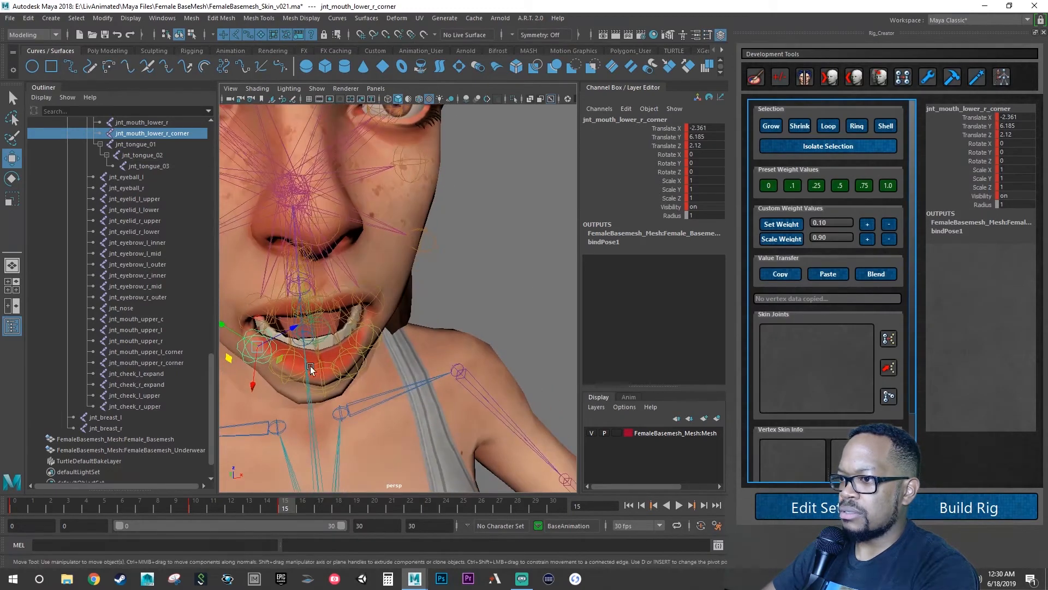
# - Select jnt_mouth_lower_r, try rotating it, and undo the rotation
pyautogui.click(278, 383)
pyautogui.click(282, 383)
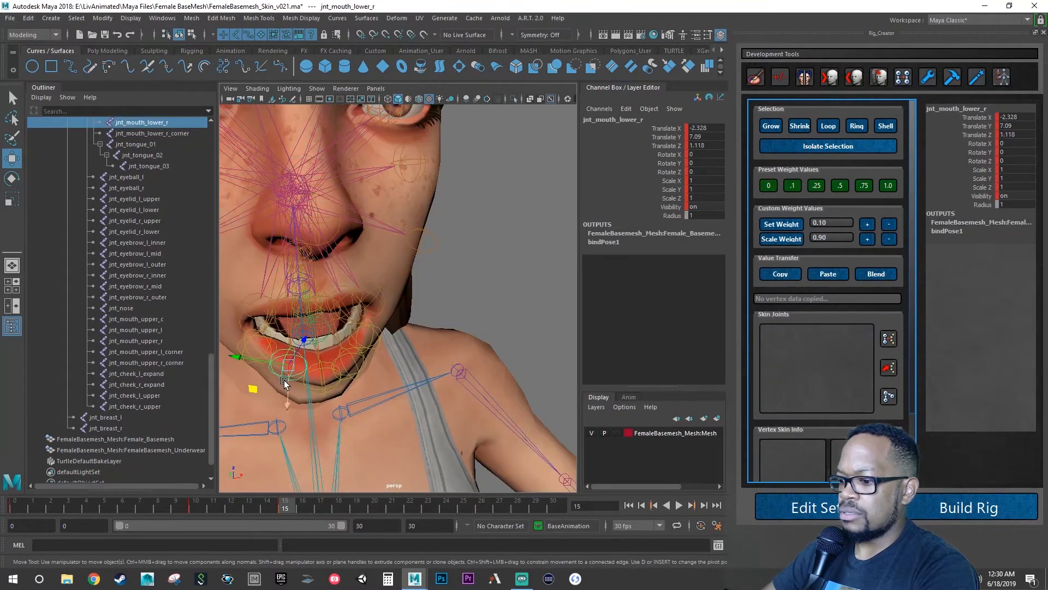
pyautogui.press('e')
pyautogui.moveTo(286, 389); pyautogui.dragTo(307, 398)
pyautogui.hotkey('ctrl', 'z')
# - Select the center lower lip joint jnt_mouth_lower_c and move it to about X -2.078, Y 7.463
pyautogui.keyDown('alt'); pyautogui.moveTo(307, 398); pyautogui.dragTo(339, 395, button='right'); pyautogui.keyUp('alt')
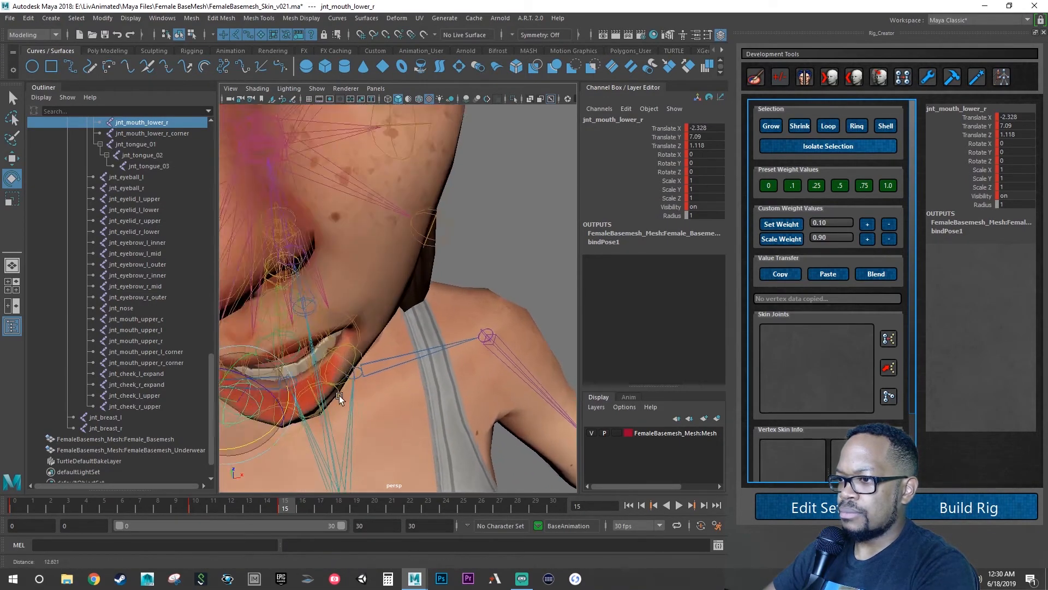
pyautogui.keyDown('alt'); pyautogui.moveTo(339, 396); pyautogui.dragTo(396, 362, button='middle'); pyautogui.keyUp('alt')
pyautogui.keyDown('alt'); pyautogui.moveTo(396, 361); pyautogui.dragTo(375, 363); pyautogui.keyUp('alt')
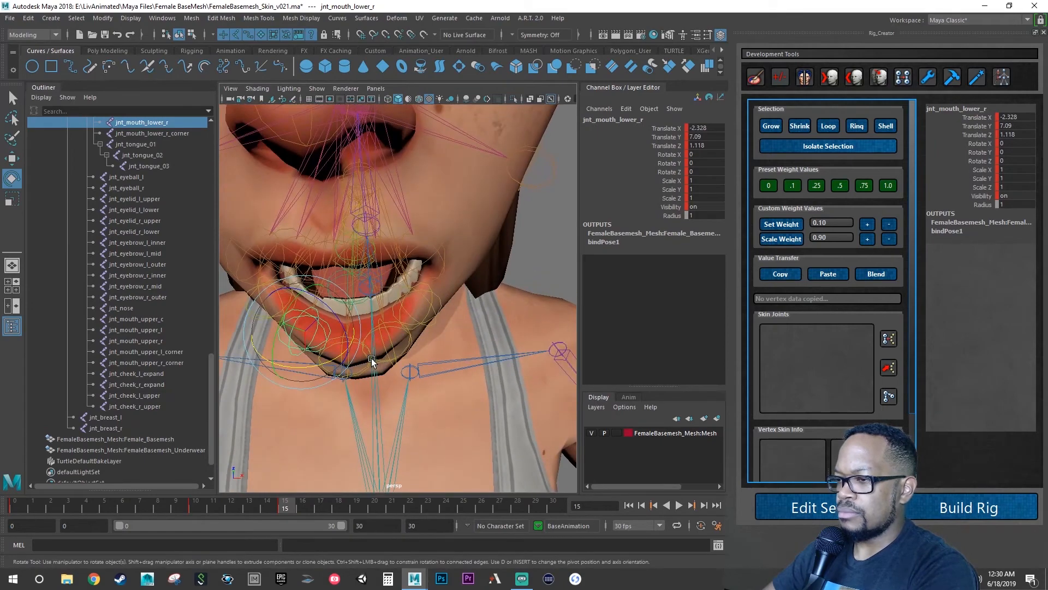
pyautogui.press('w')
pyautogui.click(355, 376)
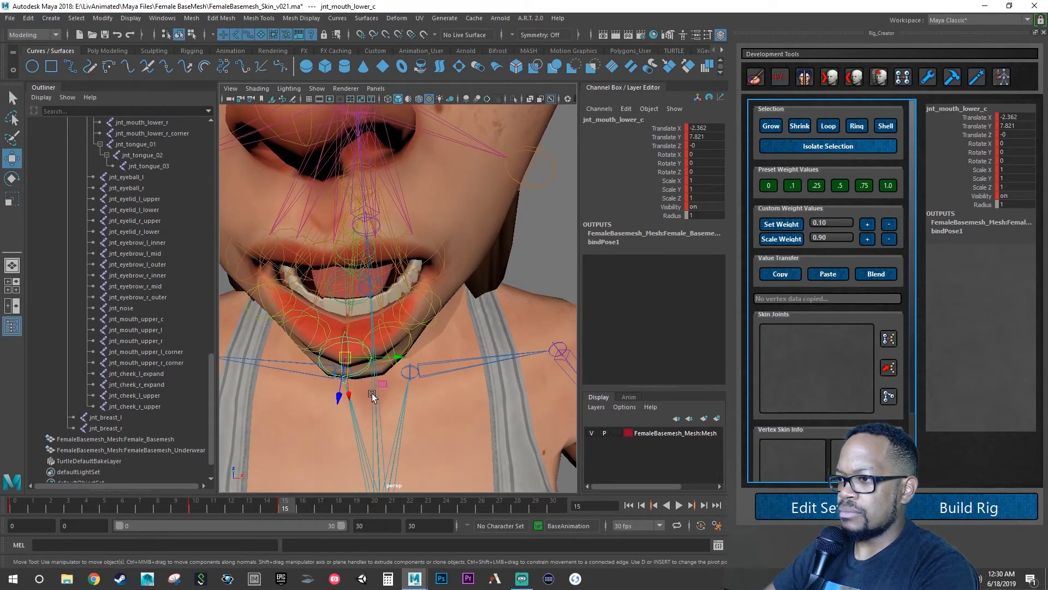
pyautogui.keyDown('alt'); pyautogui.moveTo(372, 393); pyautogui.dragTo(369, 338); pyautogui.keyUp('alt')
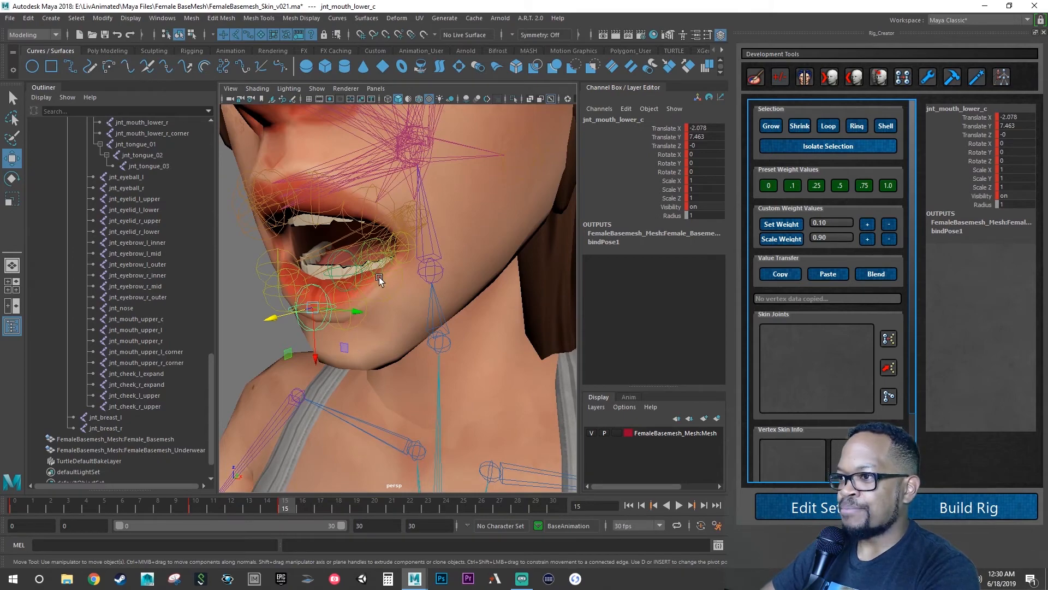
# - Move jnt_mouth_lower_l_corner to about X -2.122, Y 6.088, Z -2.358 and rotate it about 10.047 degrees around Z
pyautogui.keyDown('alt'); pyautogui.moveTo(379, 277); pyautogui.dragTo(411, 314); pyautogui.keyUp('alt')
pyautogui.click(413, 321)
pyautogui.moveTo(411, 314); pyautogui.dragTo(444, 324, button='middle')
pyautogui.press('e')
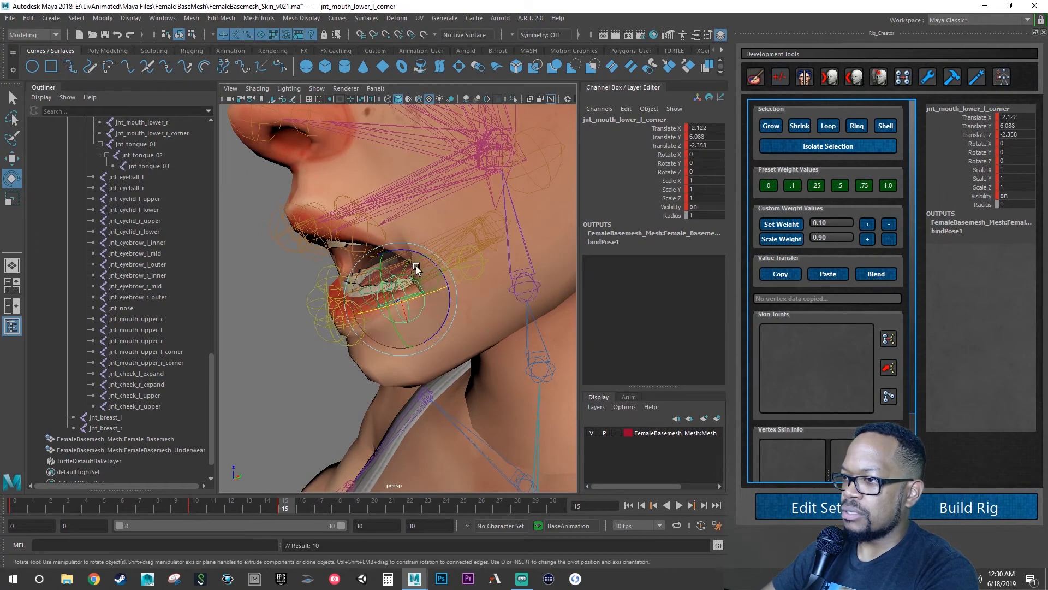
pyautogui.moveTo(427, 256); pyautogui.dragTo(423, 244)
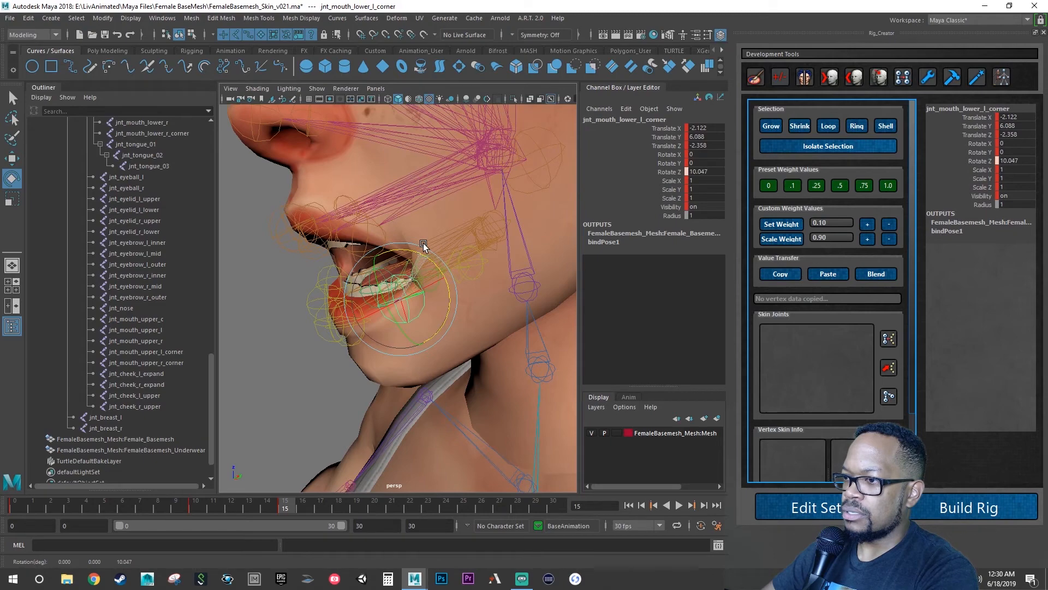
# - Select jnt_mouth_lower_l, move it to about X -2.199, Y 7.275, Z -1.343, and adjust its rotation
pyautogui.keyDown('alt'); pyautogui.moveTo(423, 243); pyautogui.dragTo(429, 302, button='right'); pyautogui.keyUp('alt')
pyautogui.keyDown('alt'); pyautogui.moveTo(429, 302); pyautogui.dragTo(408, 375); pyautogui.keyUp('alt')
pyautogui.click(417, 371)
pyautogui.press('w')
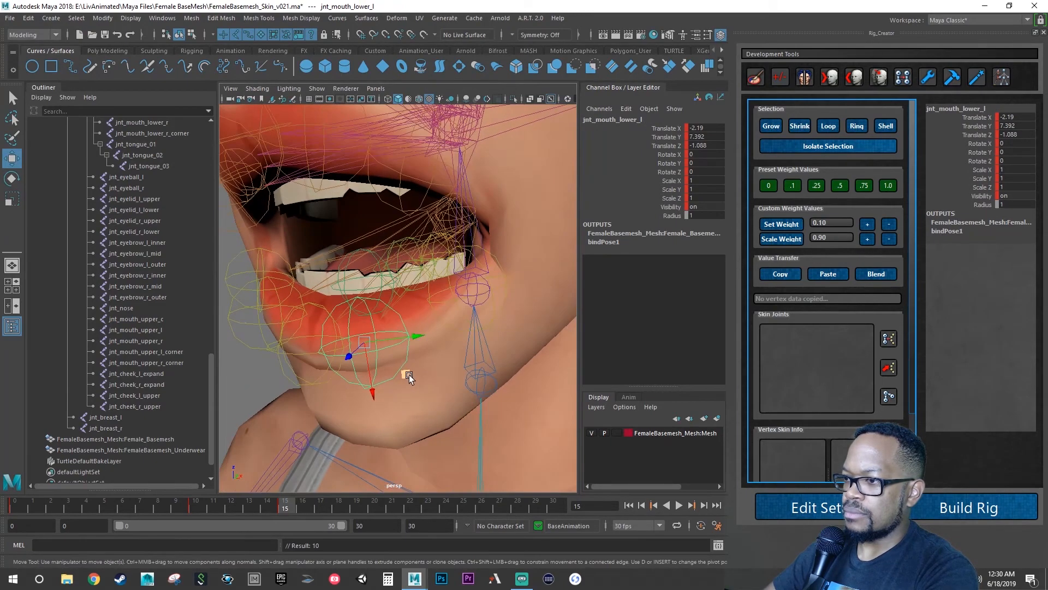
pyautogui.moveTo(408, 374); pyautogui.dragTo(424, 371, button='middle')
pyautogui.press('e')
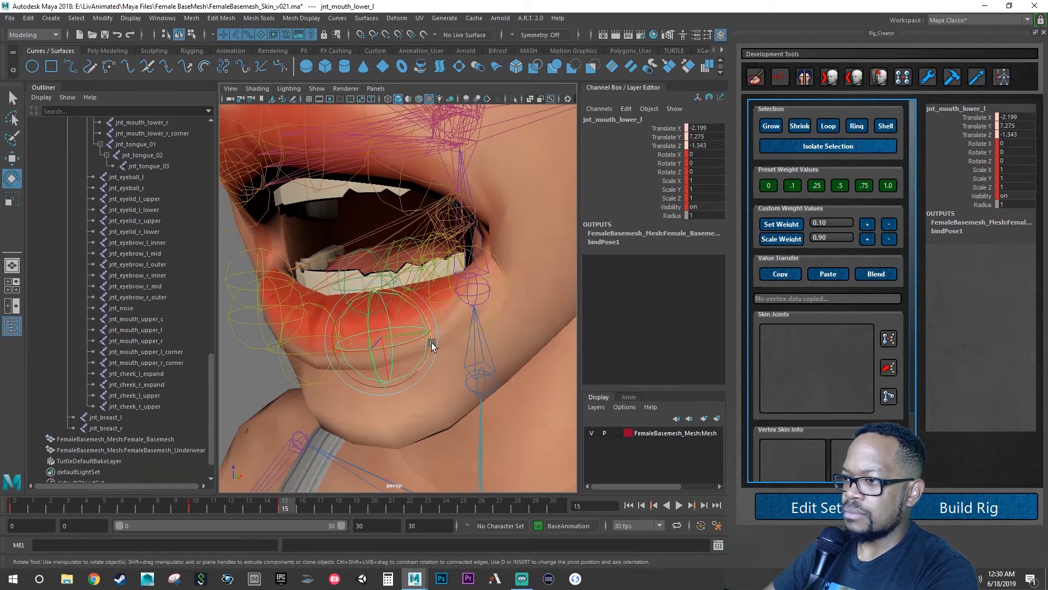
pyautogui.moveTo(431, 346); pyautogui.dragTo(308, 319)
# - Fine-tune the lower lip joints, moving jnt_mouth_lower_l_corner to about X -2.035, Y 5.988, Z -2.226
pyautogui.click(334, 293)
pyautogui.press('w')
pyautogui.press('e')
pyautogui.moveTo(381, 329); pyautogui.dragTo(508, 335)
pyautogui.click(406, 344)
pyautogui.click(443, 370)
pyautogui.press('w')
pyautogui.press('e')
pyautogui.click(496, 329)
pyautogui.press('w')
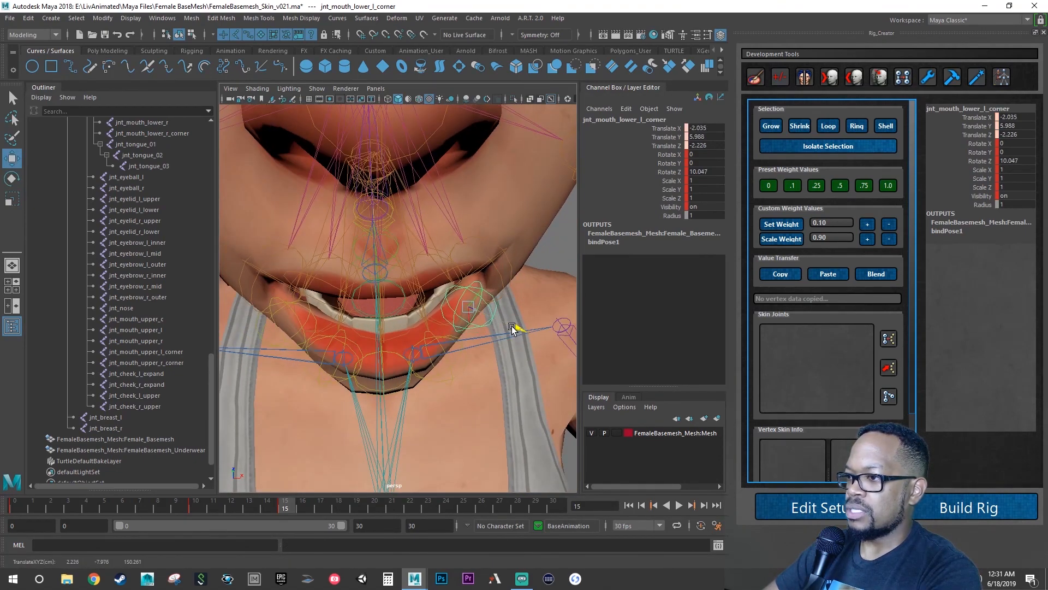